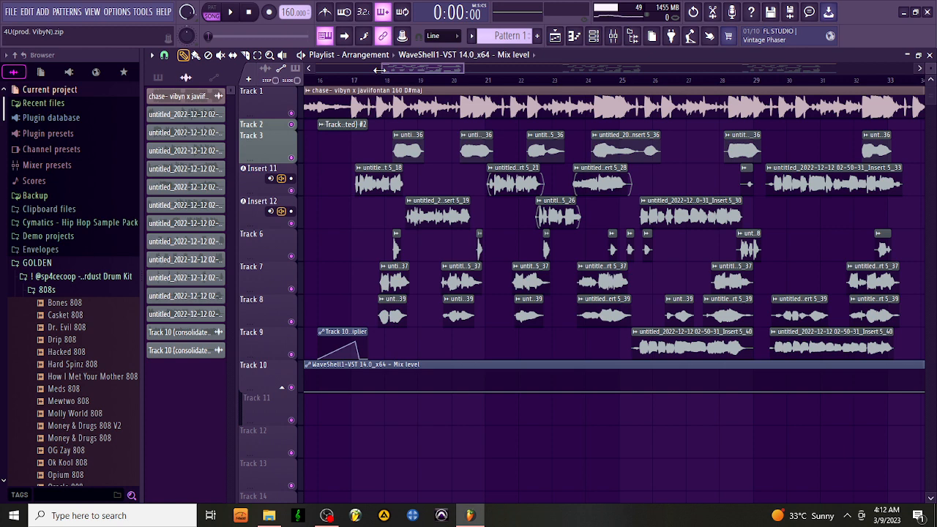
# Play the full arrangement from bar 17 with all tracks enabled, and stop it around bar 33.
pyautogui.moveTo(379, 68); pyautogui.dragTo(378, 70)
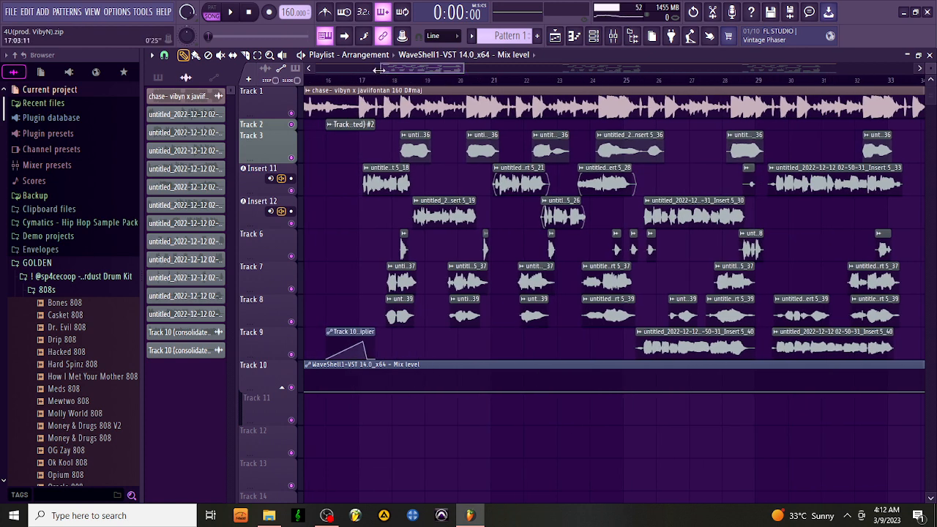
pyautogui.press('space')
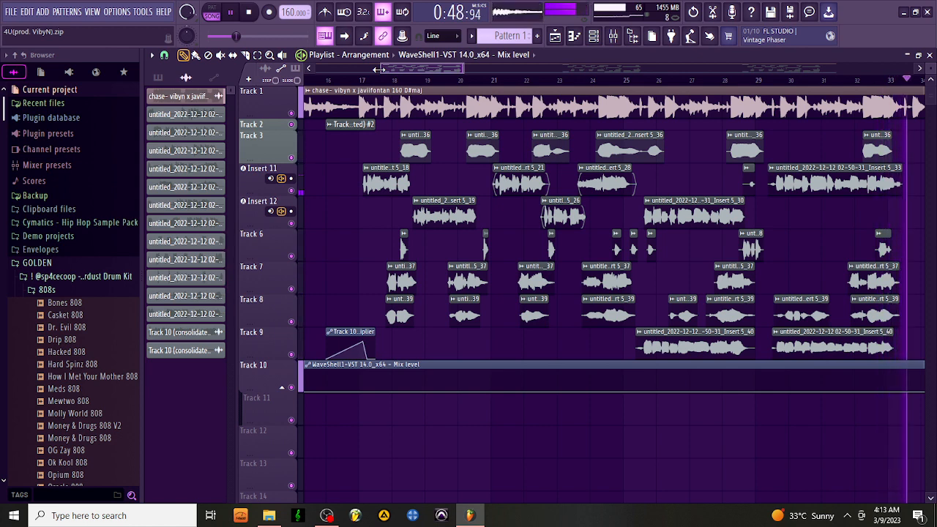
pyautogui.press('space')
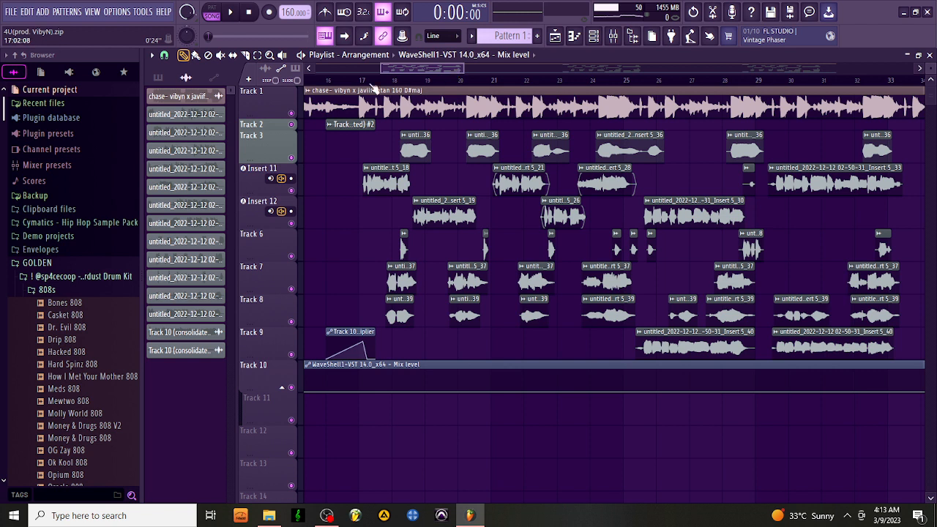
# Isolate the Insert 11 and Insert 12 vocal tracks in the playlist, muting all others, and audition them.
pyautogui.click(293, 116)
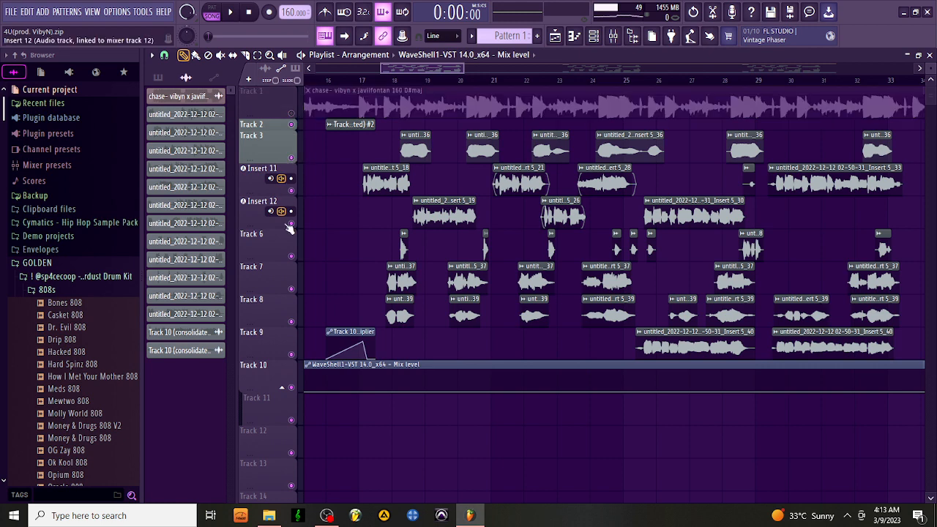
pyautogui.rightClick(290, 180)
pyautogui.click(291, 222)
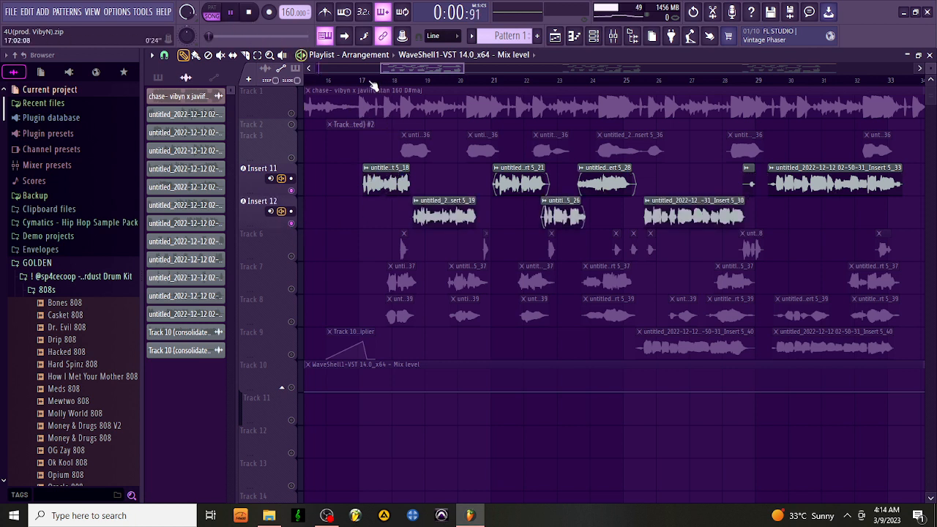
pyautogui.press('space')
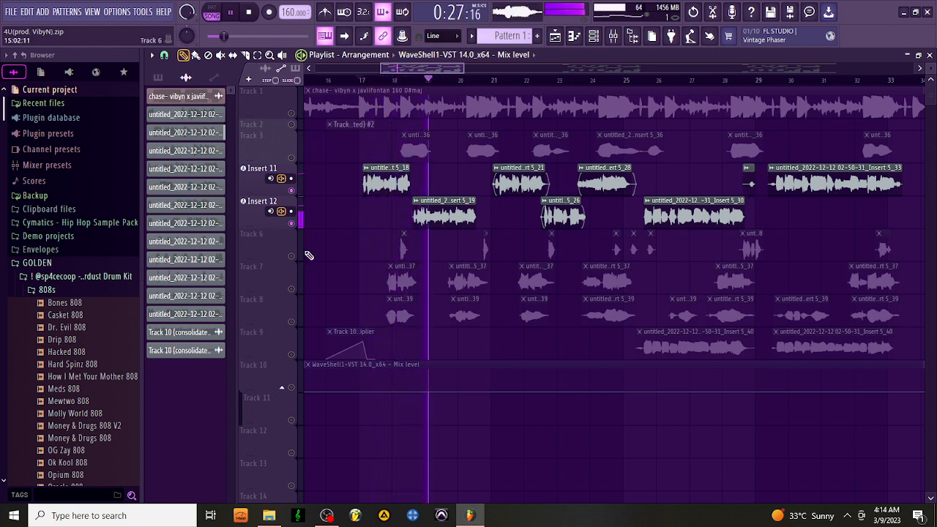
pyautogui.press('space')
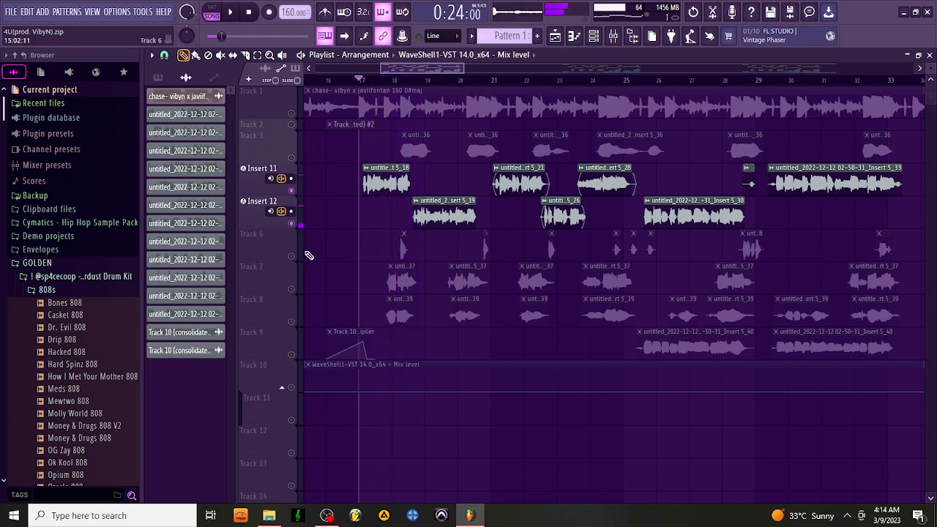
# Unmute Track 10, Track 9 and Track 2 alongside the isolated vocals and start playback.
pyautogui.click(291, 388)
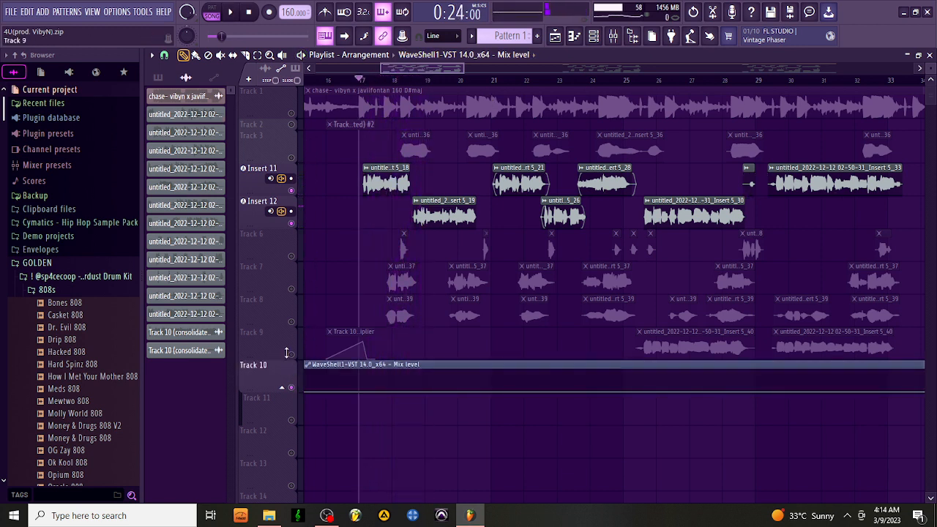
pyautogui.click(290, 355)
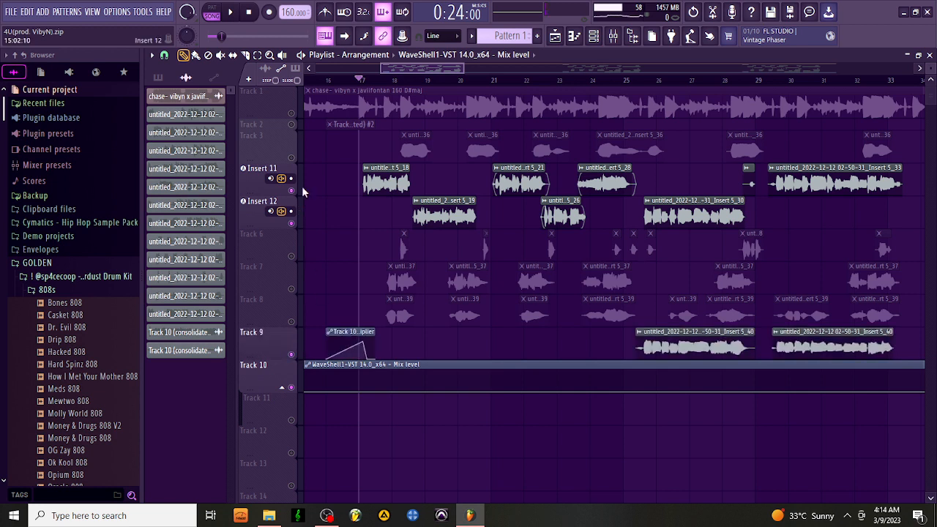
pyautogui.click(291, 125)
pyautogui.press('space')
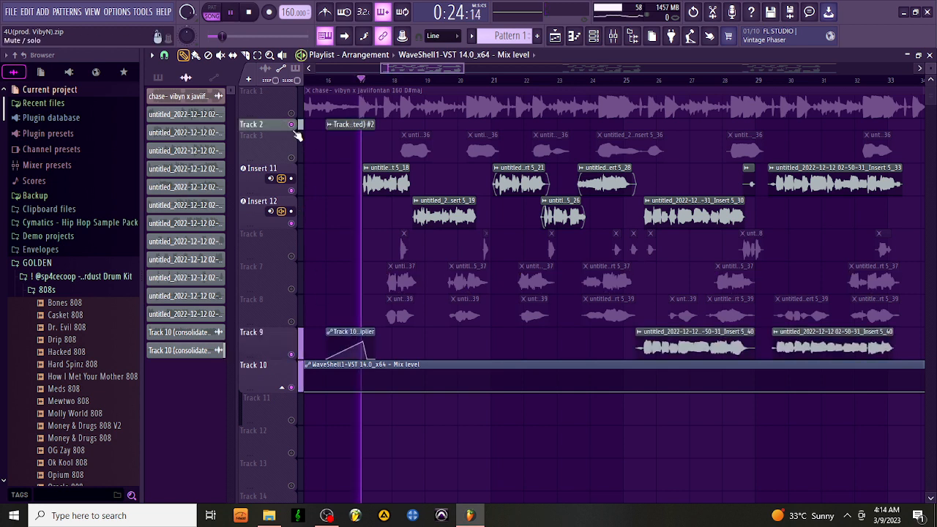
# Mute Track 2 and Track 9 again while listening to the vocals, and stop playback.
pyautogui.click(291, 125)
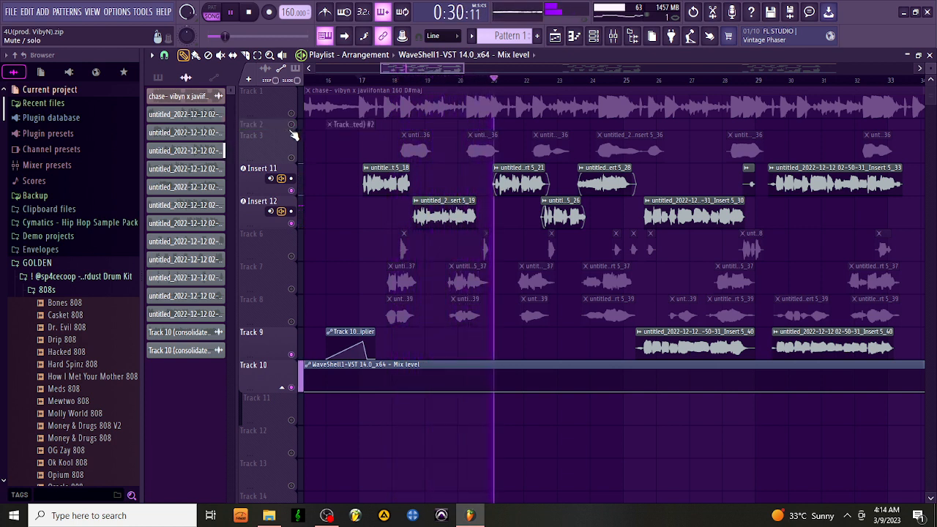
pyautogui.click(613, 36)
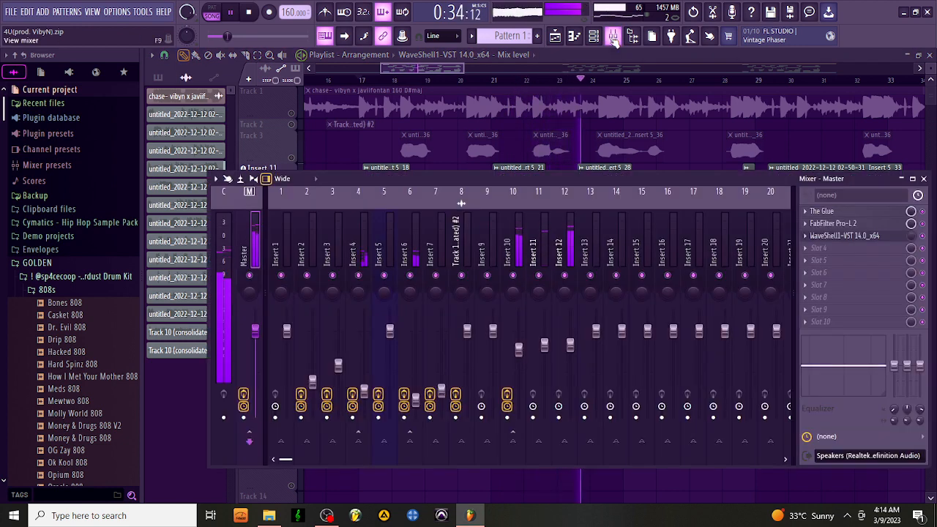
pyautogui.click(614, 38)
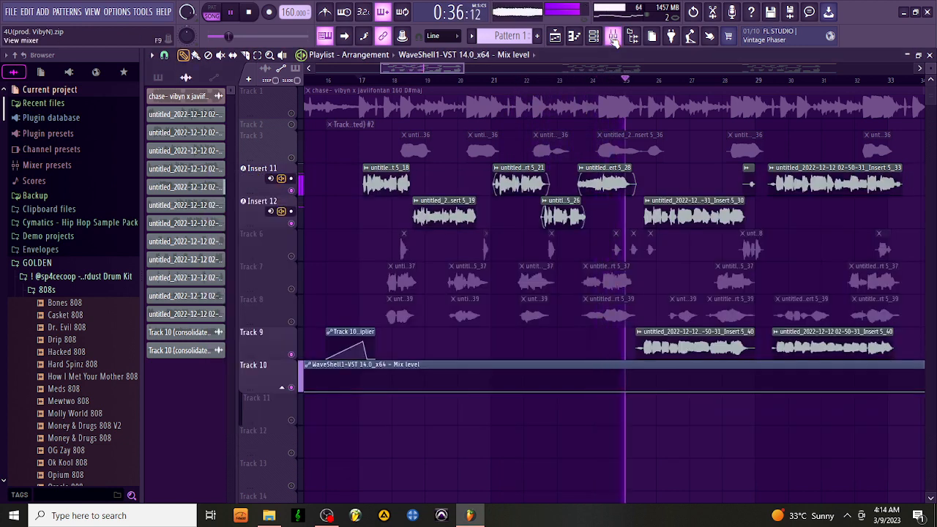
pyautogui.click(292, 355)
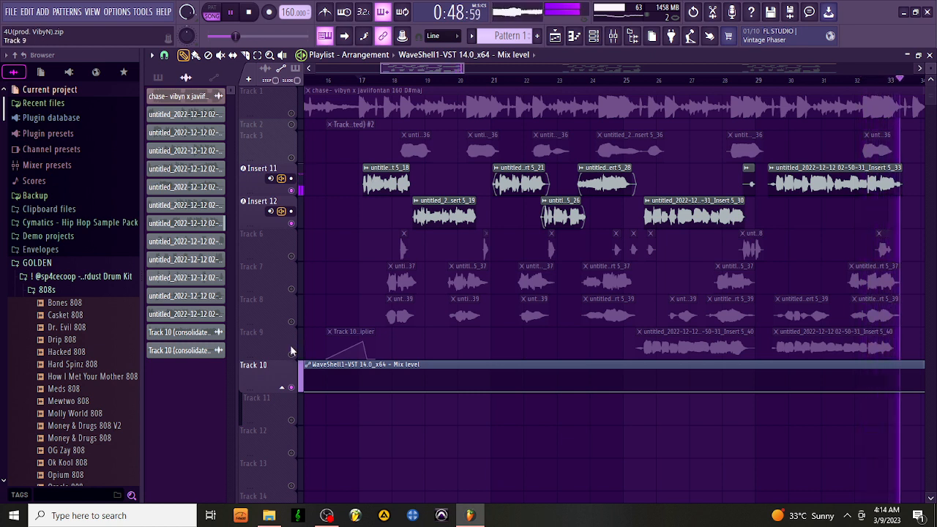
pyautogui.press('space')
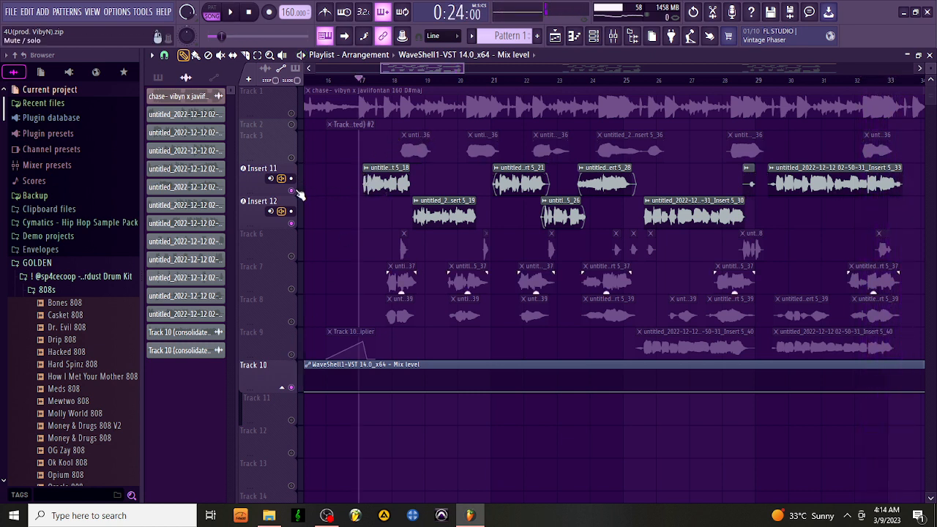
# Open the mixer, select Insert 5 and view its Auto-Tune_81 settings.
pyautogui.click(619, 40)
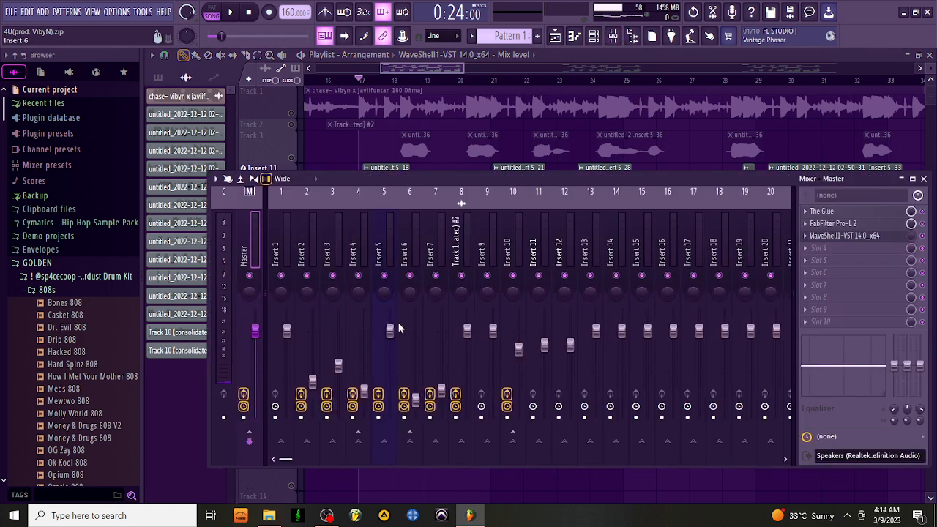
pyautogui.click(382, 197)
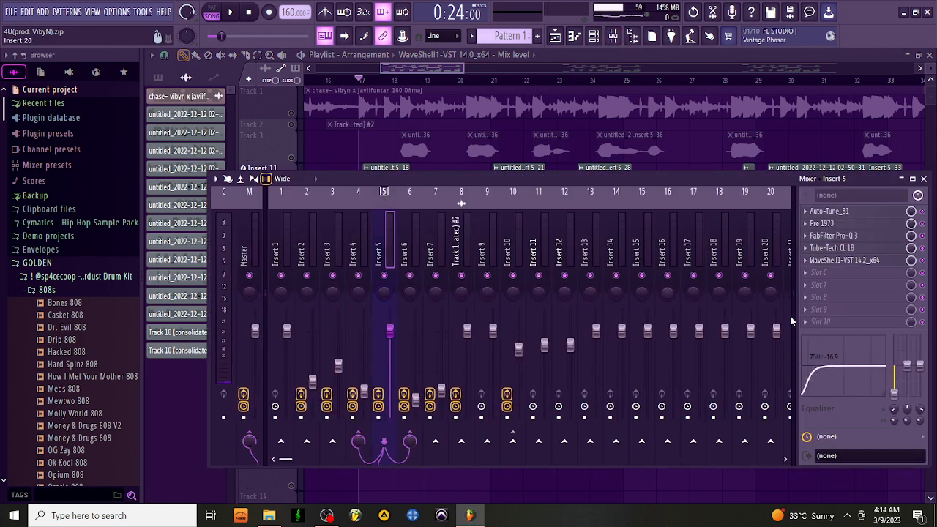
pyautogui.click(864, 212)
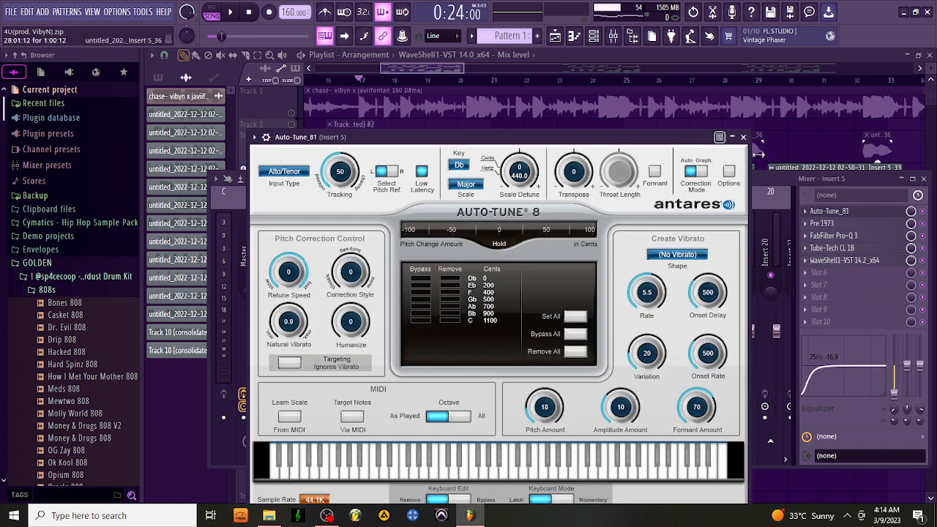
pyautogui.click(743, 137)
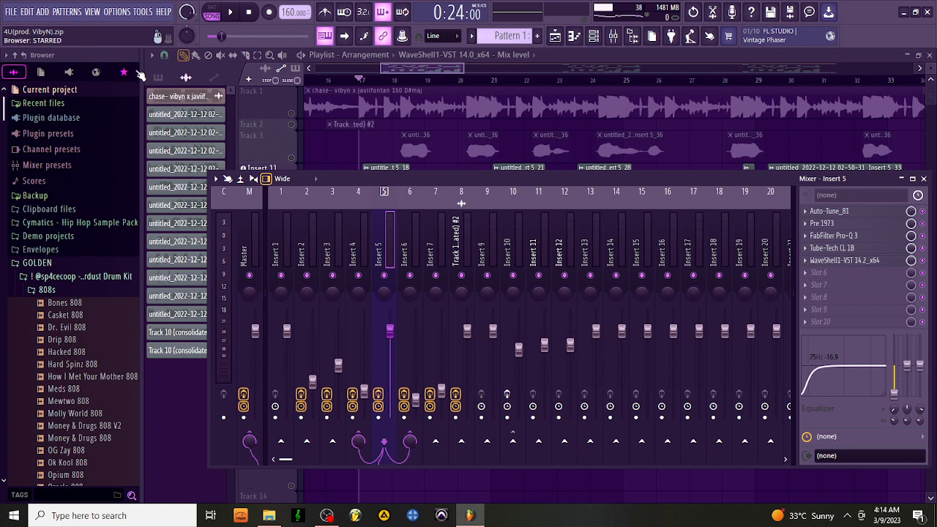
# Mute mixer Inserts 4 and 6 and audition the vocals without them.
pyautogui.press('space')
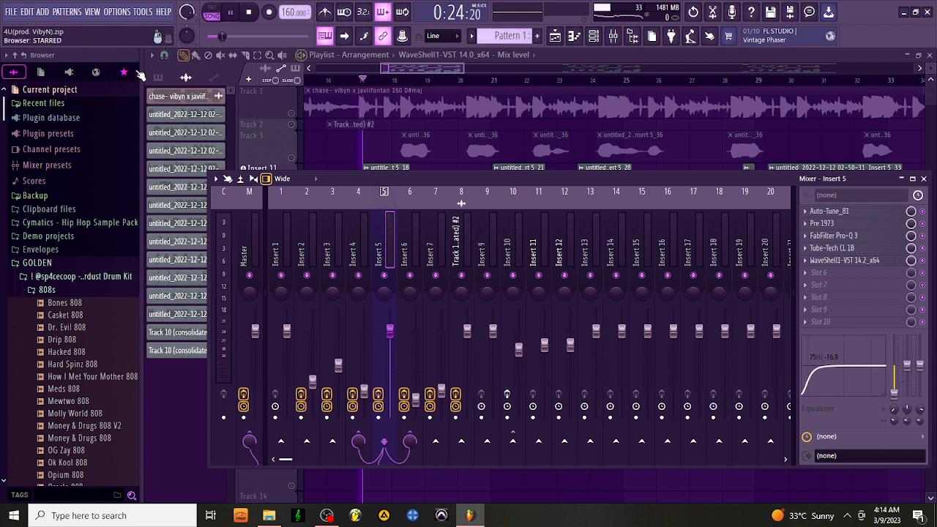
pyautogui.click(358, 275)
pyautogui.click(410, 276)
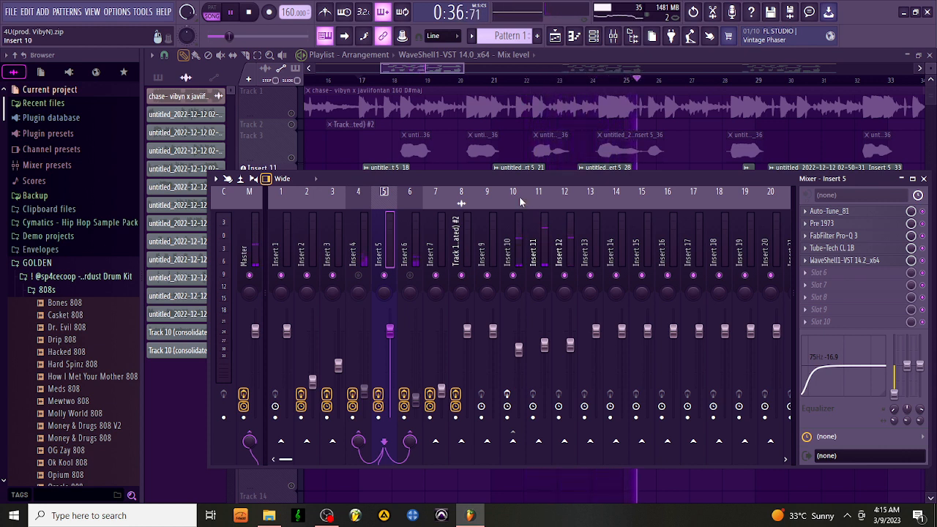
pyautogui.press('space')
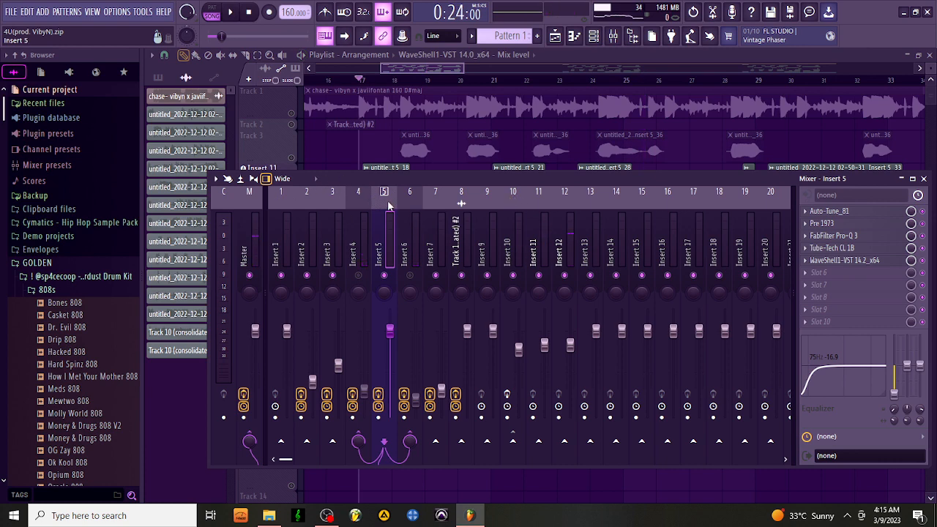
# Examine the settings of the Auto-Tune_81 and Pre 1973 plugins on mixer Insert 5.
pyautogui.click(875, 216)
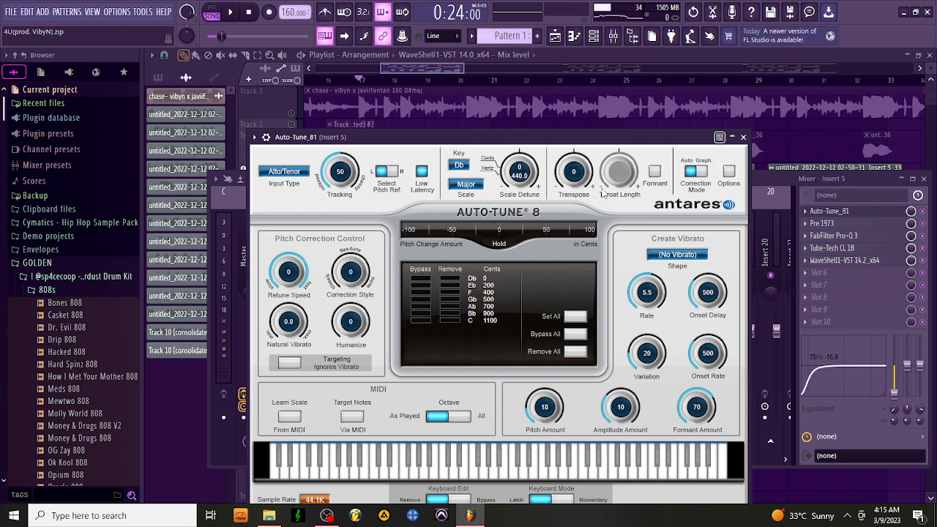
pyautogui.click(743, 138)
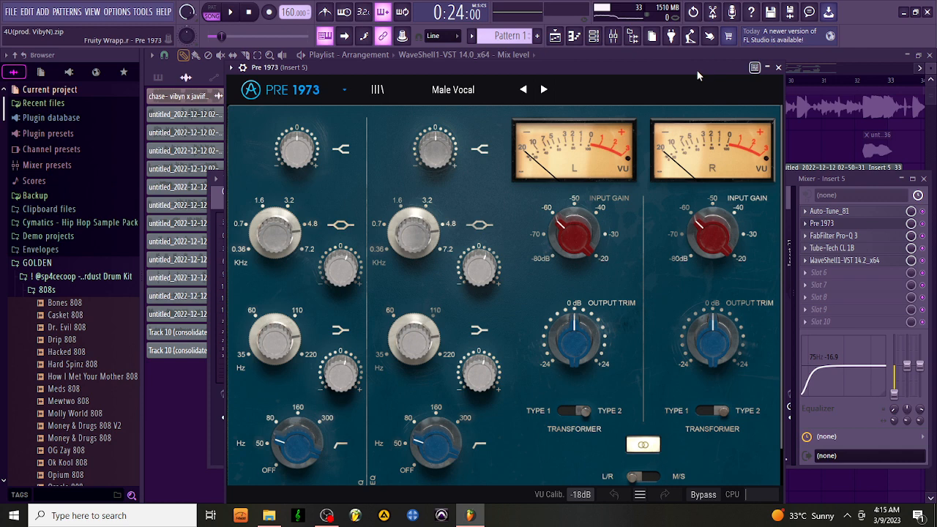
pyautogui.moveTo(698, 69); pyautogui.dragTo(758, 67)
pyautogui.moveTo(758, 63); pyautogui.dragTo(623, 65)
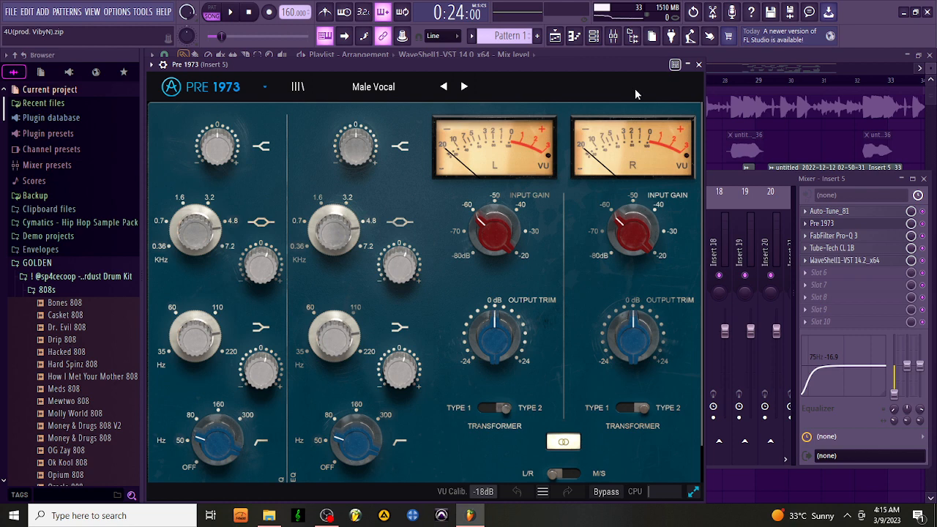
pyautogui.hotkey('ctrl', 's')
pyautogui.click(702, 64)
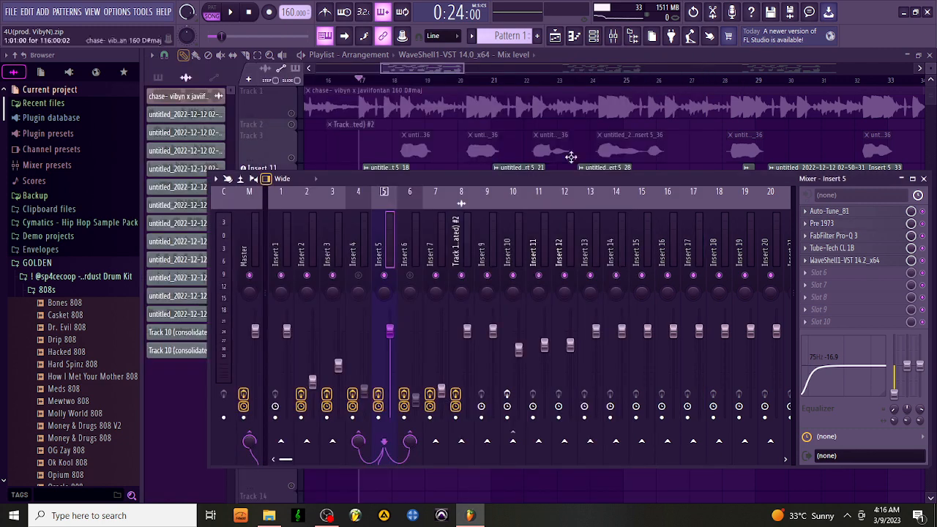
pyautogui.click(854, 226)
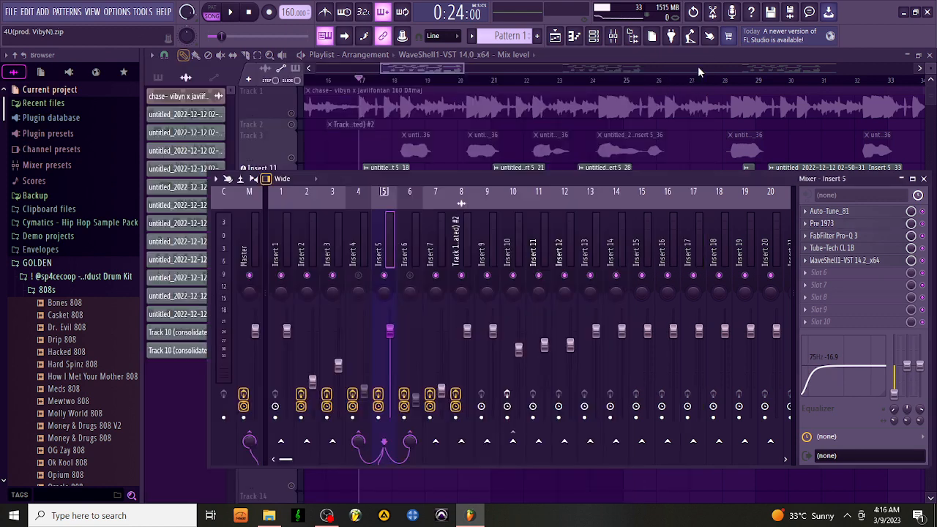
pyautogui.click(698, 65)
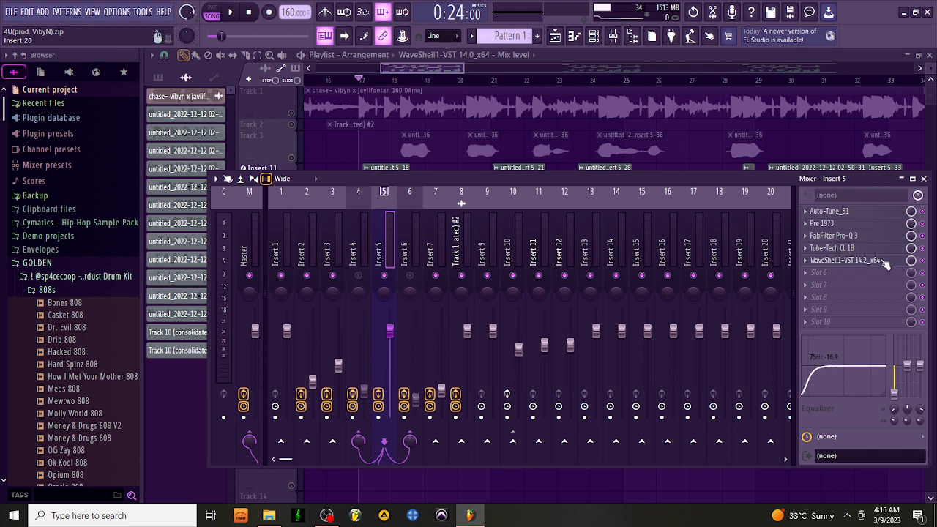
# Examine the FabFilter Pro-Q 3 curve and the Tube-Tech CL 1B settings and presets on mixer Insert 5.
pyautogui.click(869, 238)
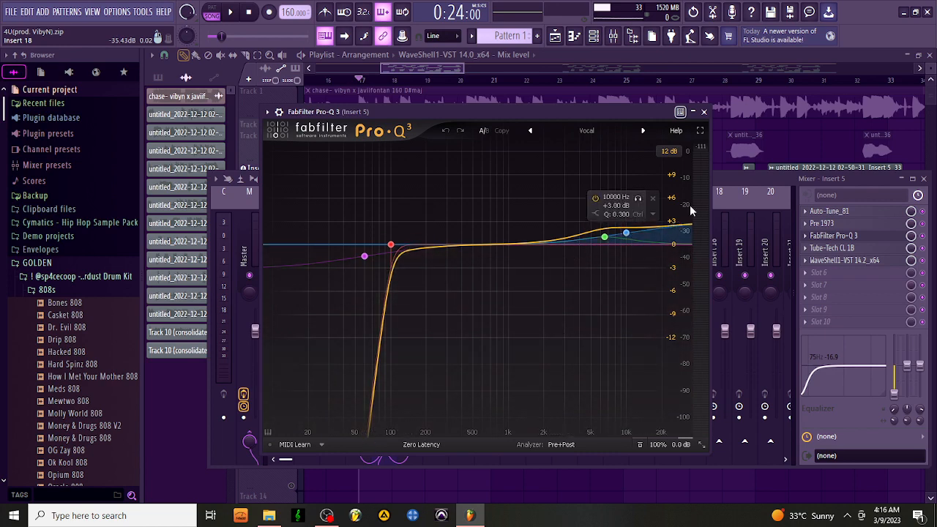
pyautogui.click(703, 112)
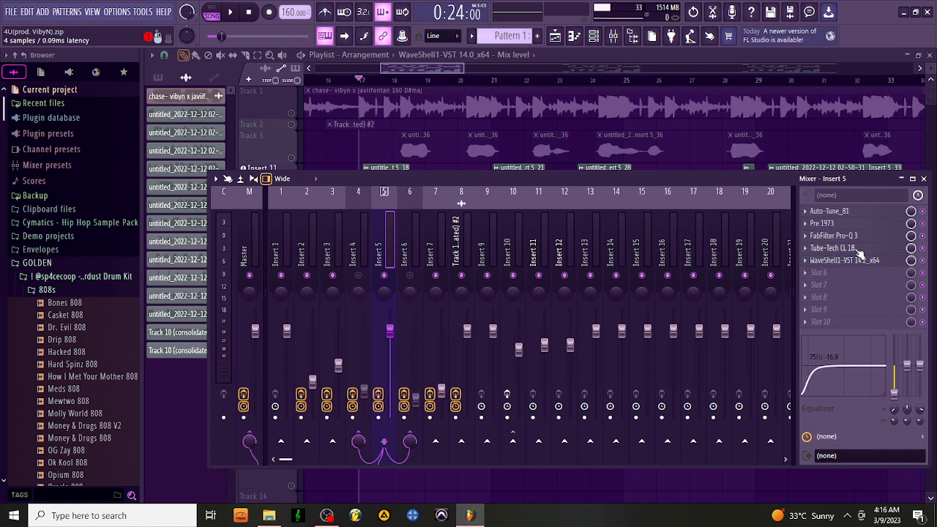
pyautogui.click(835, 248)
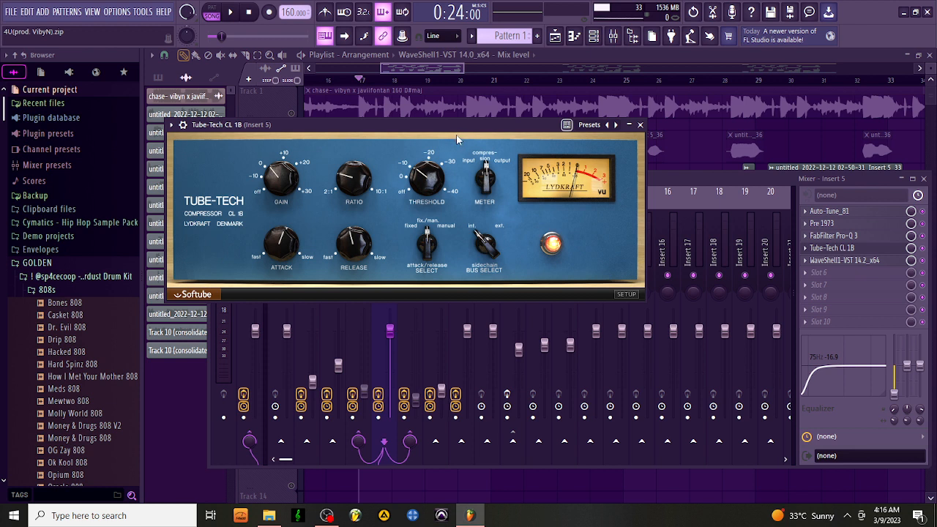
pyautogui.moveTo(496, 131); pyautogui.dragTo(474, 331)
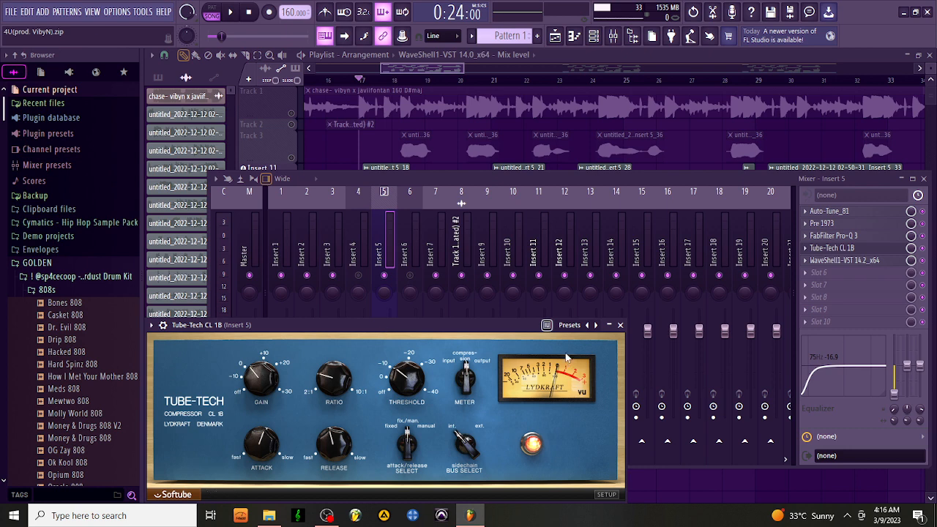
pyautogui.click(568, 327)
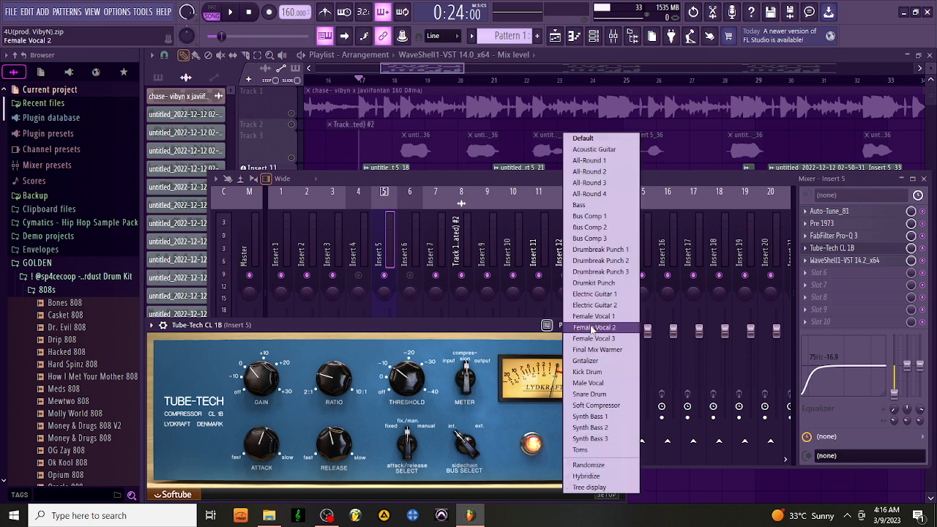
pyautogui.click(480, 334)
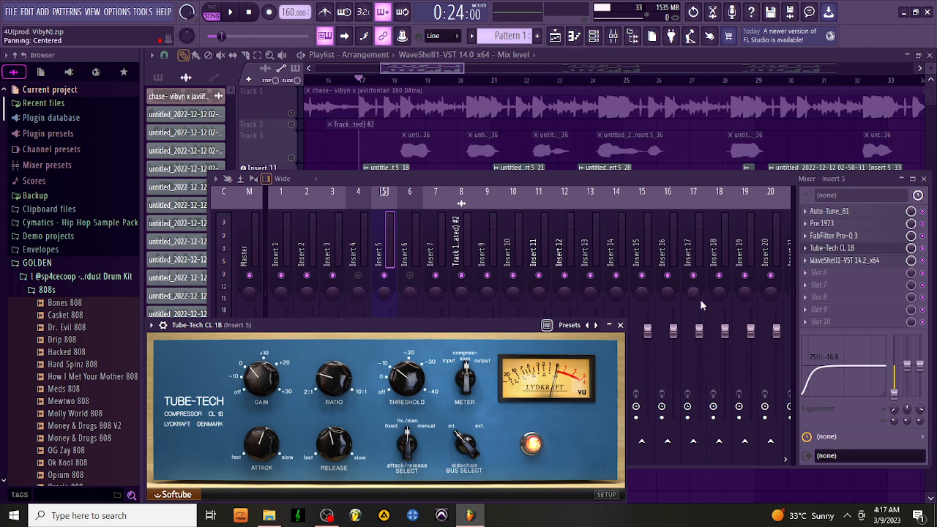
pyautogui.click(620, 325)
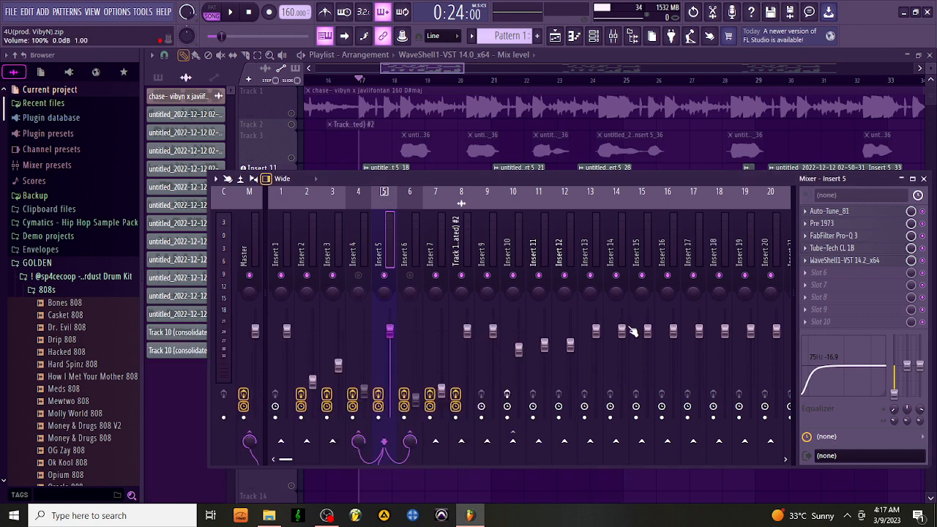
# Open the StudioRack on mixer Insert 5 and examine its NS1 and C1 gate settings.
pyautogui.click(857, 261)
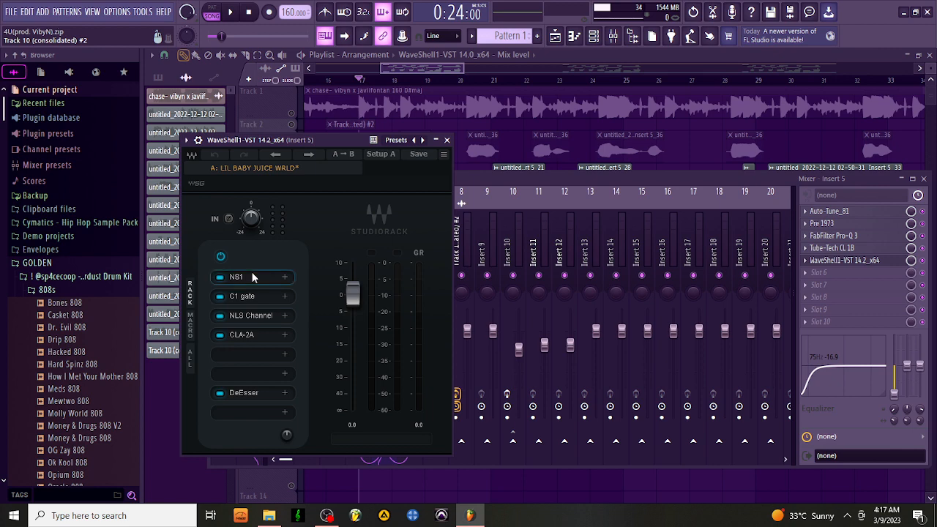
pyautogui.click(251, 277)
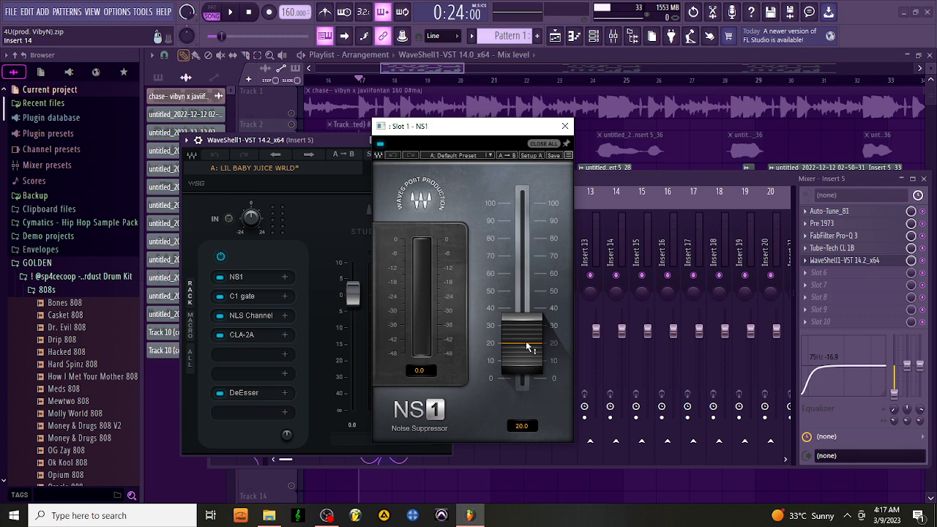
pyautogui.click(565, 126)
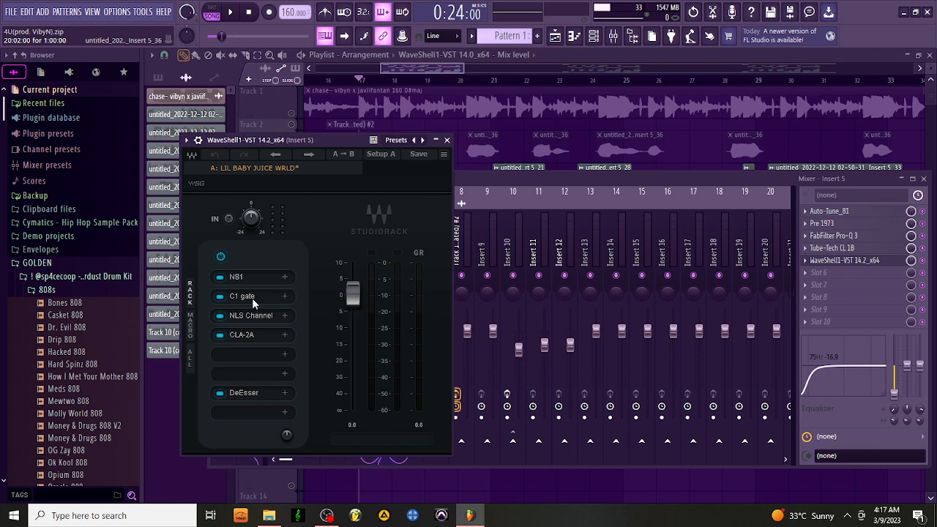
pyautogui.click(252, 295)
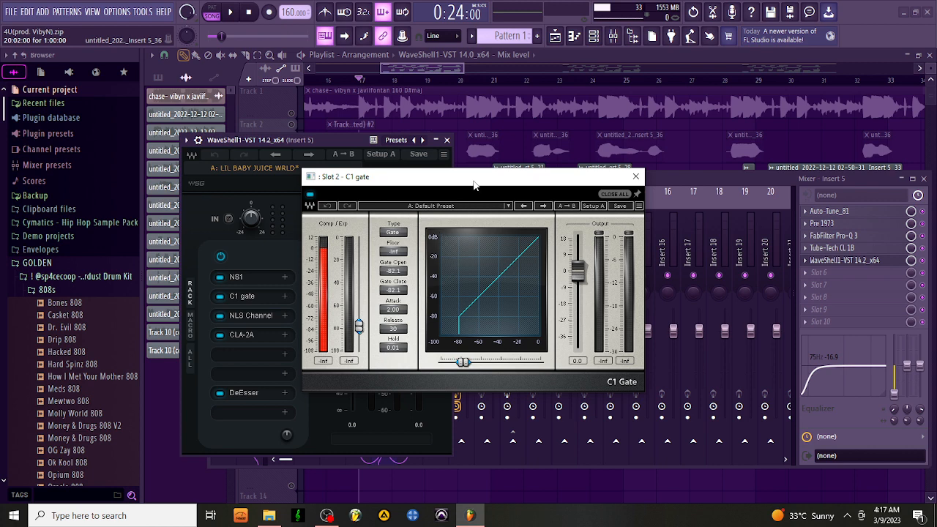
pyautogui.moveTo(474, 183); pyautogui.dragTo(566, 175)
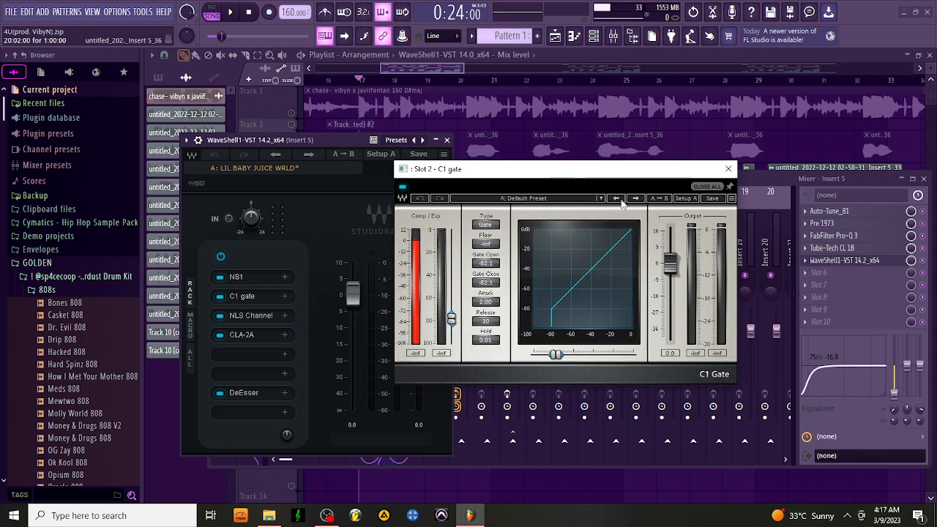
pyautogui.click(731, 175)
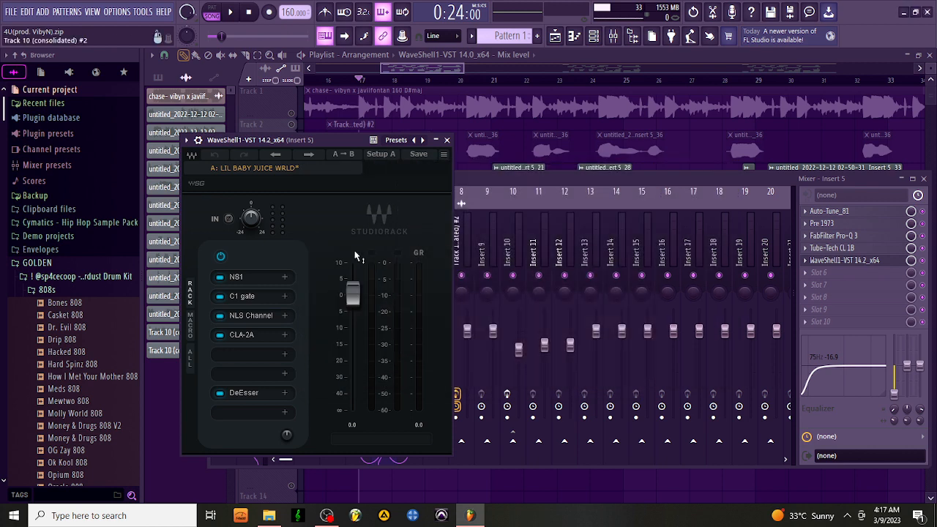
# Examine the NLS Channel's studio model, drive and VCA group settings in the Insert 5 StudioRack.
pyautogui.click(236, 316)
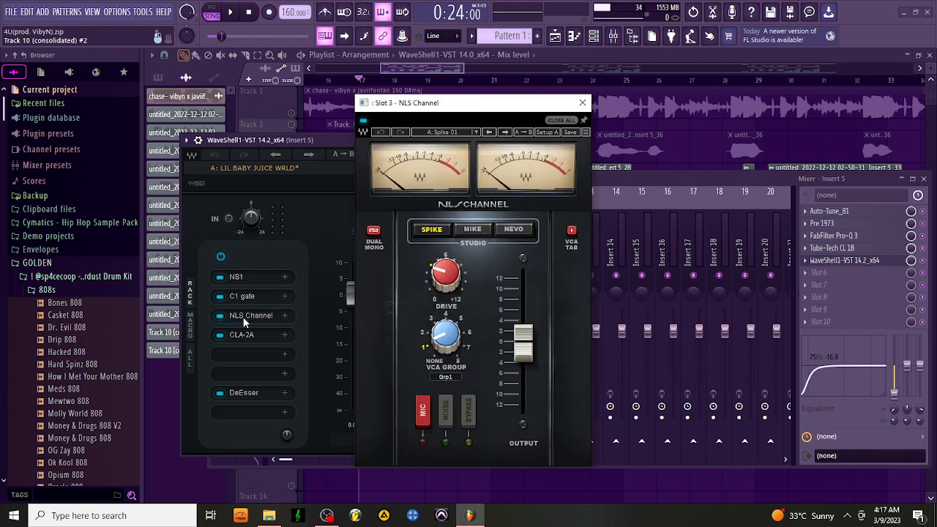
pyautogui.click(444, 276)
pyautogui.click(454, 277)
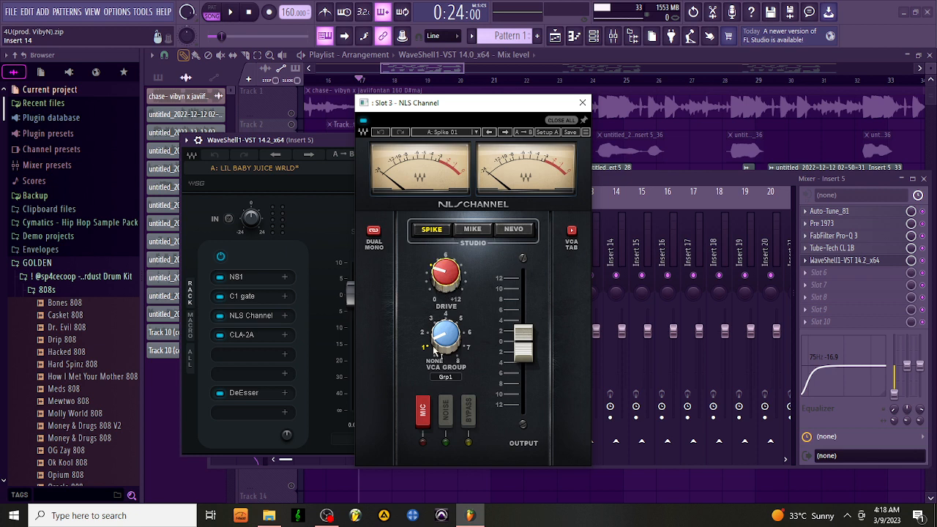
pyautogui.click(448, 290)
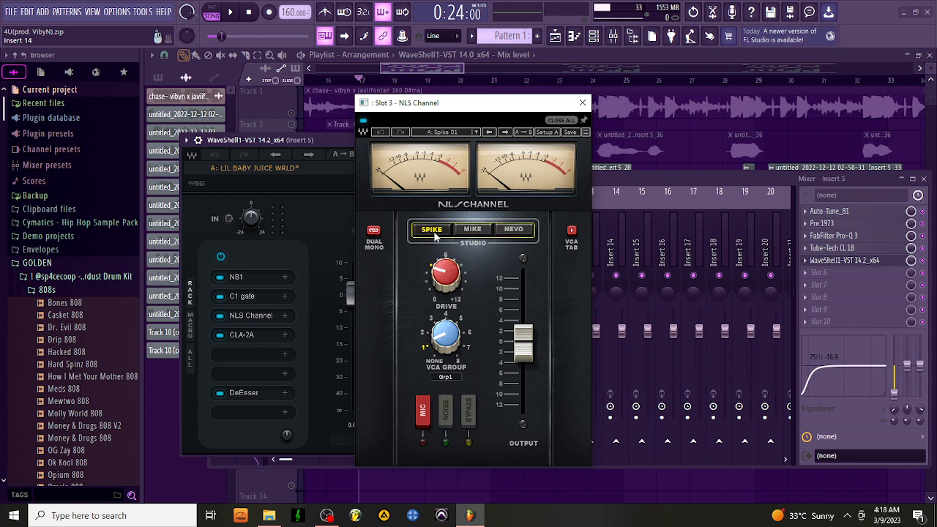
pyautogui.click(582, 103)
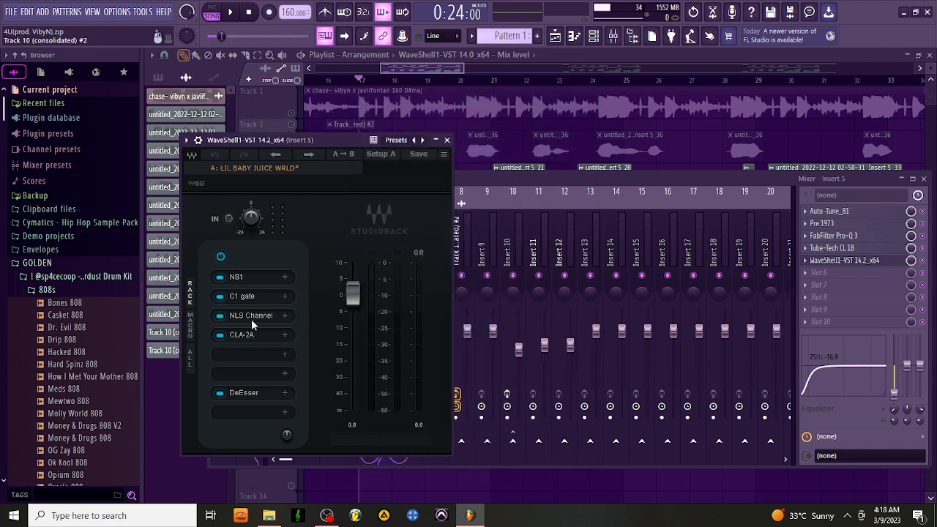
# Examine the gain and peak reduction settings of the CLA-2A compressor in the Insert 5 StudioRack.
pyautogui.click(253, 334)
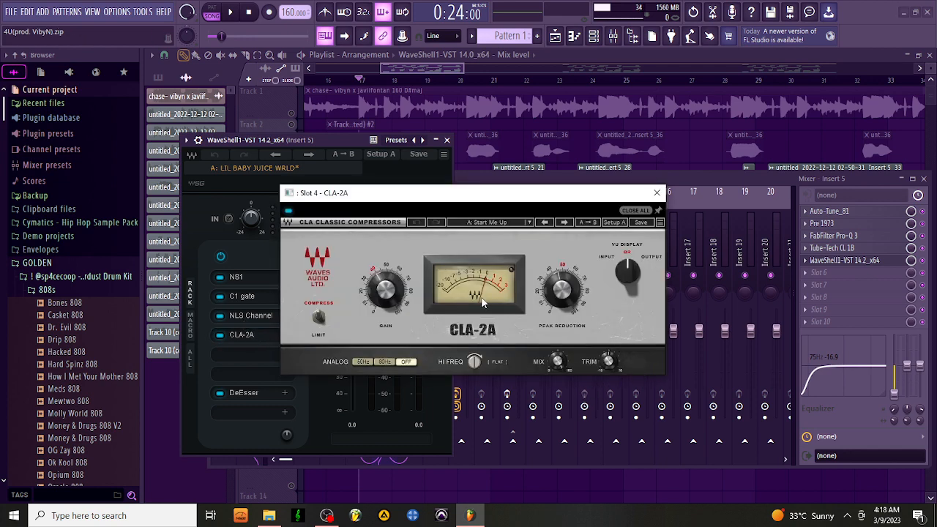
pyautogui.moveTo(472, 203); pyautogui.dragTo(491, 205)
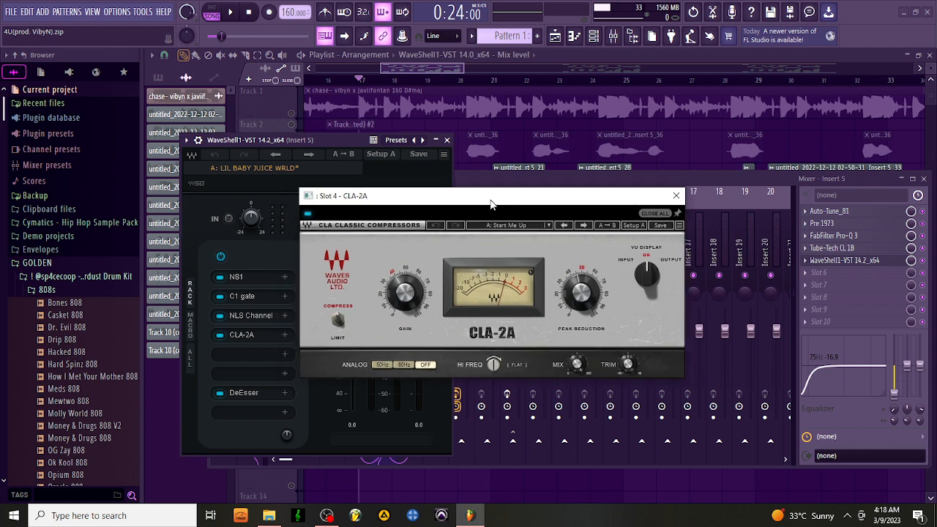
pyautogui.click(675, 199)
pyautogui.click(272, 334)
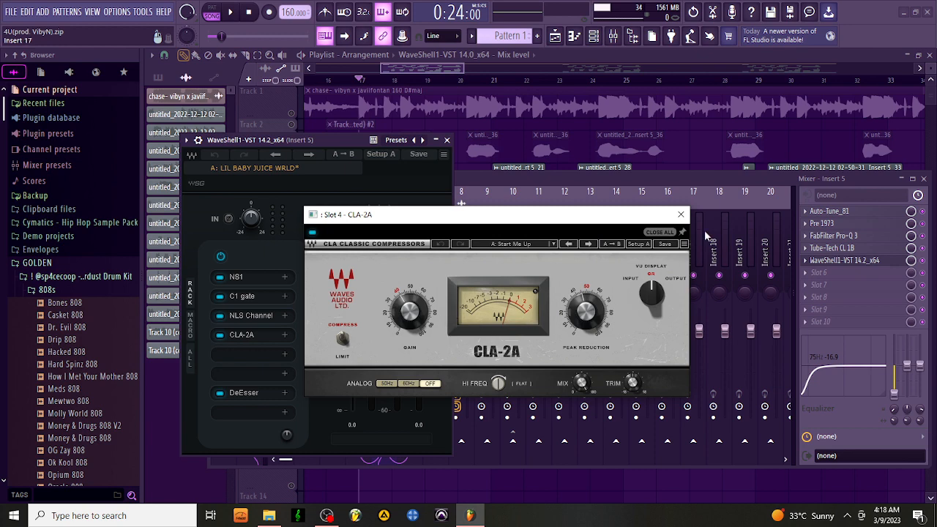
pyautogui.click(679, 217)
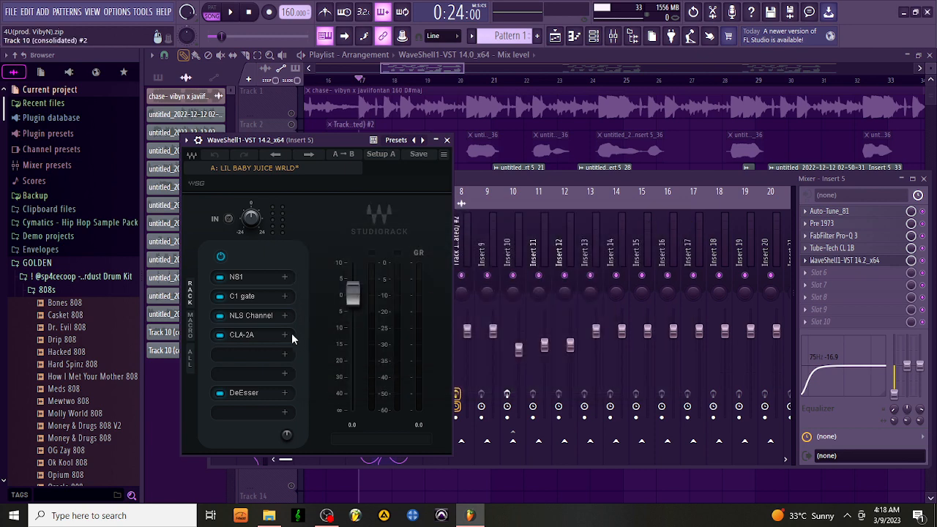
pyautogui.click(257, 335)
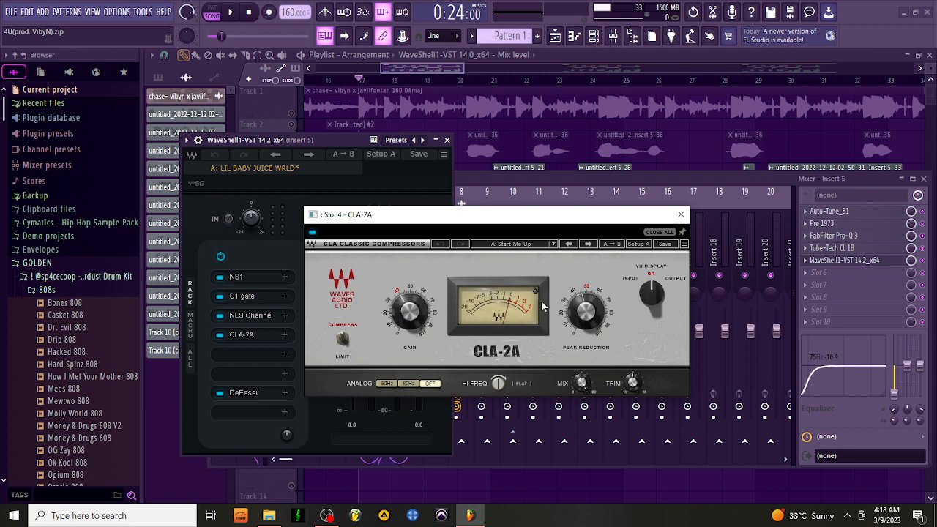
pyautogui.click(681, 216)
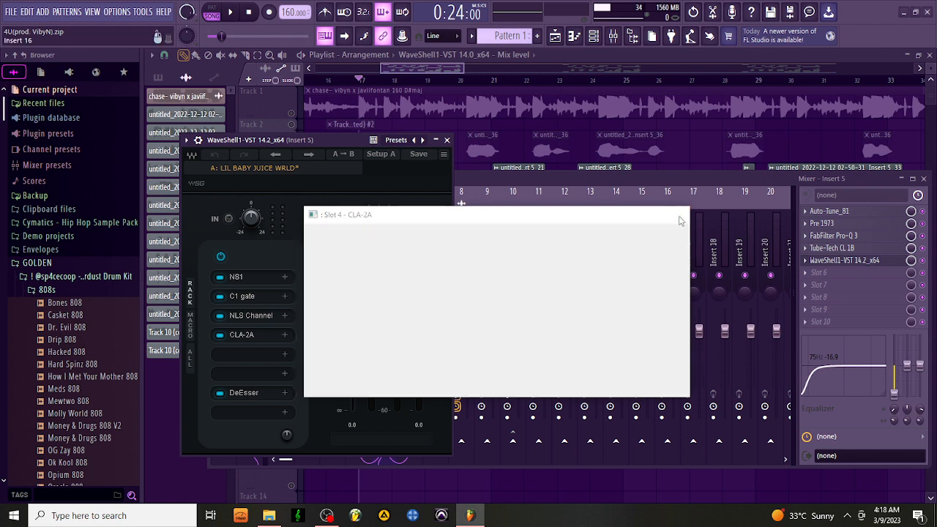
# Examine the DeEsser's frequency and threshold in the Insert 5 StudioRack, and close the rack.
pyautogui.click(247, 394)
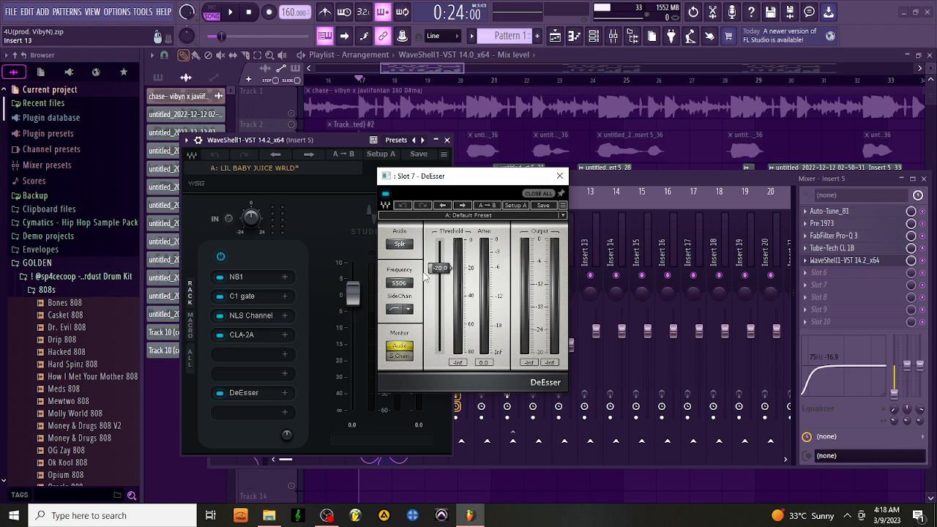
pyautogui.click(560, 176)
pyautogui.click(448, 140)
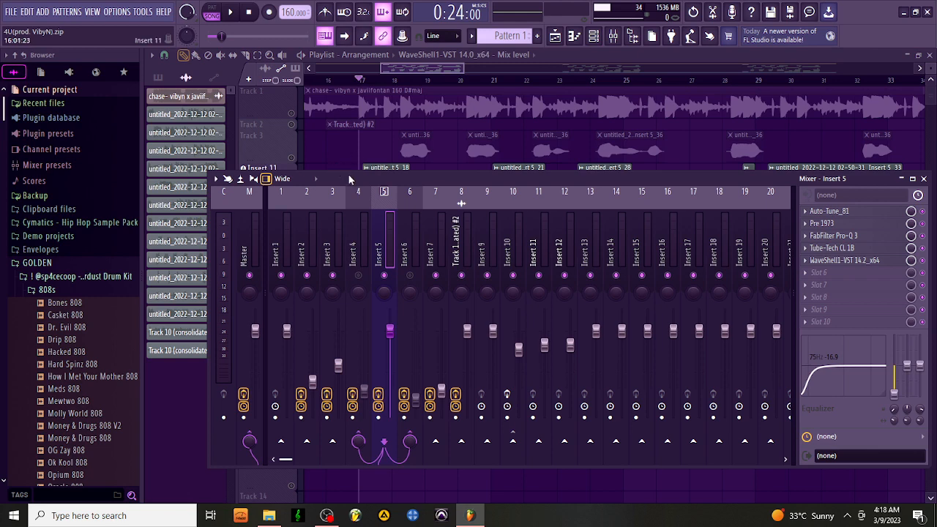
# Inspect the effect slots of mixer Inserts 12, 11, 9 and 8, moving the mixer window to reveal the vocal clips.
pyautogui.moveTo(350, 179); pyautogui.dragTo(336, 228)
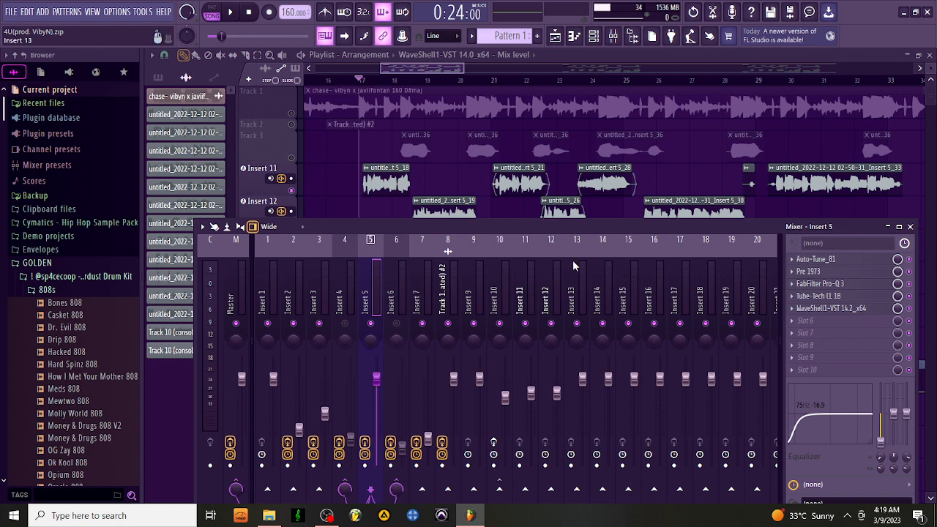
pyautogui.click(525, 246)
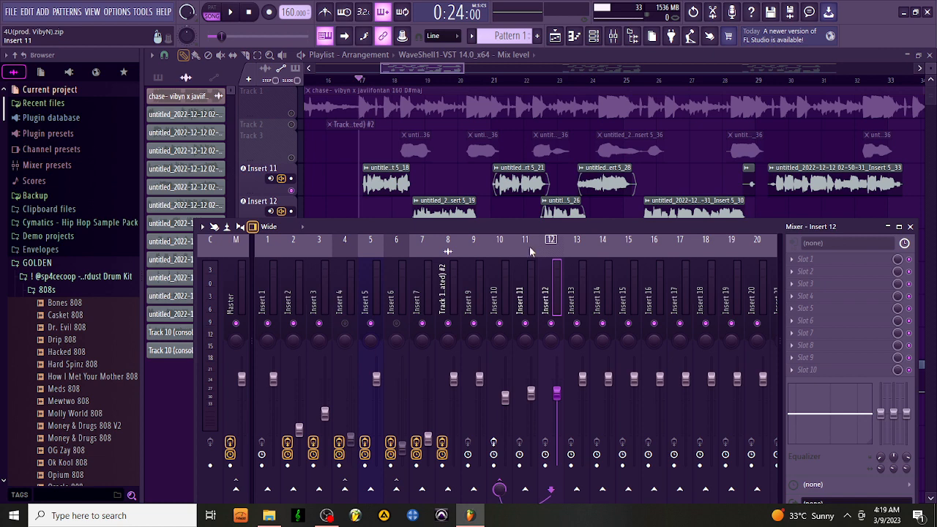
pyautogui.click(529, 251)
pyautogui.moveTo(530, 222); pyautogui.dragTo(537, 187)
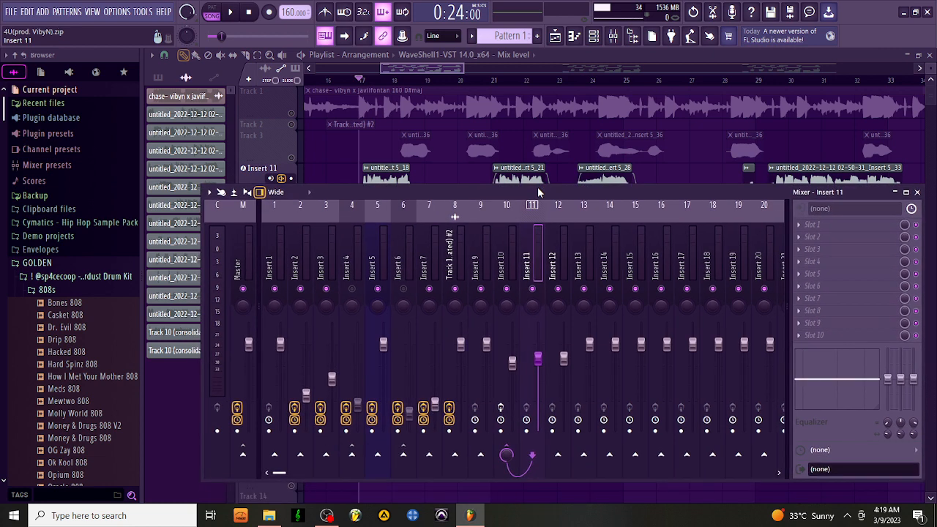
pyautogui.click(480, 220)
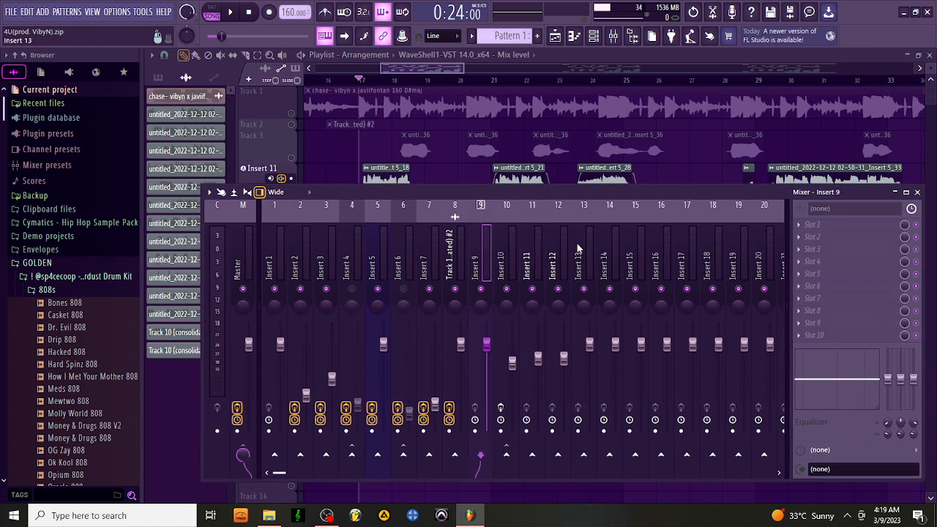
pyautogui.click(454, 217)
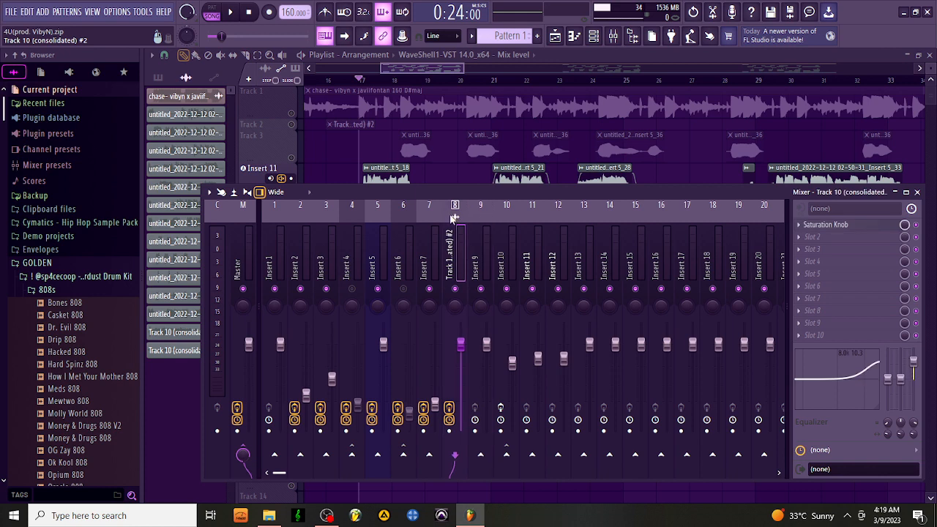
# Select mixer Insert 10 and audition the vocals with all of its plugins bypassed.
pyautogui.click(512, 216)
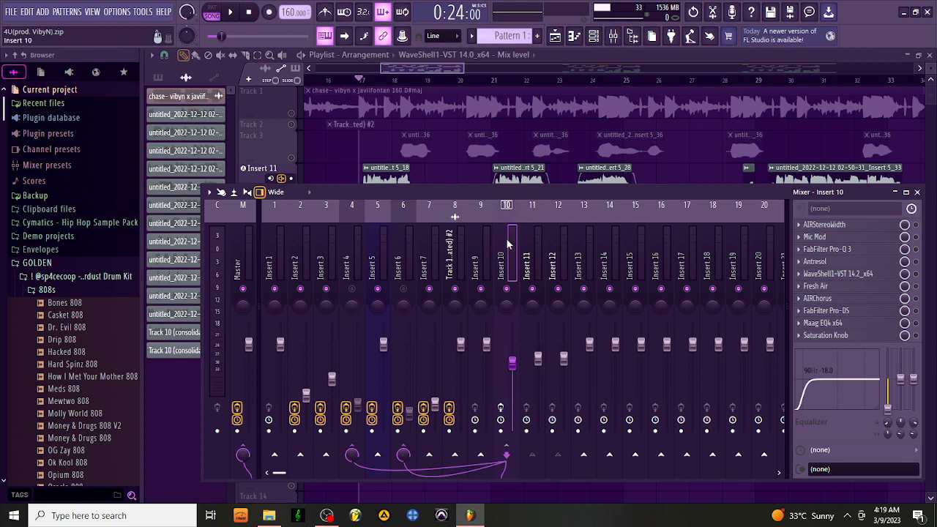
pyautogui.click(236, 15)
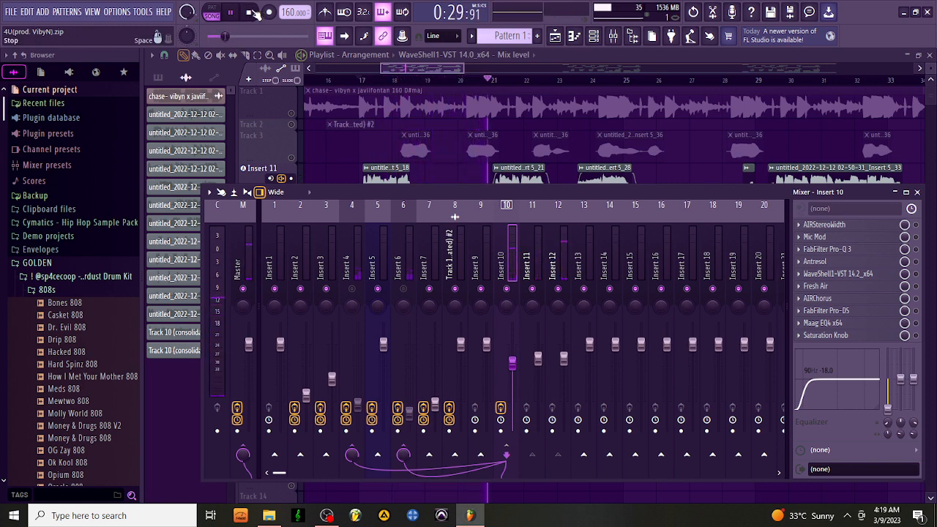
pyautogui.click(251, 12)
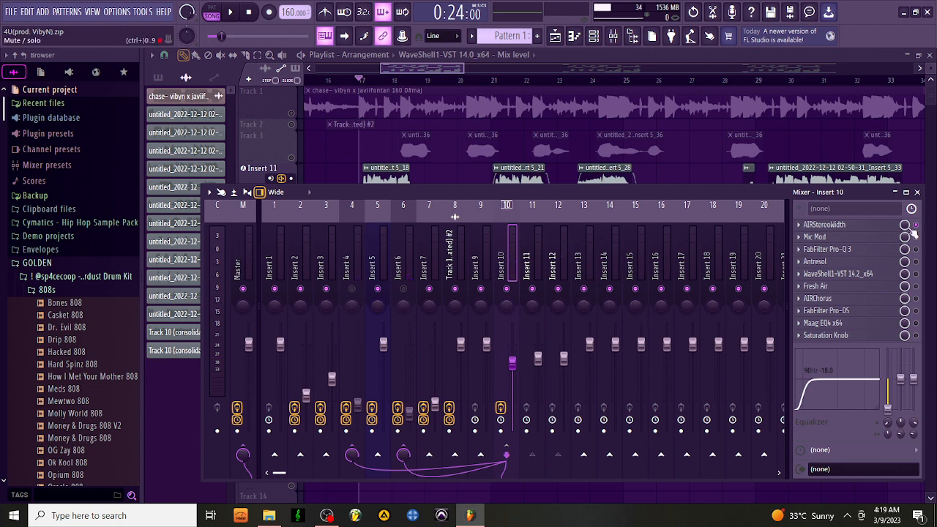
# Enable AIRStereoWidth on mixer Insert 10, reviewing its settings and auditioning the vocals through it.
pyautogui.click(874, 228)
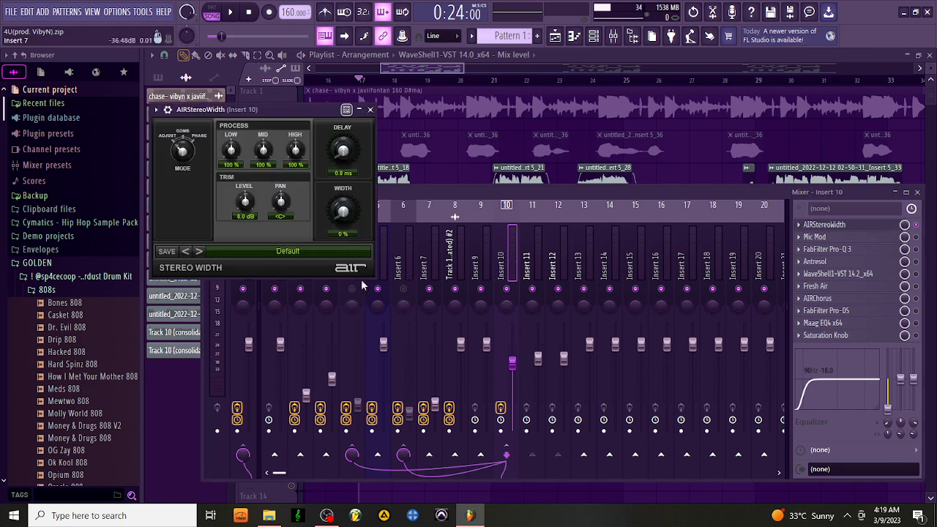
pyautogui.moveTo(275, 116); pyautogui.dragTo(309, 88)
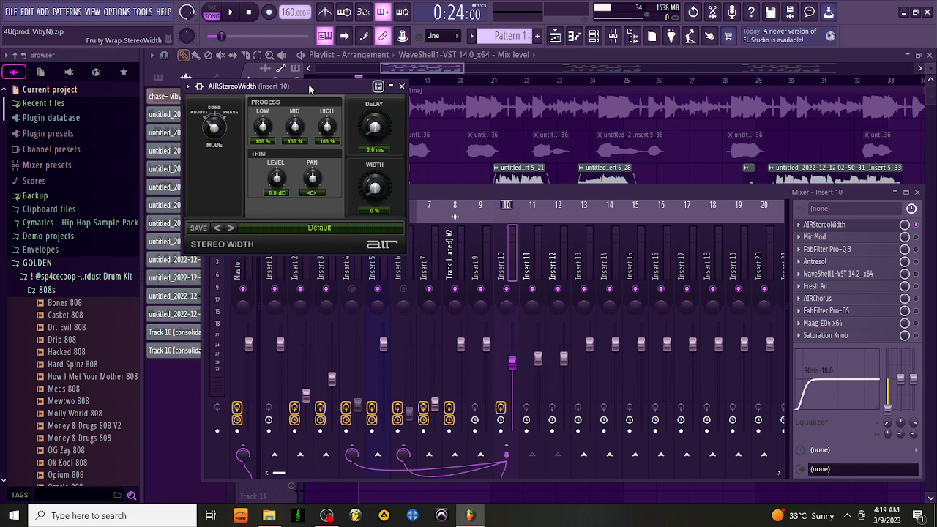
pyautogui.moveTo(359, 89); pyautogui.dragTo(366, 145)
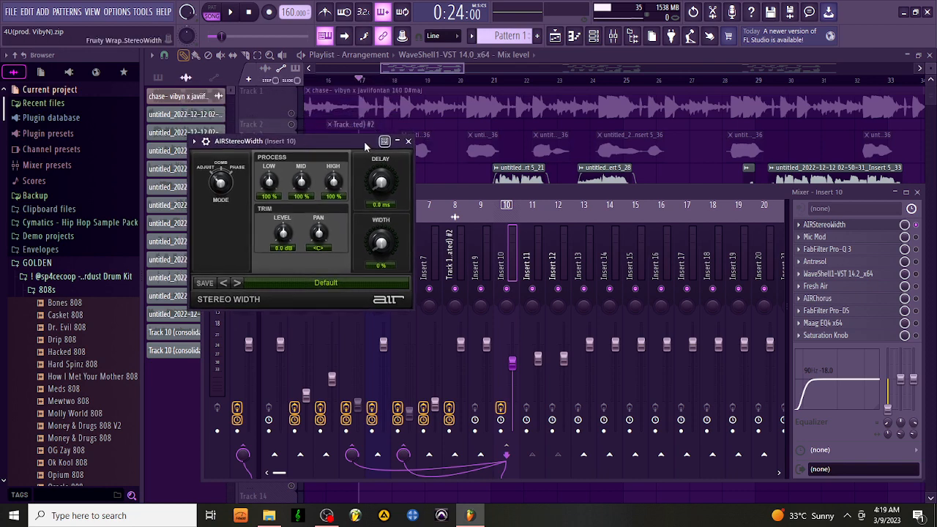
pyautogui.moveTo(378, 262); pyautogui.dragTo(363, 309)
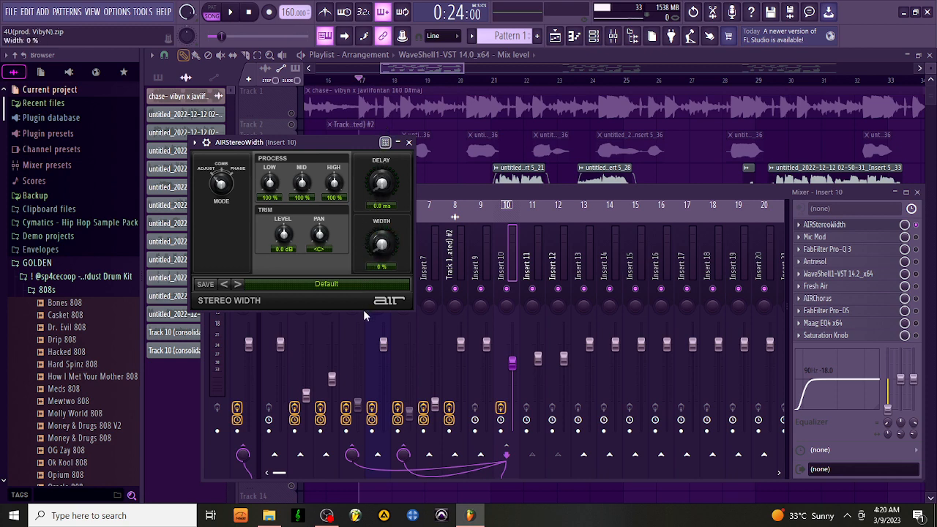
pyautogui.click(409, 142)
pyautogui.click(230, 14)
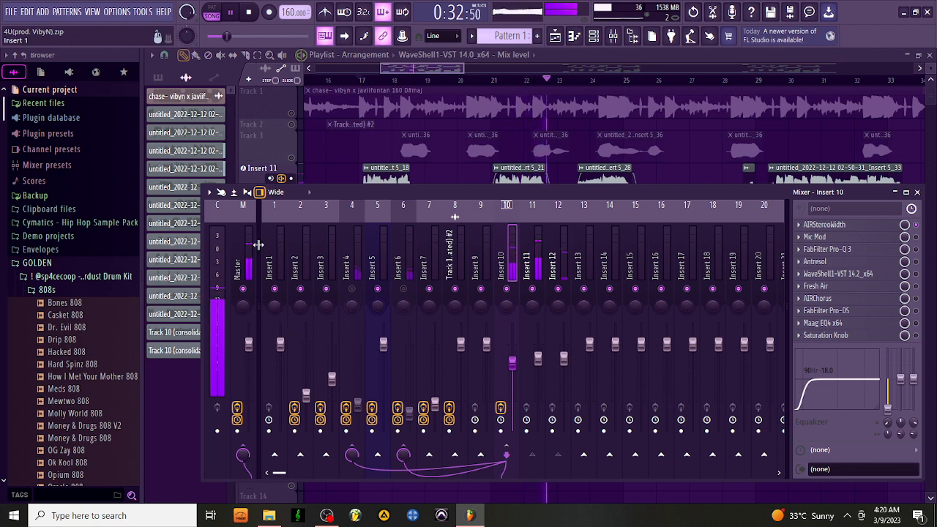
pyautogui.click(250, 15)
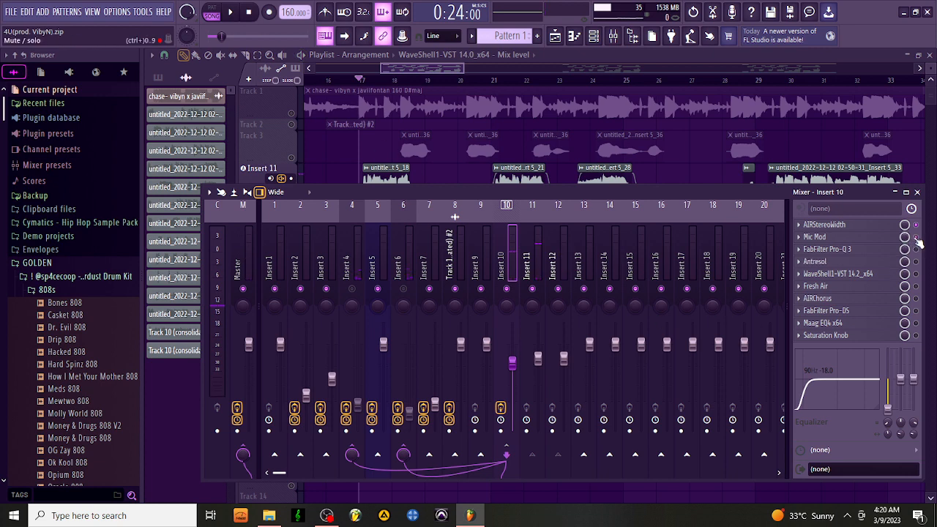
# Enable Mic Mod on mixer Insert 10, reviewing its microphone settings and auditioning the vocals through it.
pyautogui.click(819, 237)
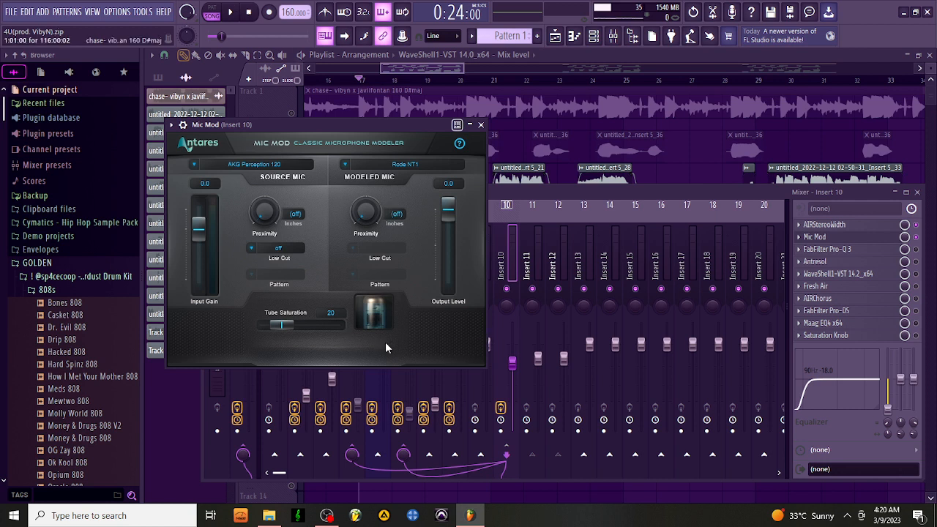
pyautogui.click(232, 15)
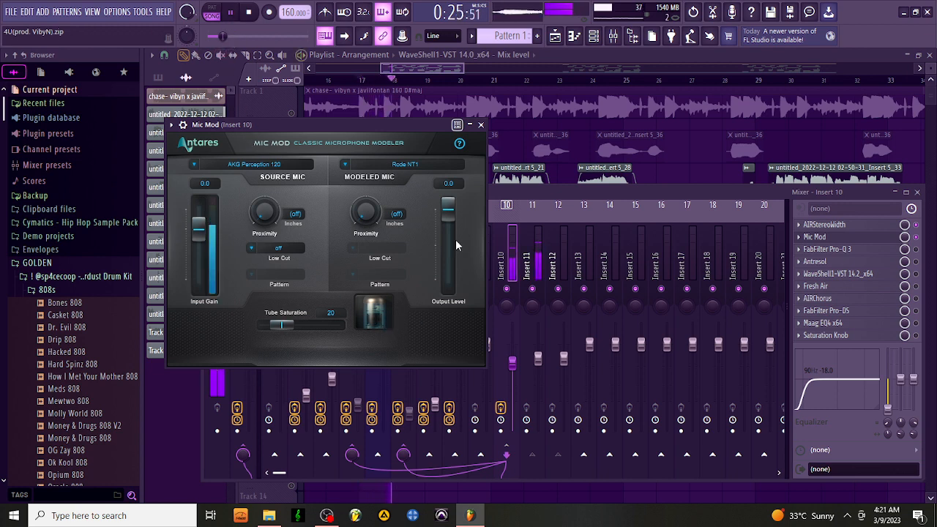
pyautogui.click(481, 124)
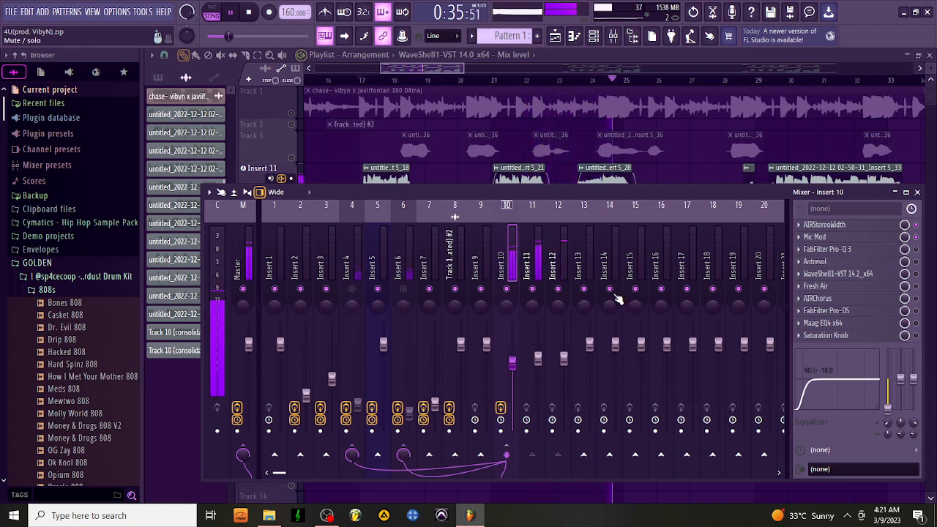
# Enable FabFilter Pro-Q 3 on mixer Insert 10, reviewing its EQ bands and auditioning the vocals through it.
pyautogui.press('space')
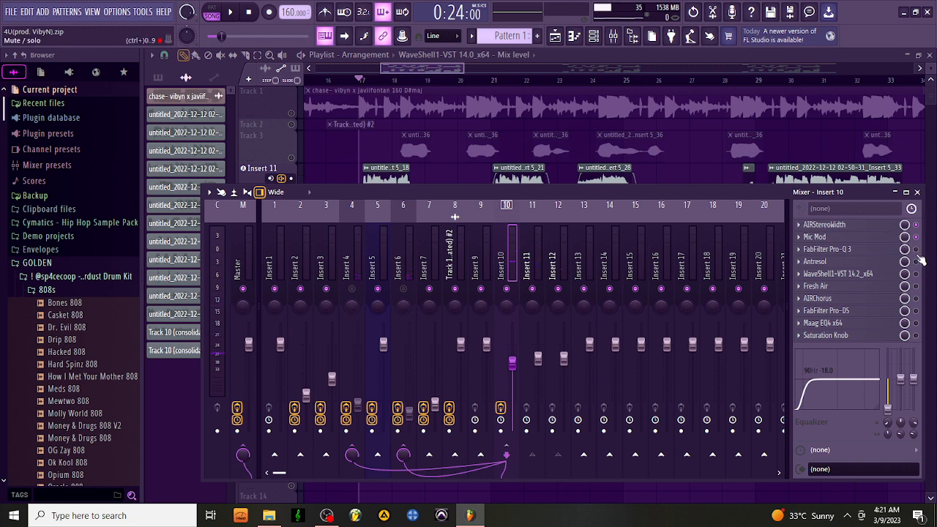
pyautogui.click(872, 250)
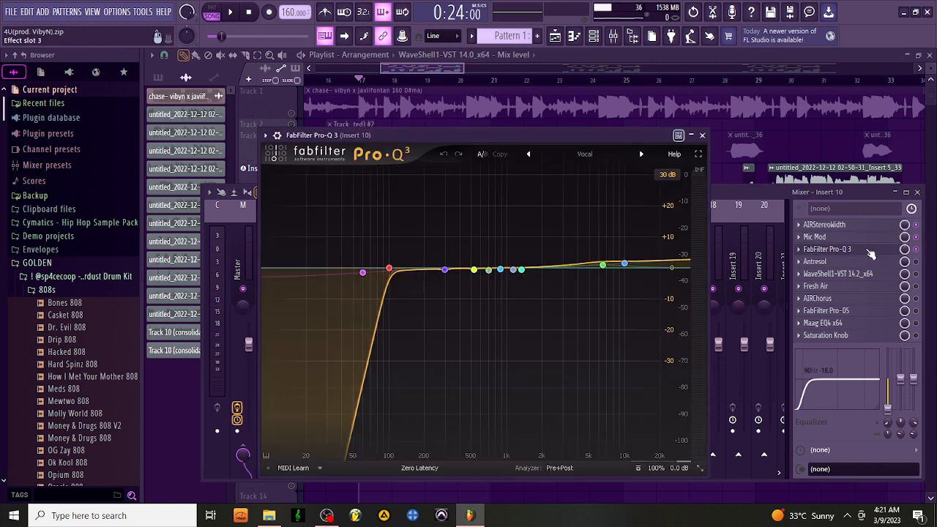
pyautogui.press('space')
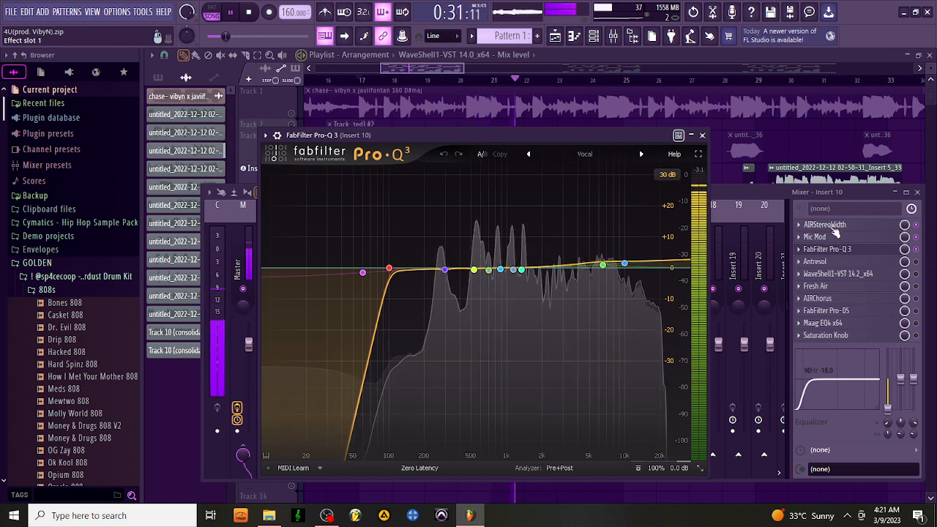
pyautogui.moveTo(637, 261)
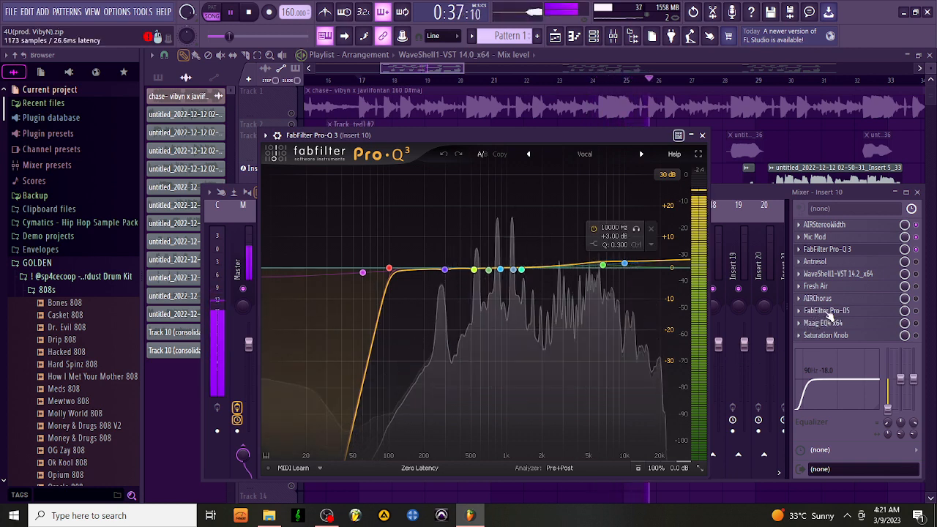
# Compare the vocals with FabFilter Pro-Q 3 on Insert 10 bypassed and re-enabled, leaving it enabled.
pyautogui.click(920, 254)
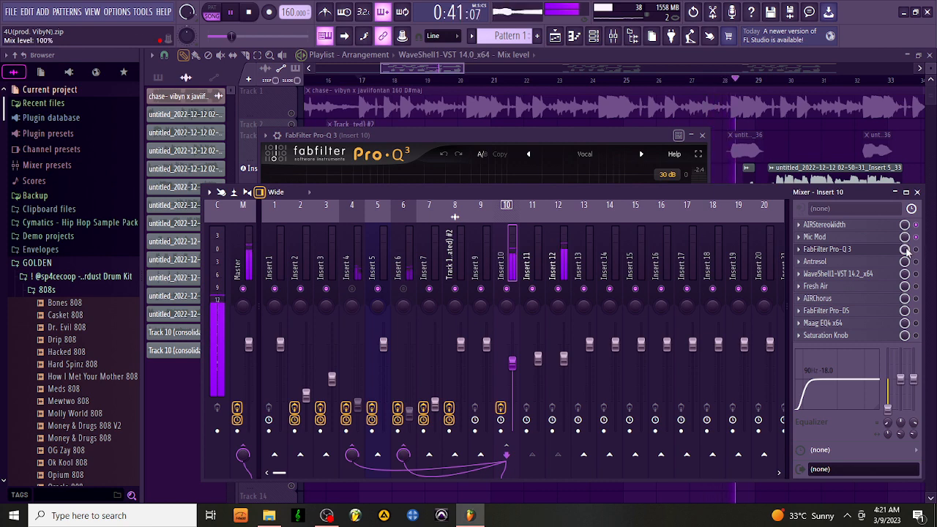
pyautogui.press('space')
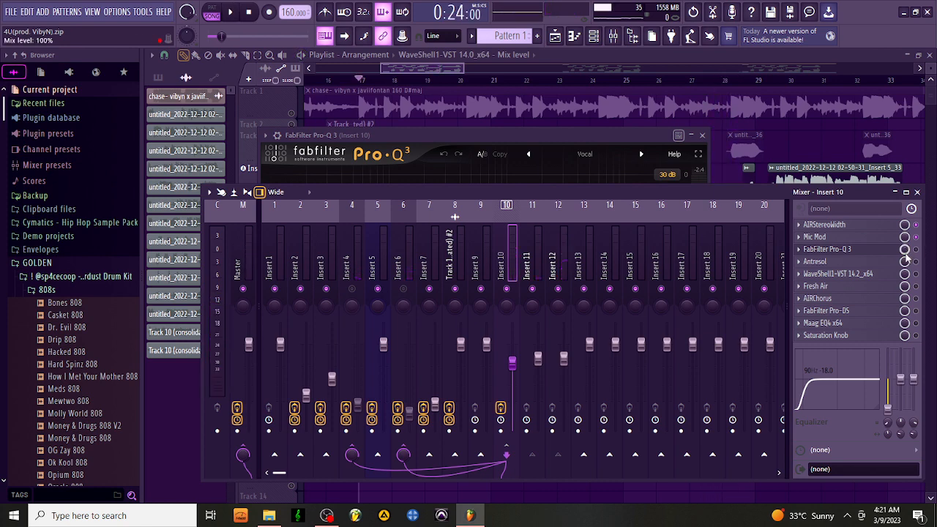
pyautogui.press('space')
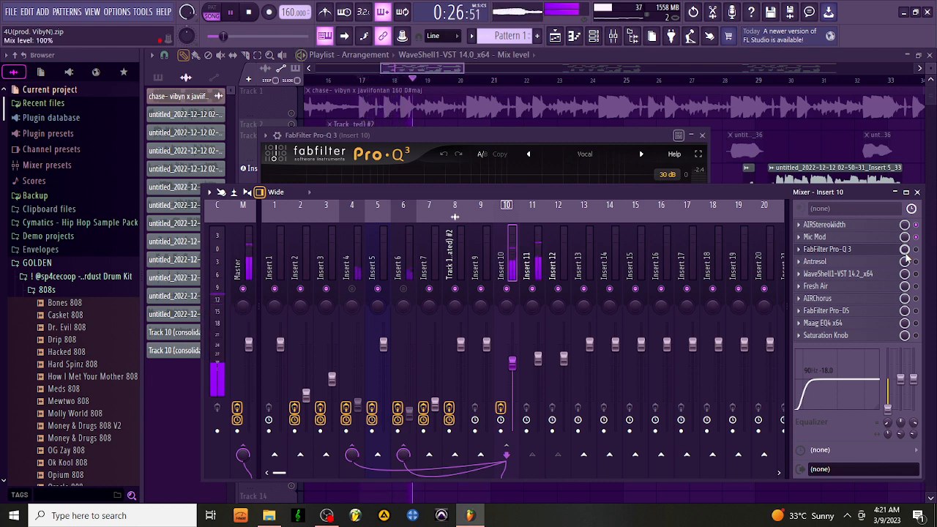
pyautogui.press('space')
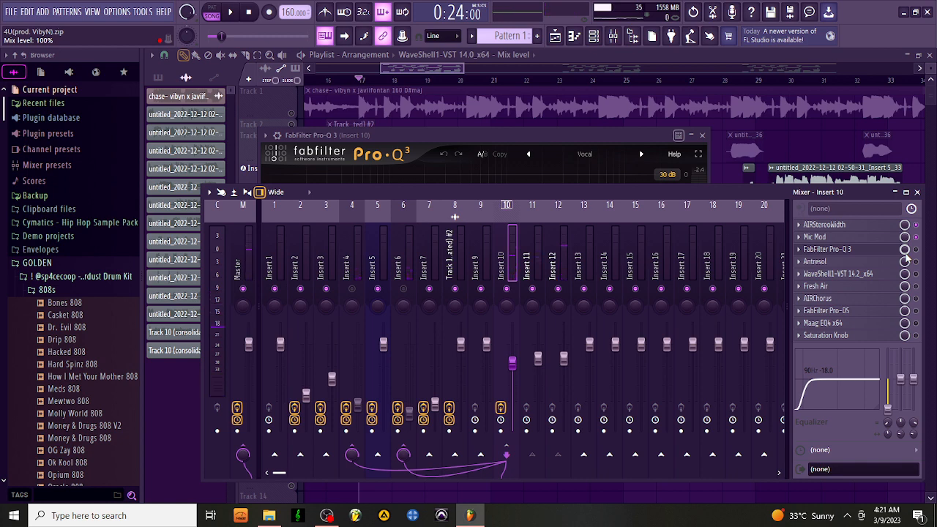
pyautogui.press('space')
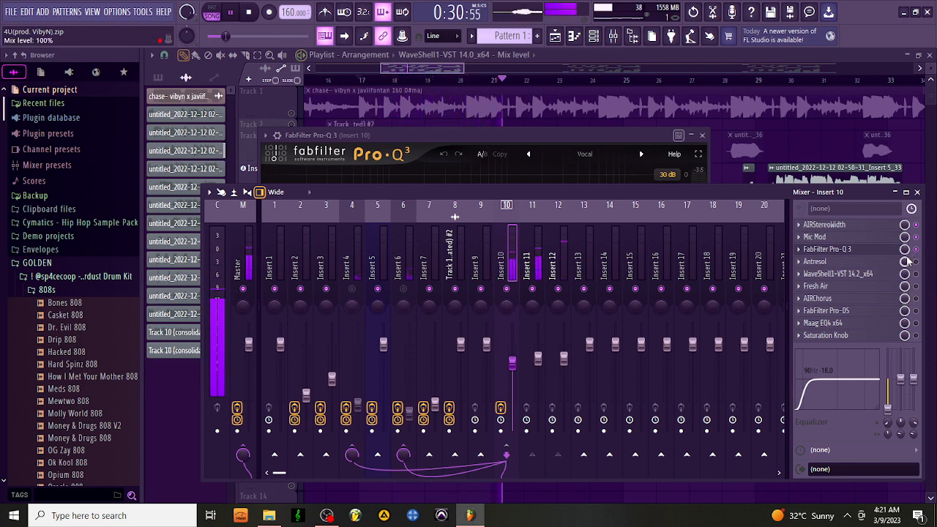
pyautogui.press('space')
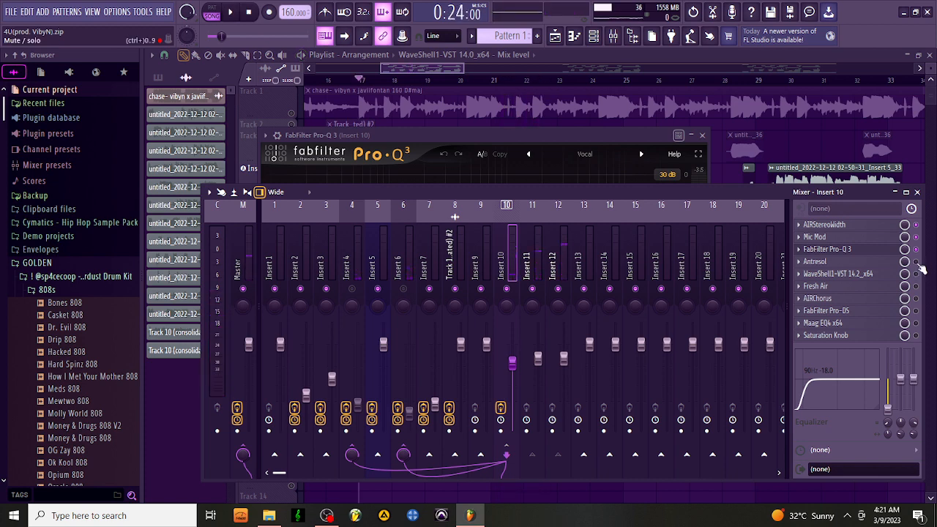
# Enable Antresol on mixer Insert 10, reviewing its flanger settings and comparing the vocals with it bypassed and active.
pyautogui.click(821, 265)
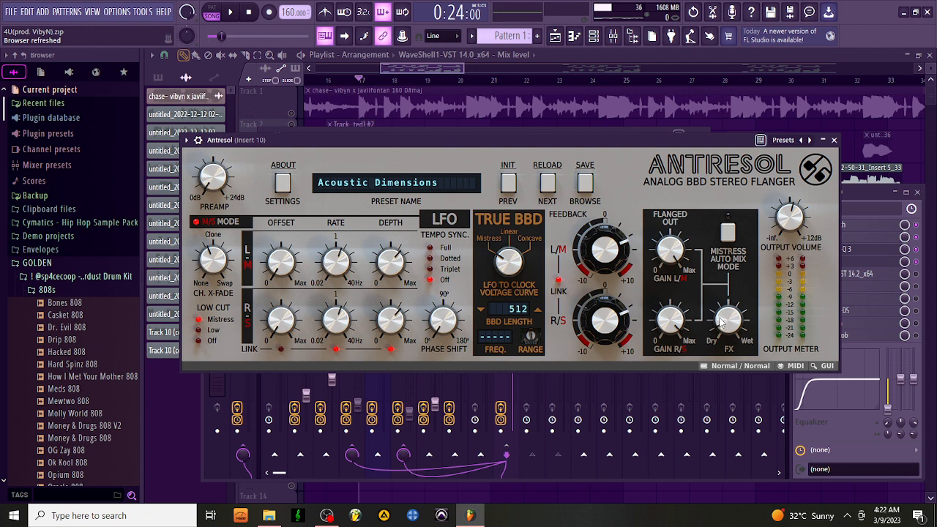
pyautogui.click(924, 270)
pyautogui.press('space')
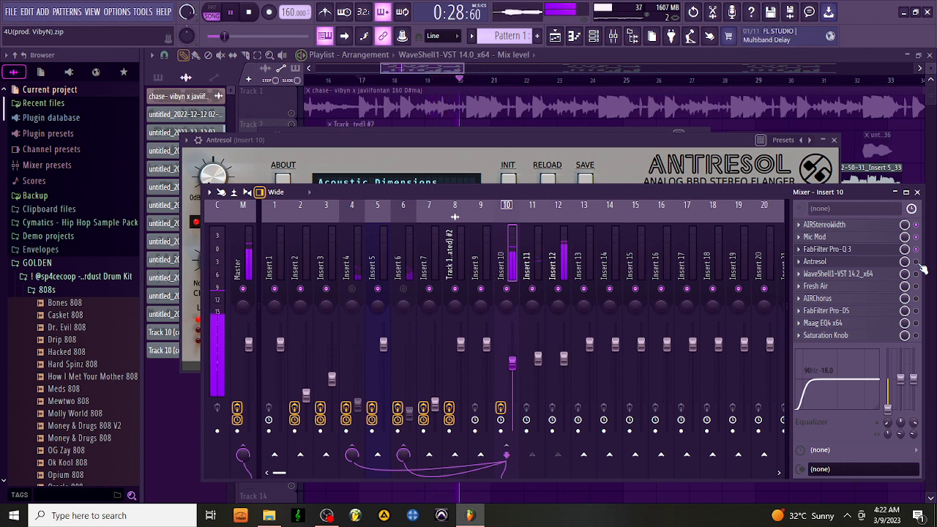
pyautogui.press('space')
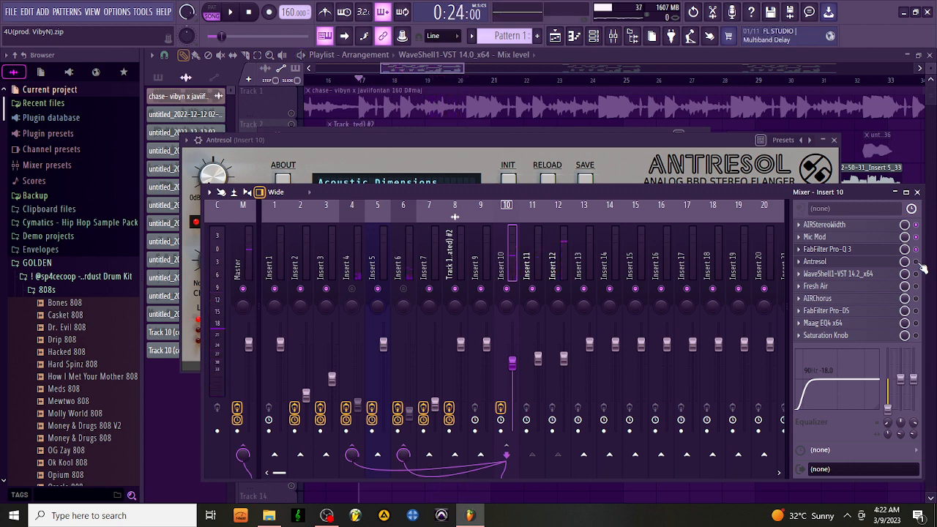
pyautogui.press('space')
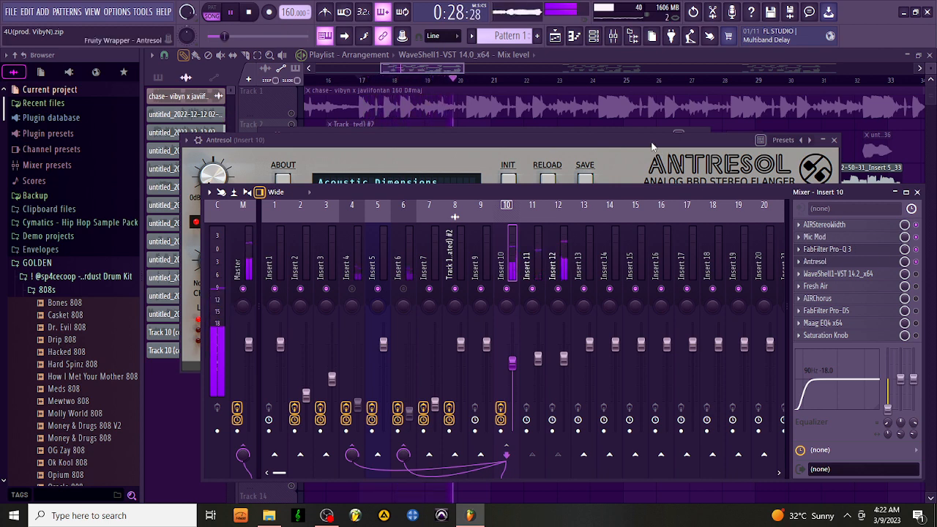
pyautogui.press('space')
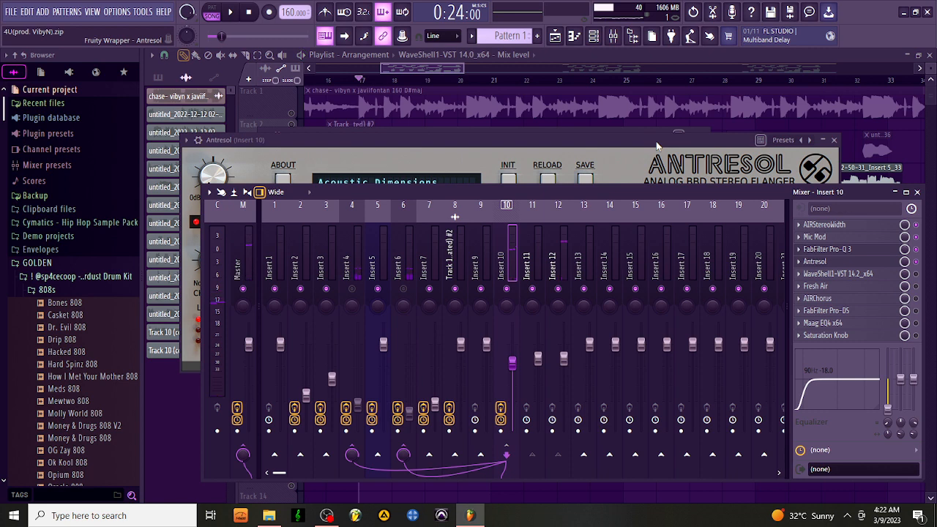
pyautogui.click(656, 148)
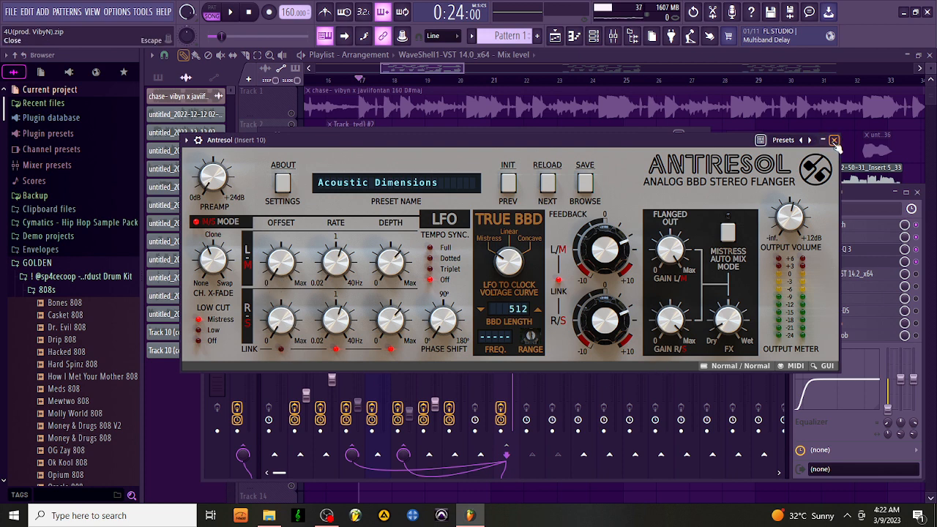
pyautogui.click(834, 140)
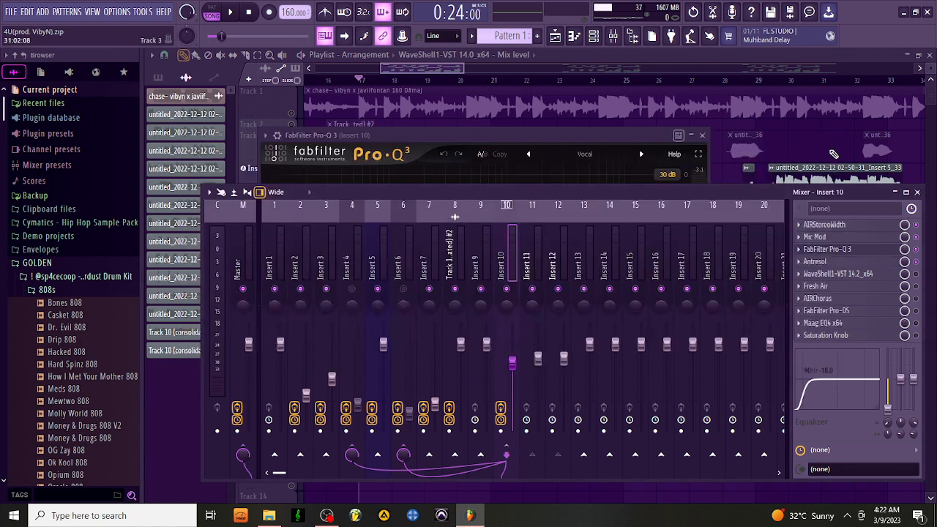
# Enable the WaveShell1-VST 14.2_x64 StudioRack on Insert 10 with only NS1 active in its rack, and audition the vocals.
pyautogui.click(864, 253)
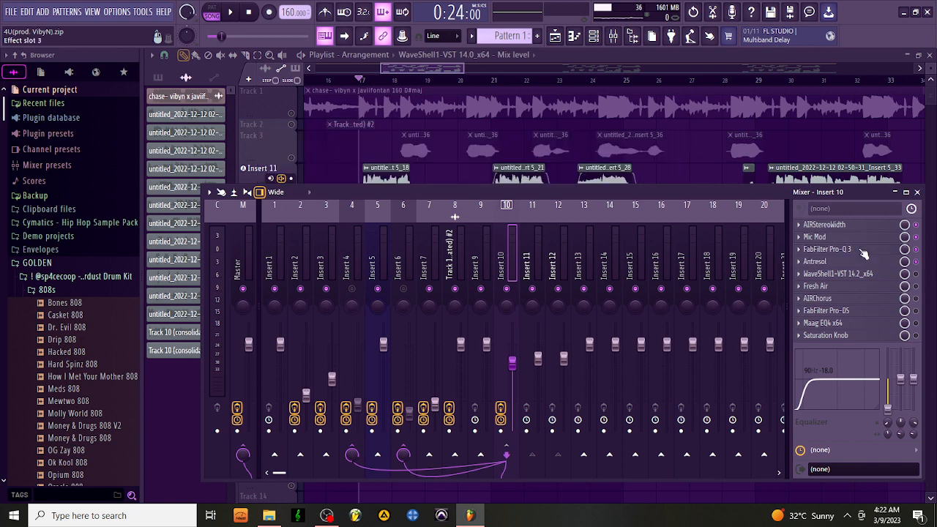
pyautogui.click(863, 252)
pyautogui.click(864, 252)
pyautogui.click(857, 274)
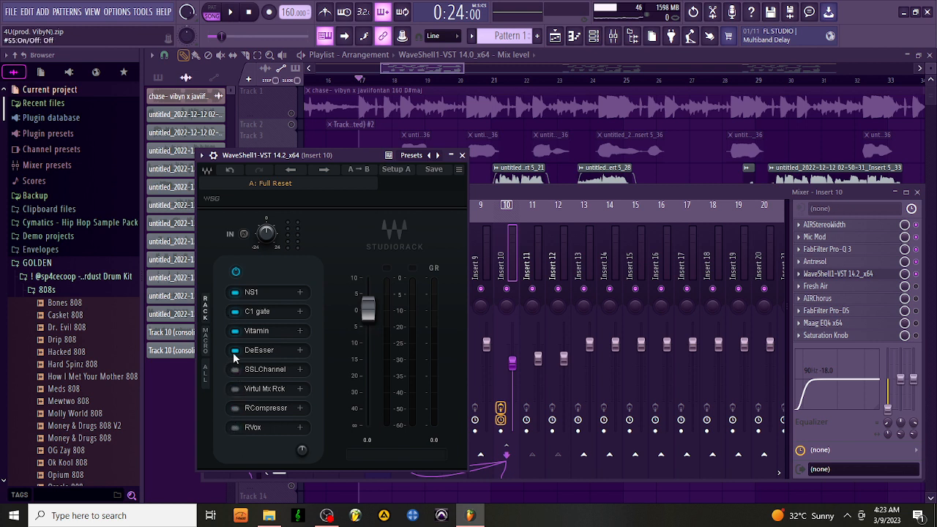
pyautogui.click(236, 332)
pyautogui.click(234, 311)
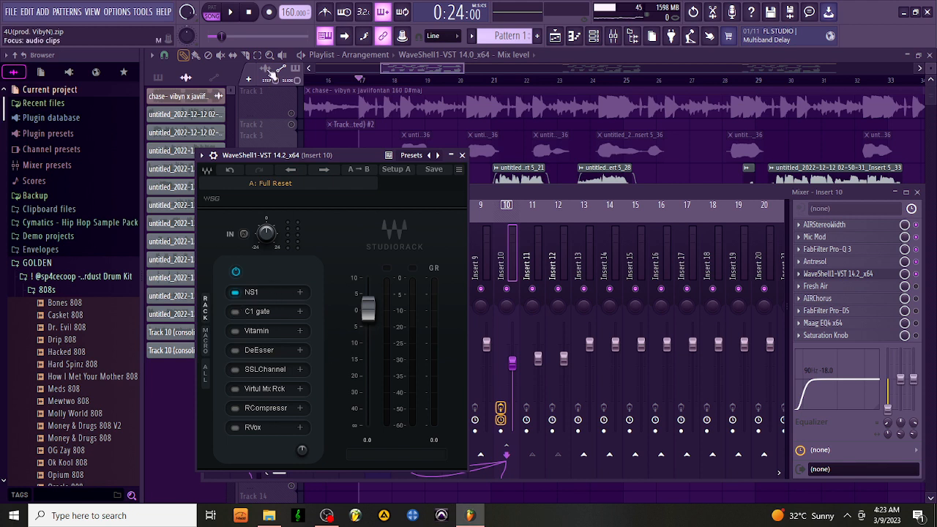
pyautogui.click(230, 12)
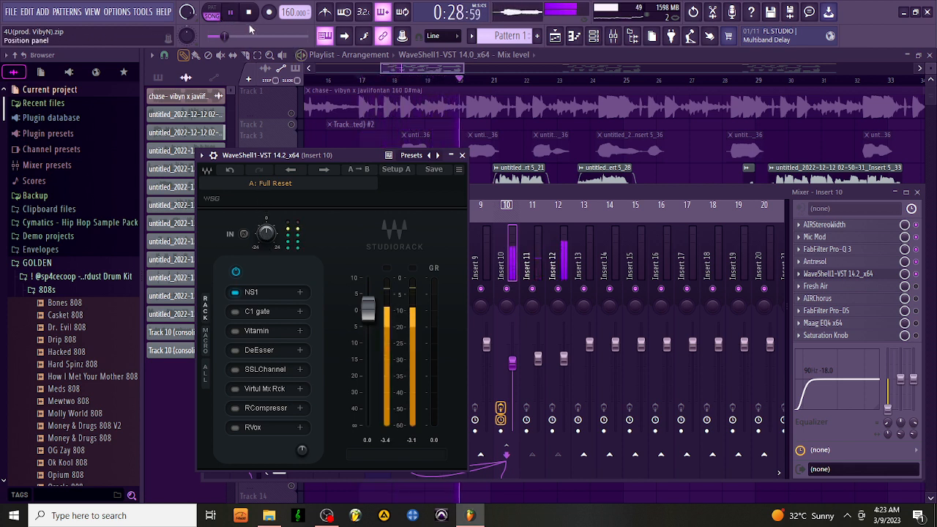
pyautogui.press('space')
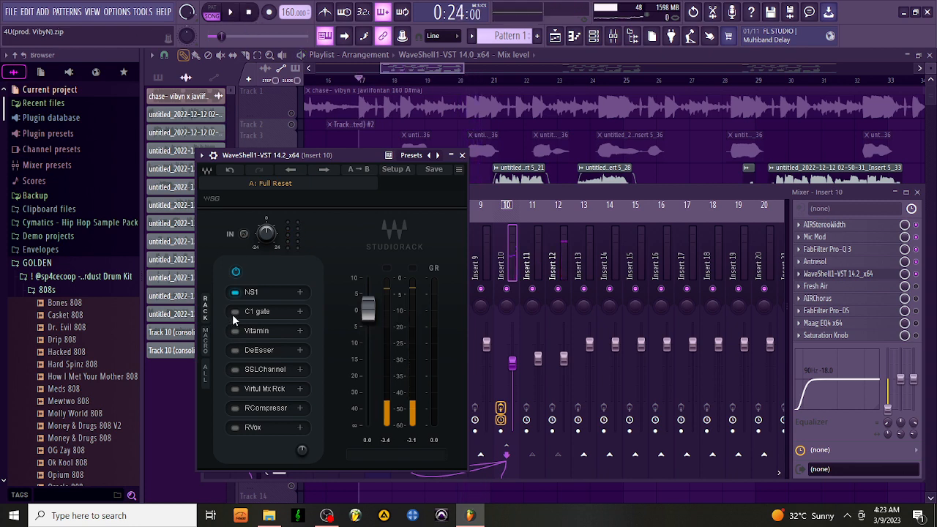
# Enable C1 gate in the StudioRack chain, reviewing its gate settings and auditioning the vocals through it.
pyautogui.click(235, 312)
pyautogui.click(232, 14)
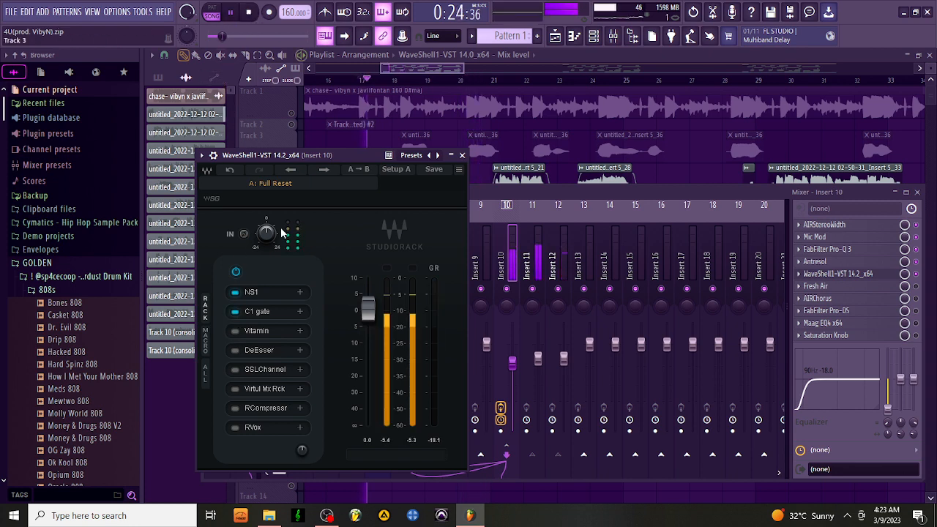
pyautogui.click(270, 313)
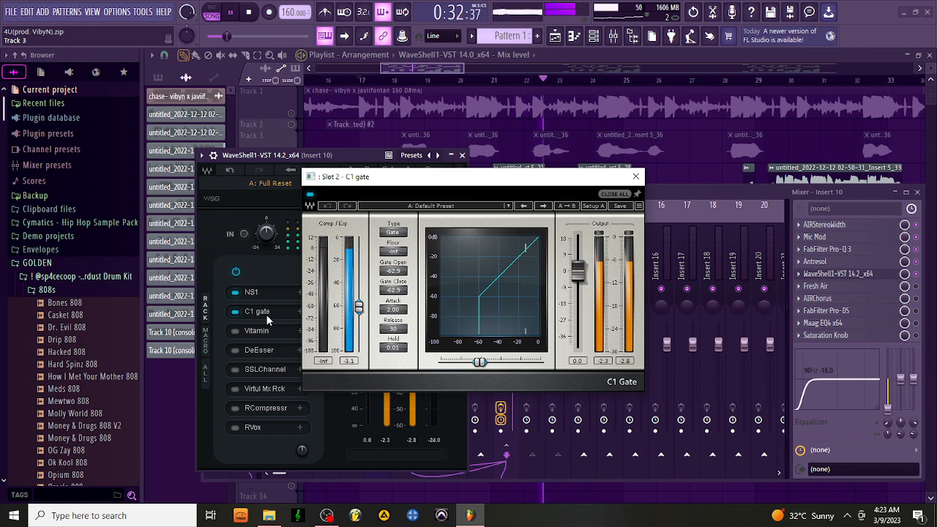
pyautogui.click(265, 314)
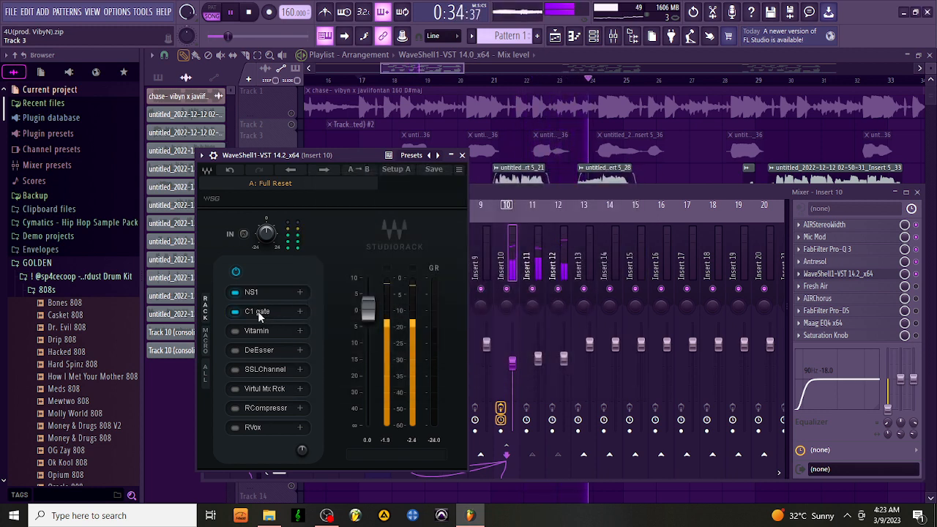
pyautogui.press('space')
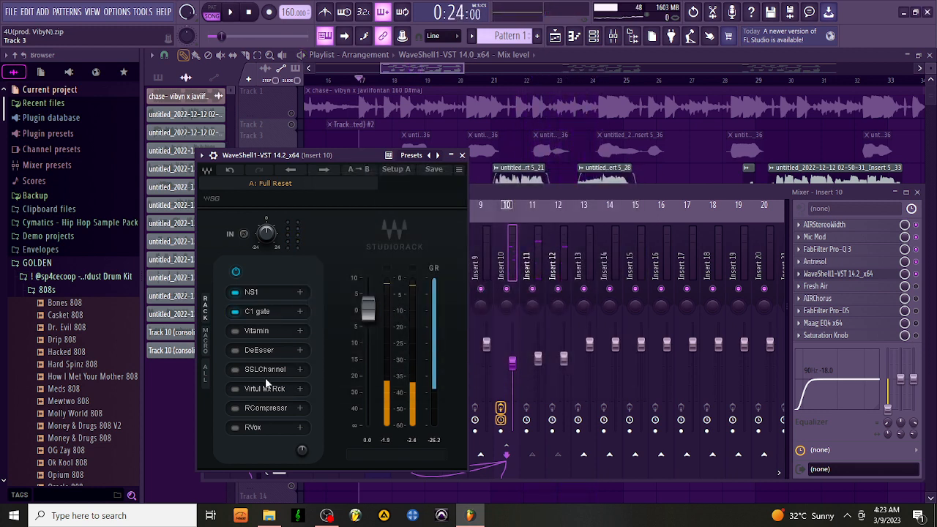
# Enable Vitamin in the StudioRack chain, reviewing its band levels and auditioning the vocals through it.
pyautogui.click(235, 331)
pyautogui.click(258, 333)
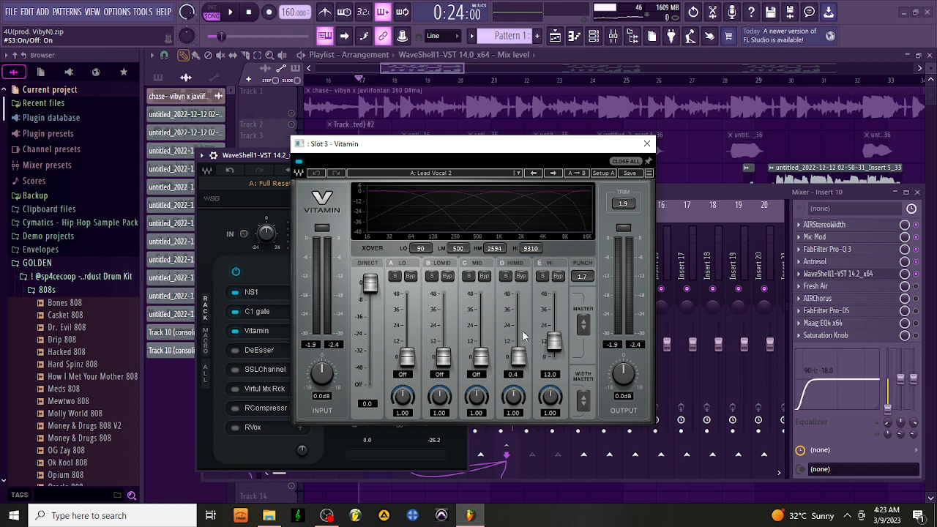
pyautogui.press('space')
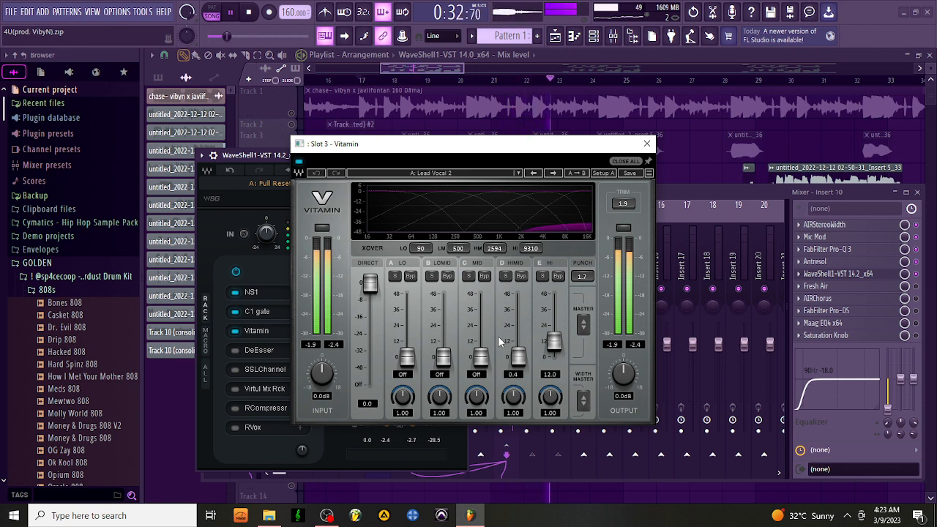
pyautogui.press('space')
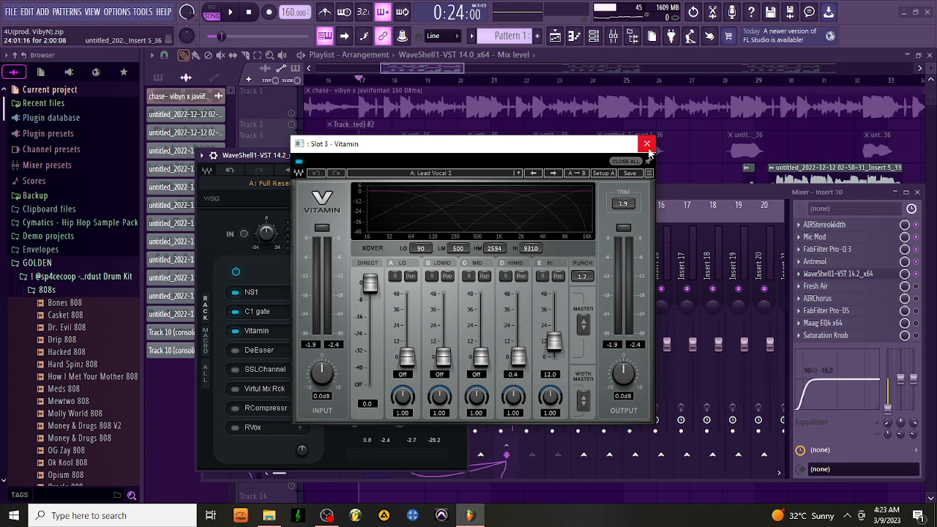
pyautogui.click(648, 144)
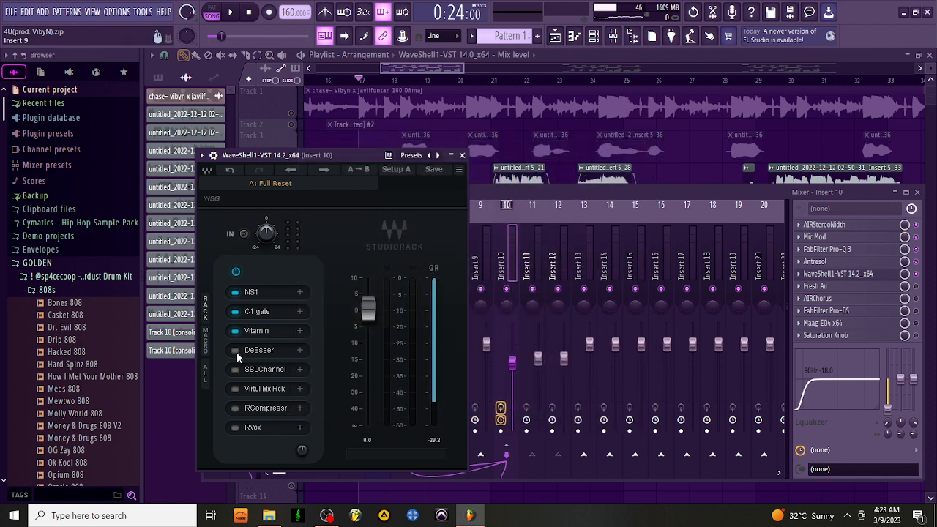
# Enable DeEsser in the StudioRack chain, reviewing its threshold and frequency settings and auditioning the vocals through it.
pyautogui.click(268, 353)
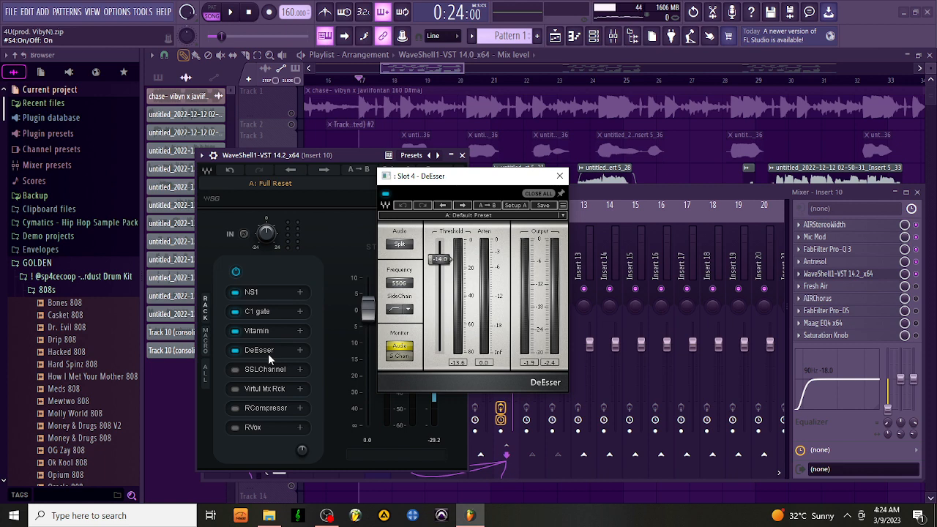
pyautogui.press('space')
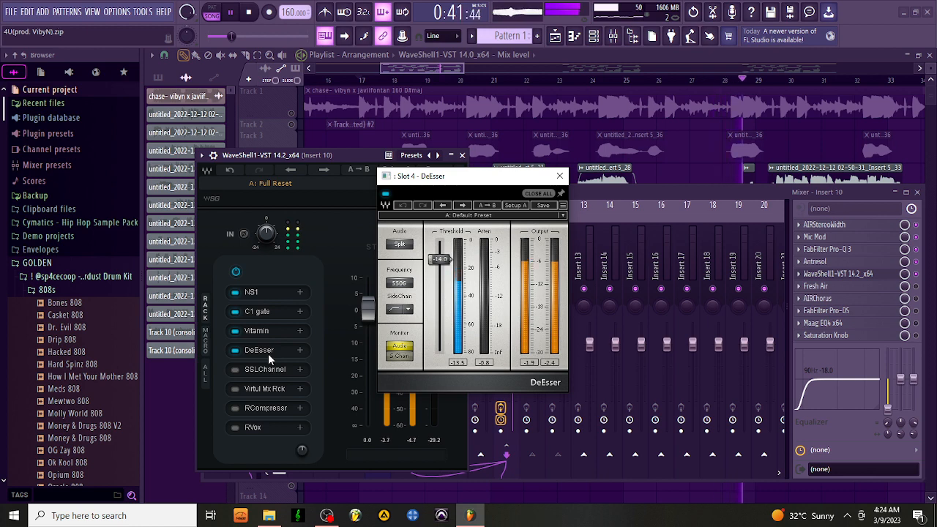
pyautogui.press('space')
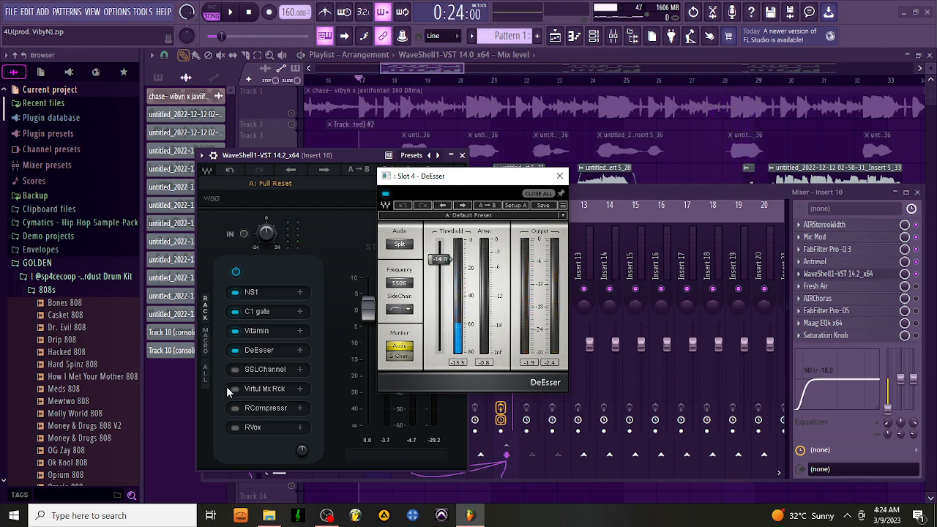
# Enable SSLChannel in the StudioRack chain, reviewing its filter and EQ settings and auditioning the vocals through it.
pyautogui.click(267, 369)
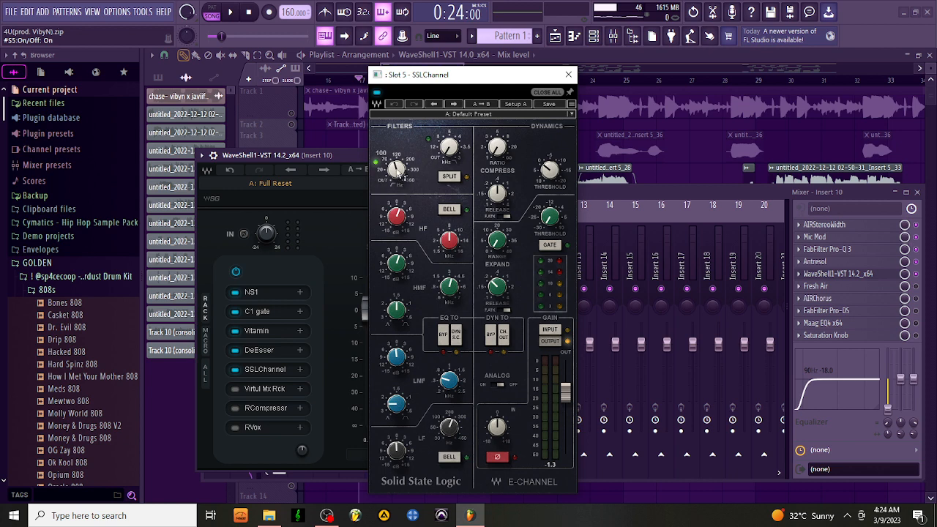
pyautogui.moveTo(402, 224)
pyautogui.press('space')
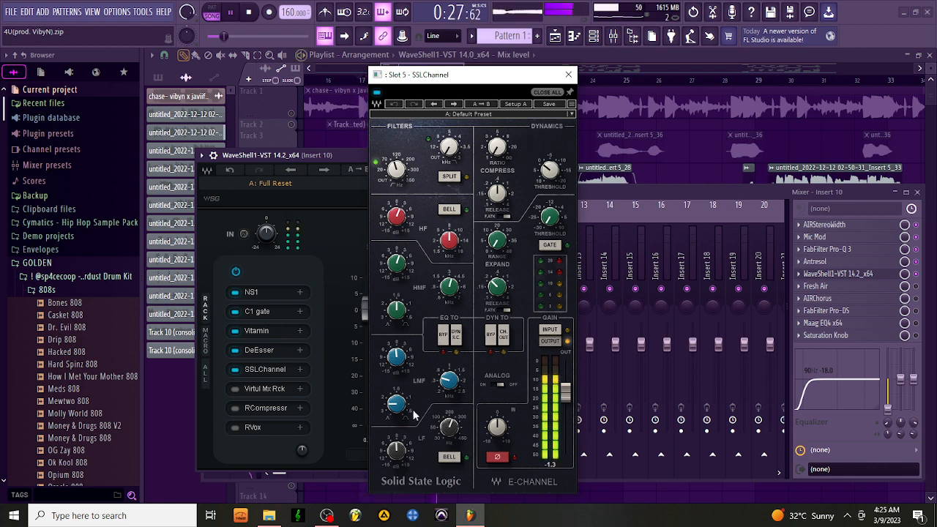
pyautogui.press('space')
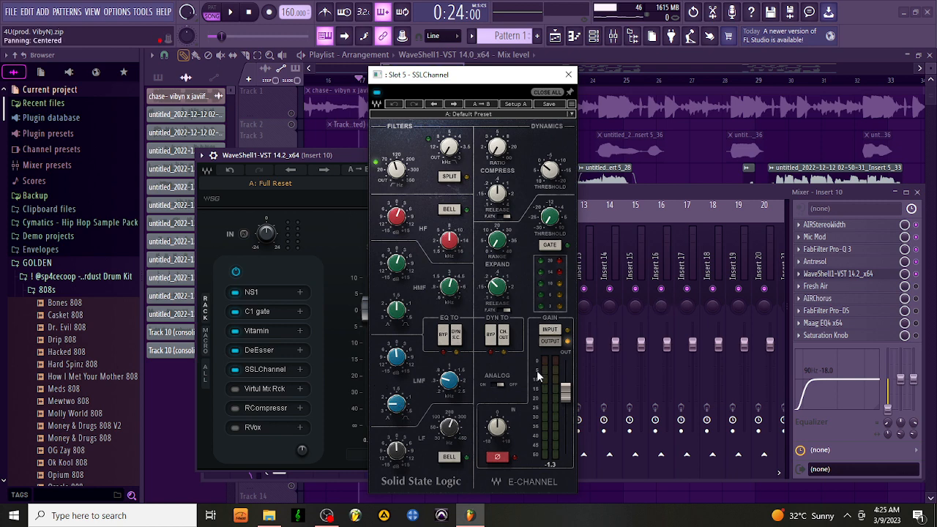
pyautogui.press('space')
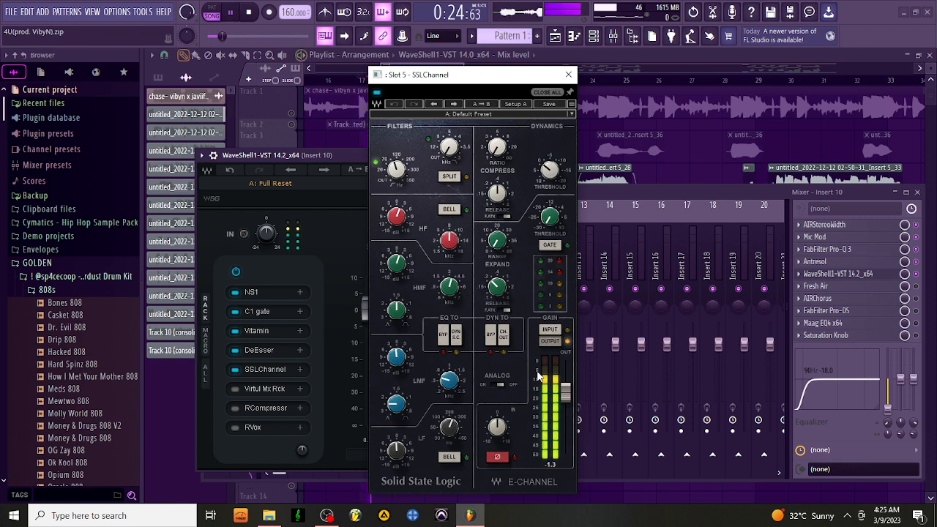
# Compare the playing vocals with SSLChannel's phase reverse, EQ bypass and whole-plugin bypass toggled on and off, then close SSLChannel.
pyautogui.click(495, 459)
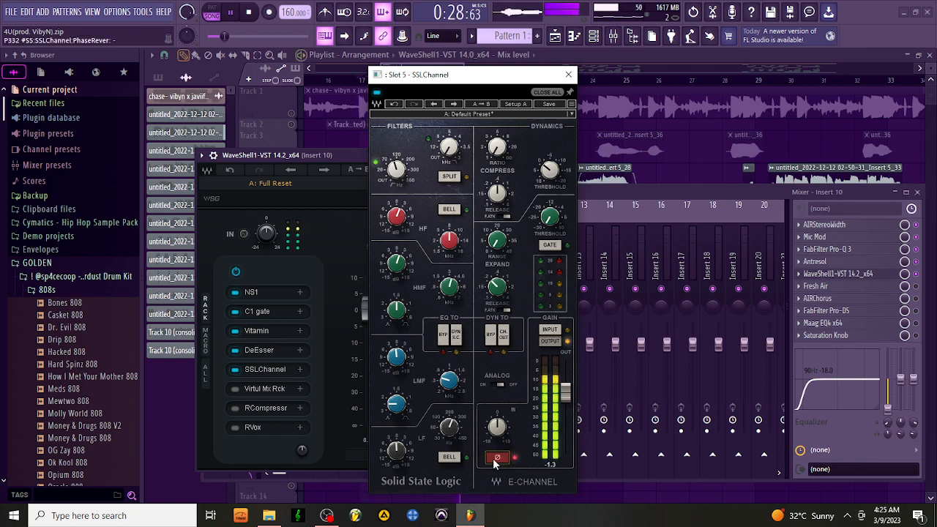
pyautogui.click(495, 459)
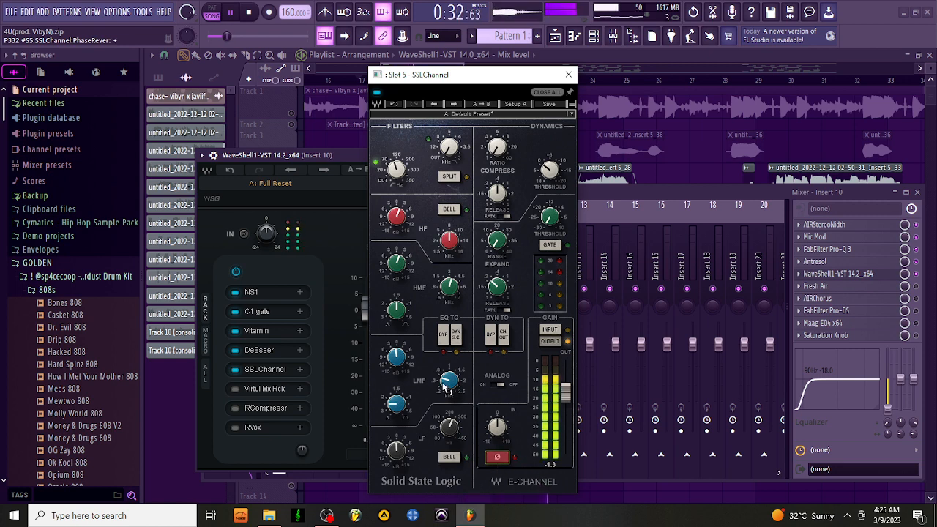
pyautogui.moveTo(449, 387)
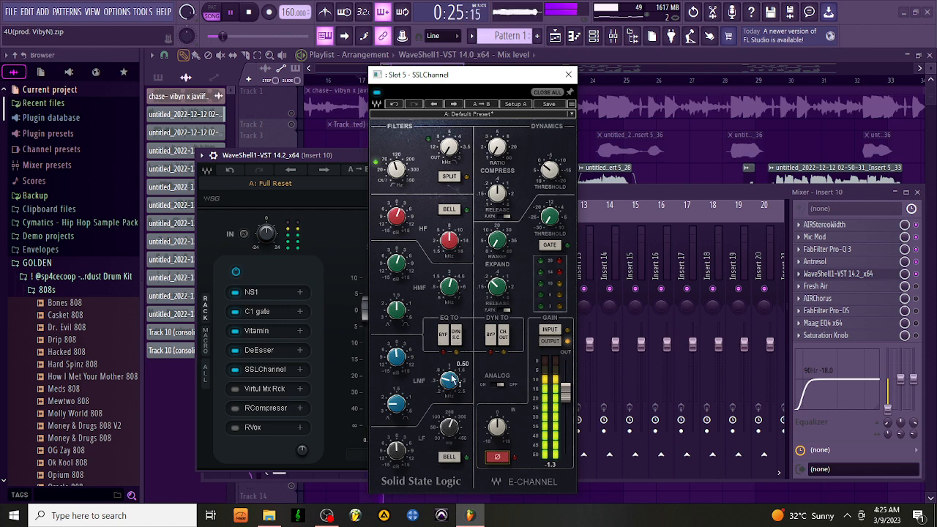
pyautogui.click(443, 338)
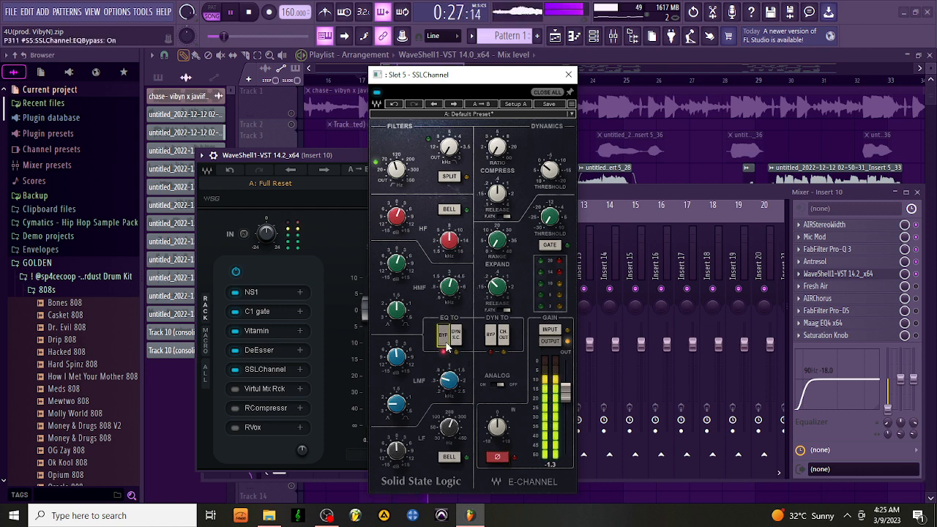
pyautogui.click(444, 340)
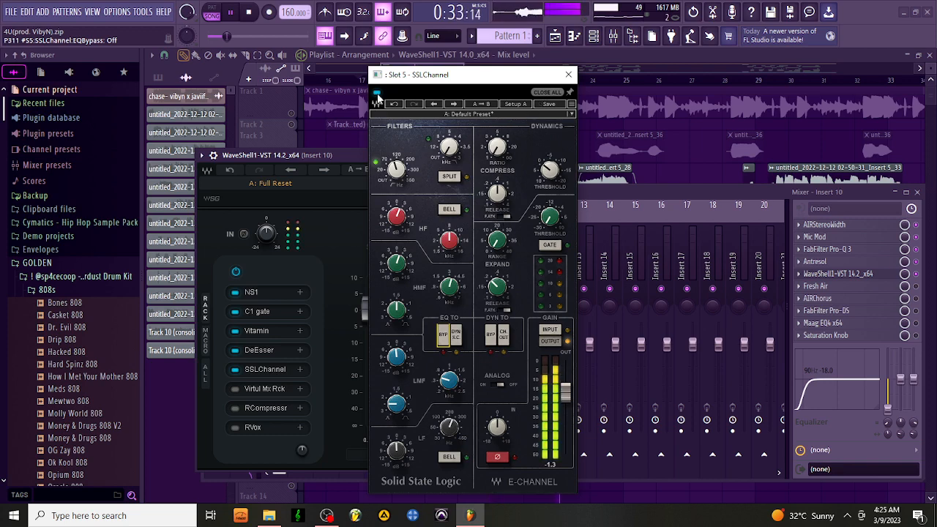
pyautogui.click(376, 95)
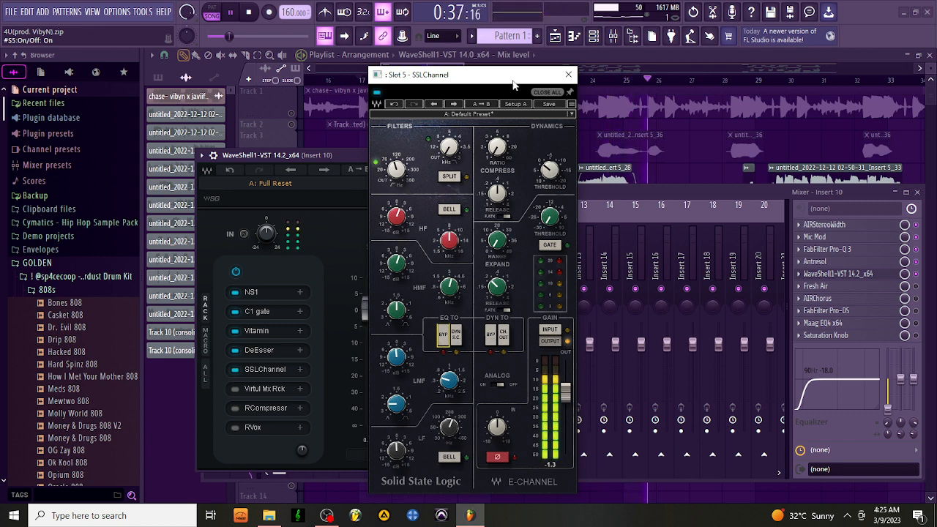
pyautogui.click(568, 74)
pyautogui.press('space')
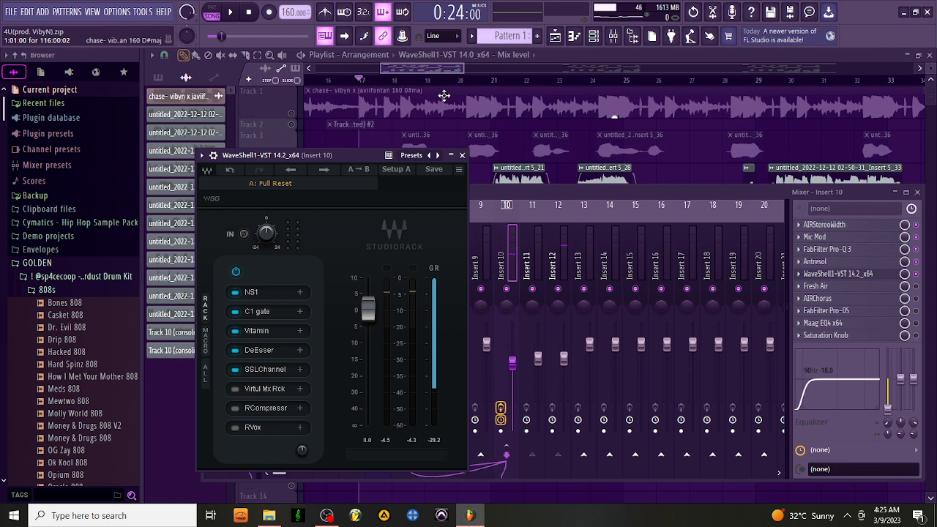
# Enable Virtual Mix Rack in the StudioRack chain and switch off its Revival, FG-Stress, Virtual Channel and Classic Tubes modules.
pyautogui.click(268, 393)
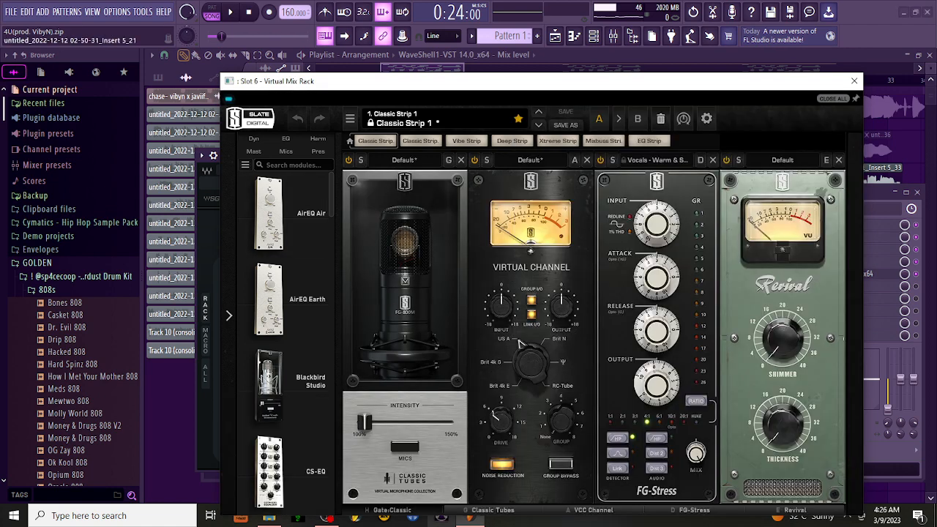
pyautogui.click(726, 161)
pyautogui.click(601, 161)
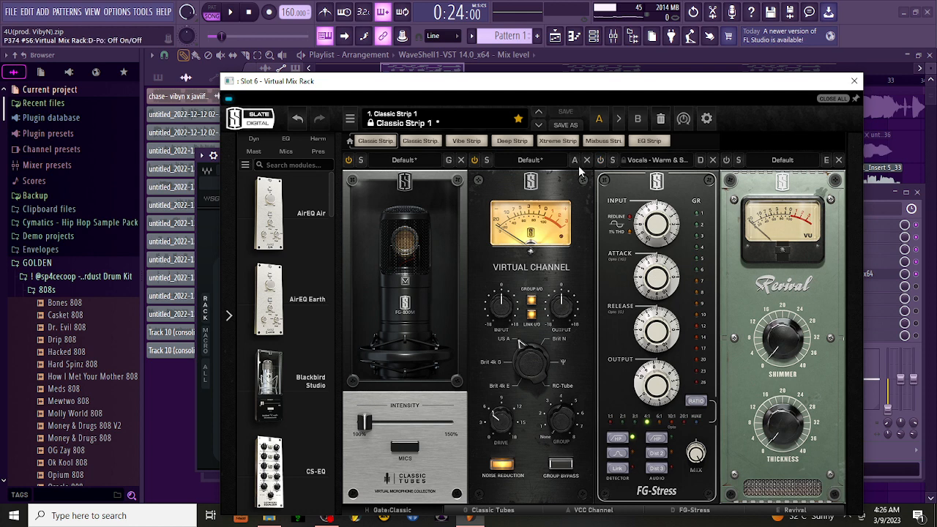
pyautogui.click(474, 161)
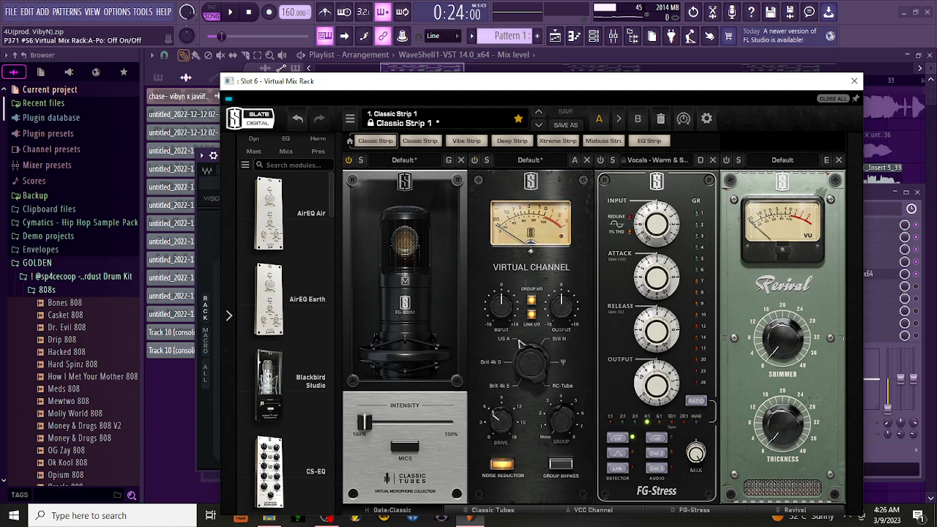
pyautogui.click(349, 161)
# Bring the Gate:Classic module into view in Virtual Mix Rack and audition the vocals through it.
pyautogui.click(386, 511)
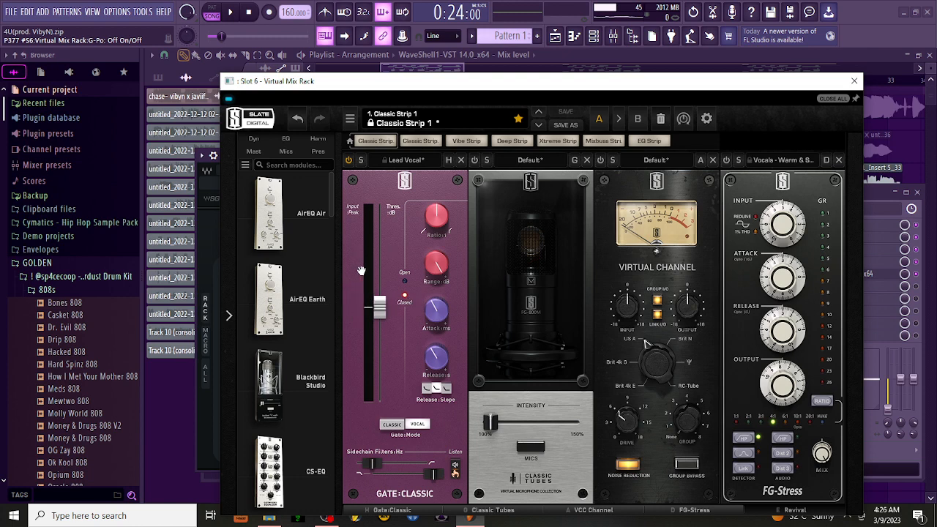
pyautogui.click(230, 13)
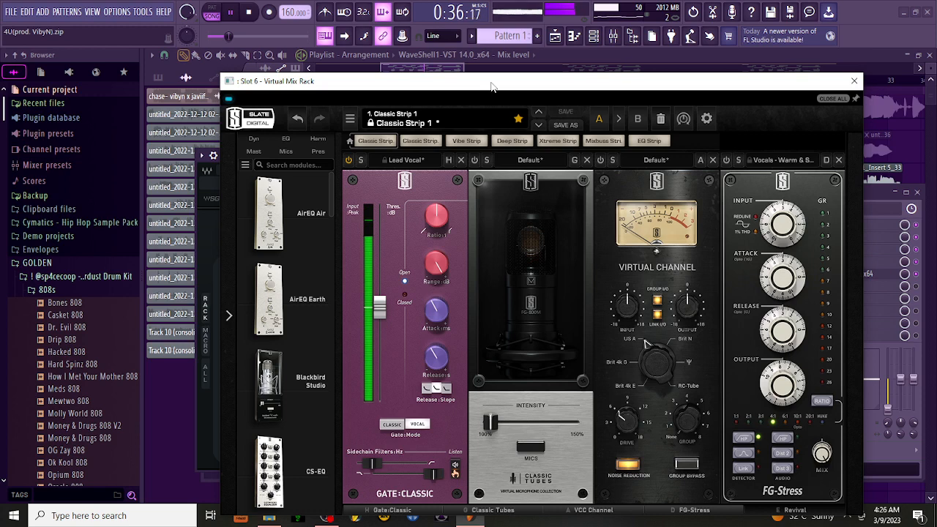
pyautogui.press('space')
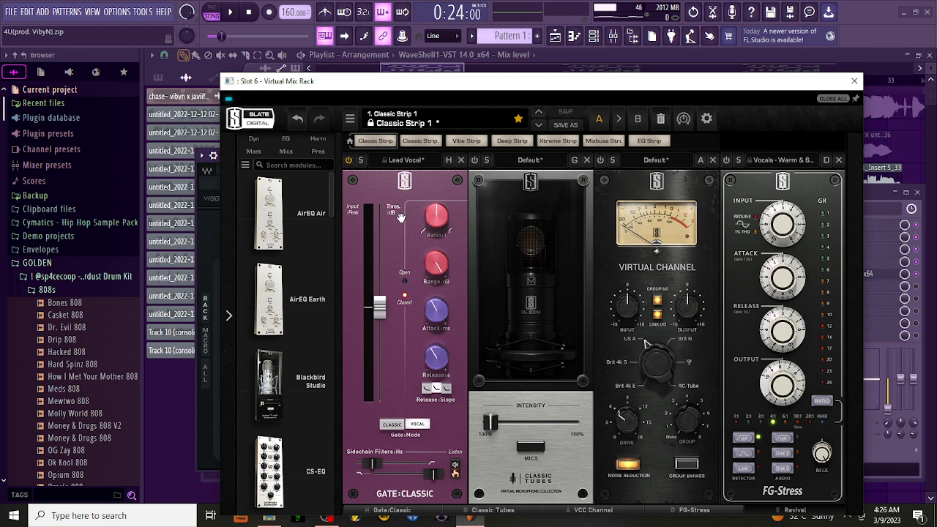
# Enable the Classic Tubes microphone module, look through its list of mic models and audition the vocals through it.
pyautogui.click(475, 160)
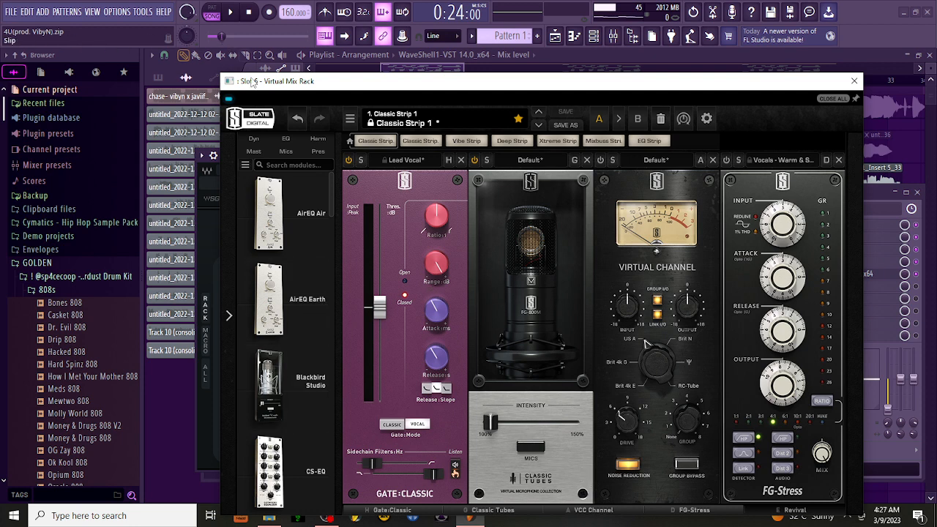
pyautogui.click(539, 449)
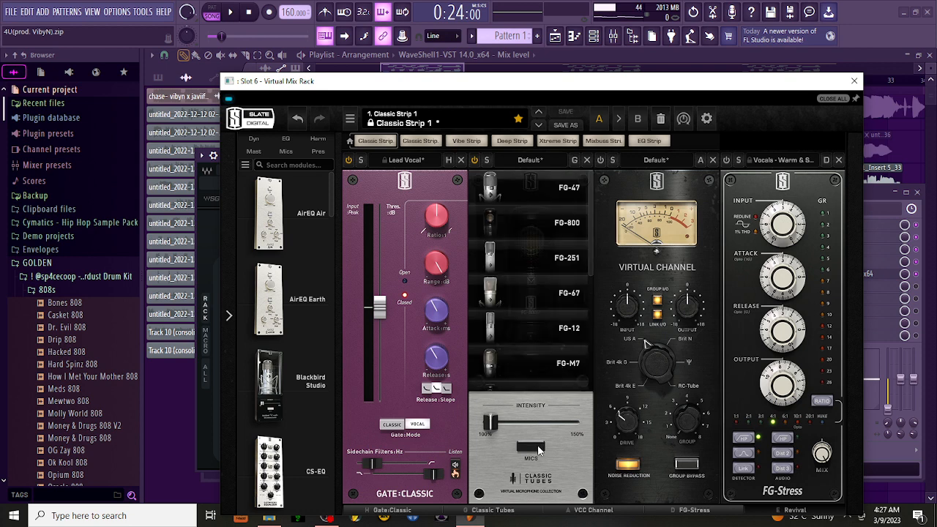
pyautogui.click(539, 449)
pyautogui.click(539, 449)
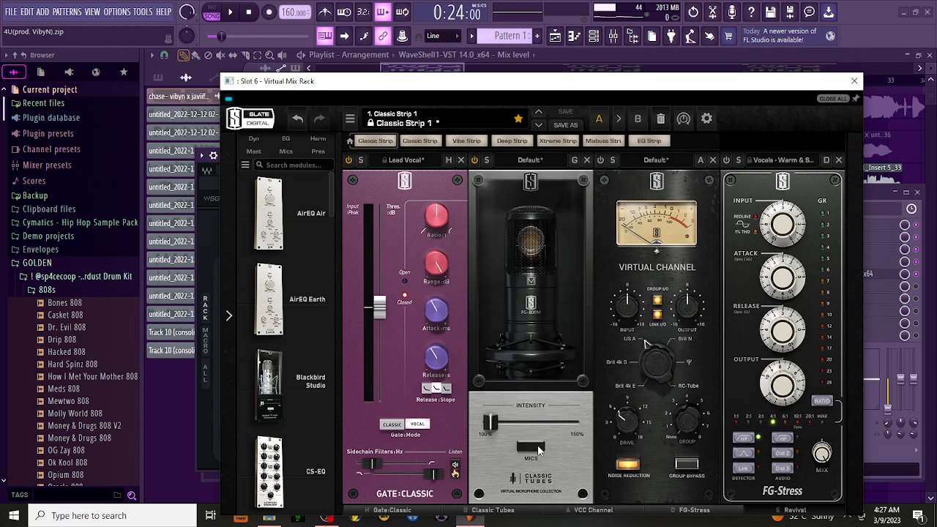
pyautogui.scroll(1, 557, 238)
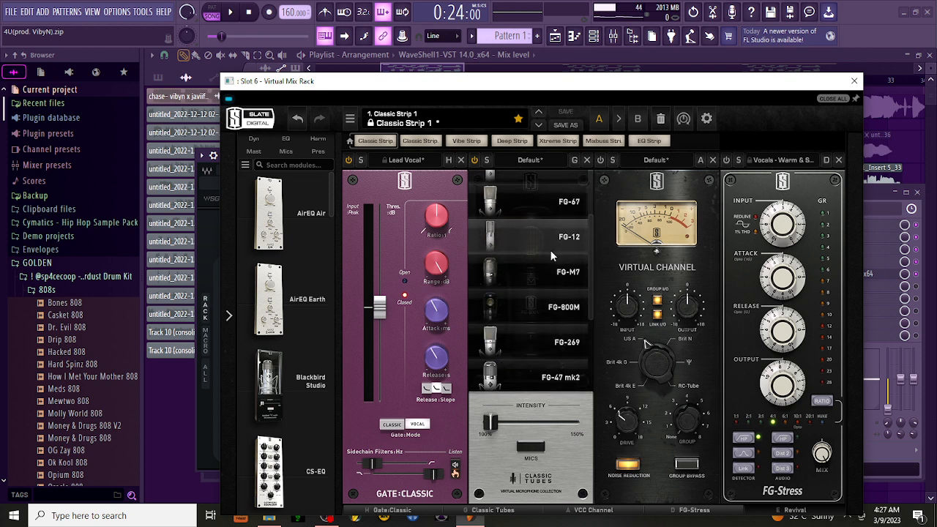
pyautogui.click(538, 442)
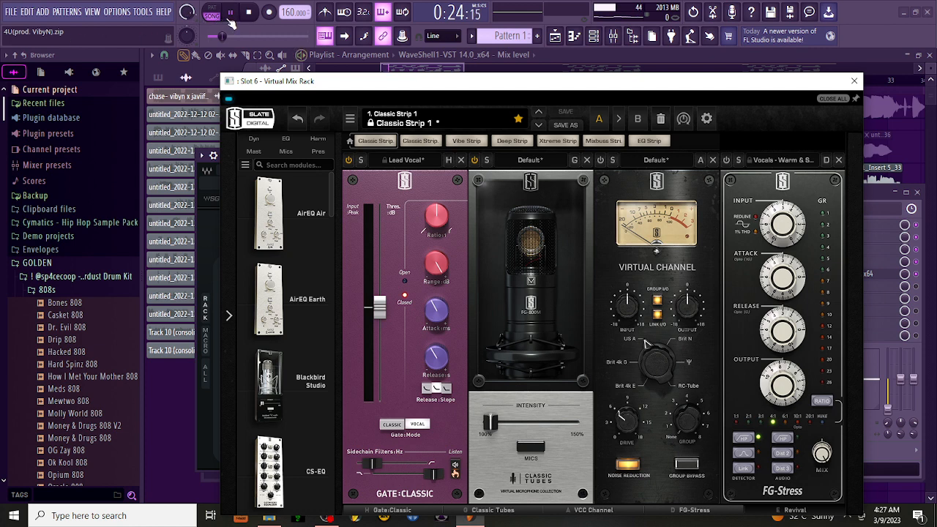
pyautogui.press('space')
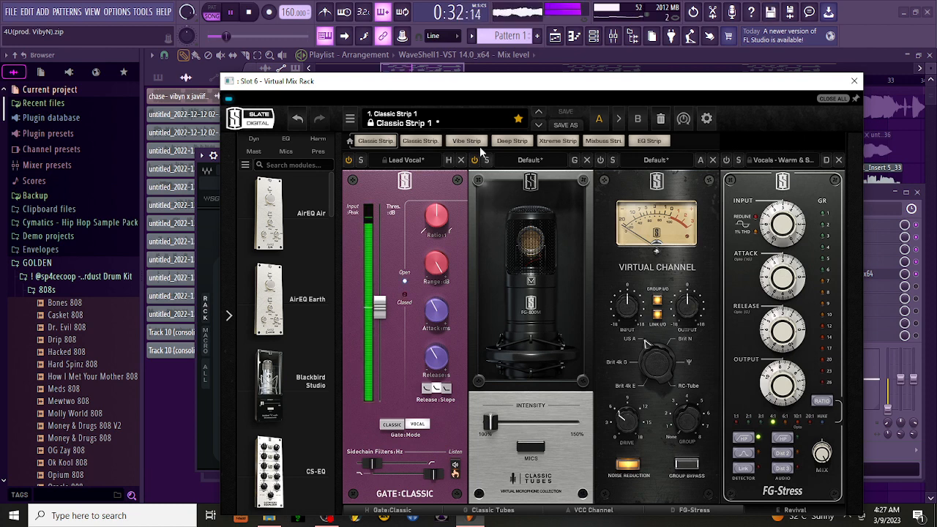
# Close Virtual Mix Rack and unmute the beat on Track 1, auditioning the vocals together with it.
pyautogui.click(448, 71)
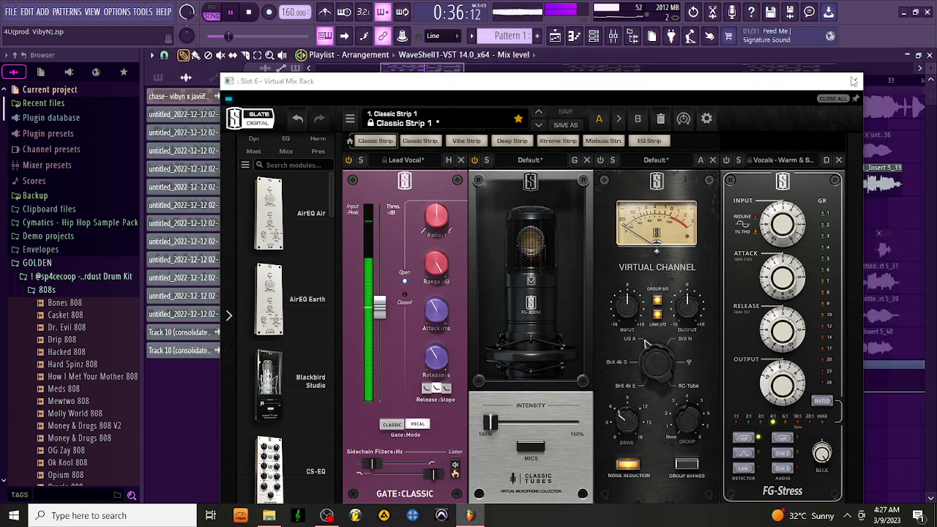
pyautogui.click(855, 81)
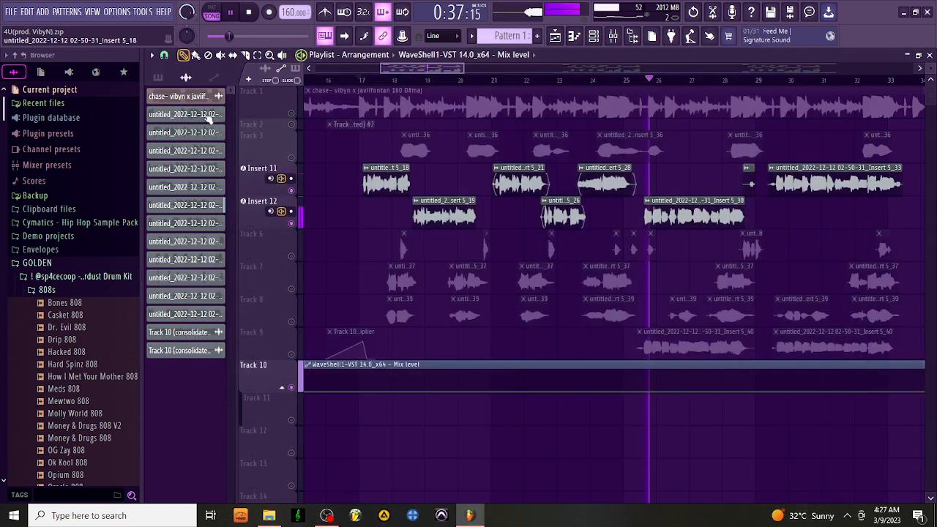
pyautogui.click(292, 115)
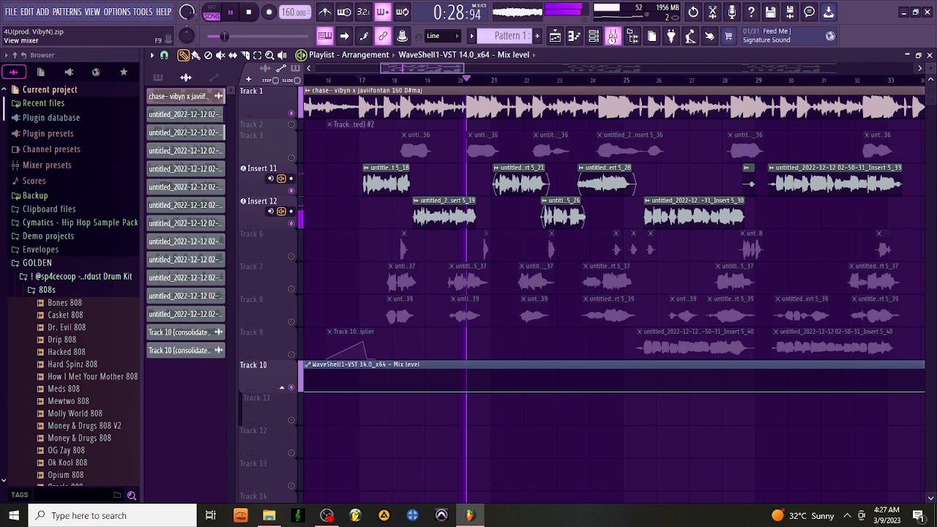
pyautogui.press('space')
# Reopen Virtual Mix Rack from the StudioRack on Insert 10 and enable its Virtual Channel module.
pyautogui.click(614, 37)
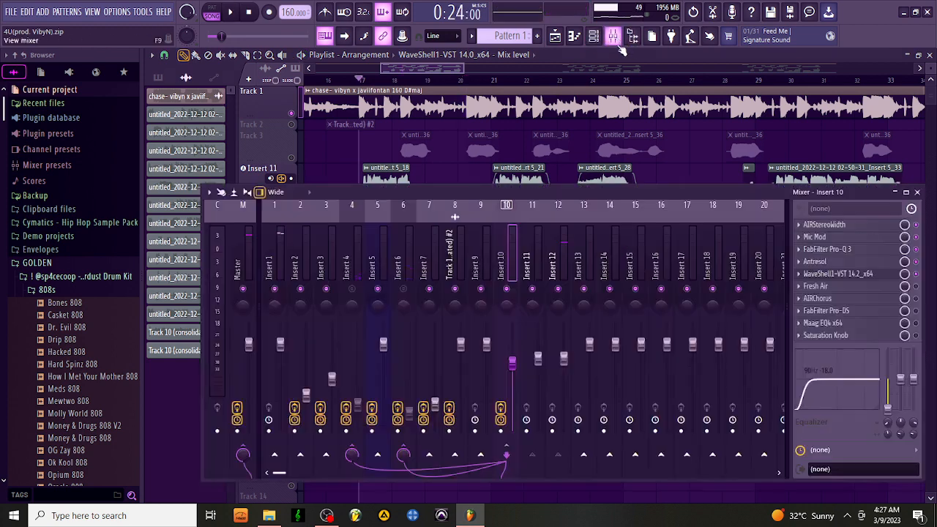
pyautogui.click(852, 275)
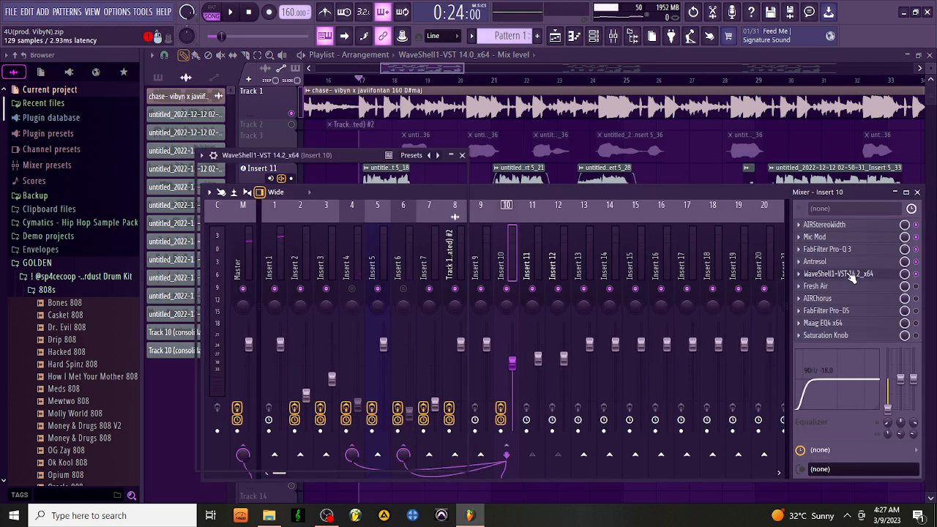
pyautogui.click(257, 395)
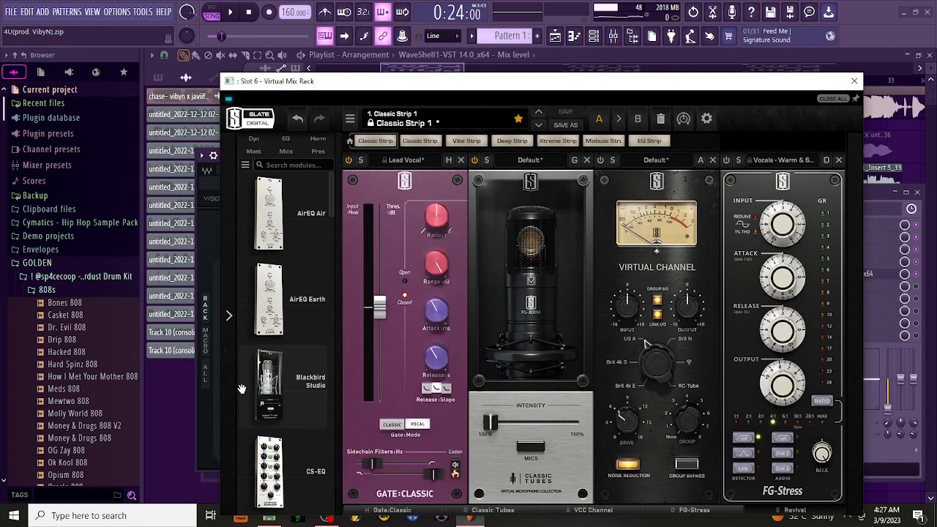
pyautogui.click(600, 161)
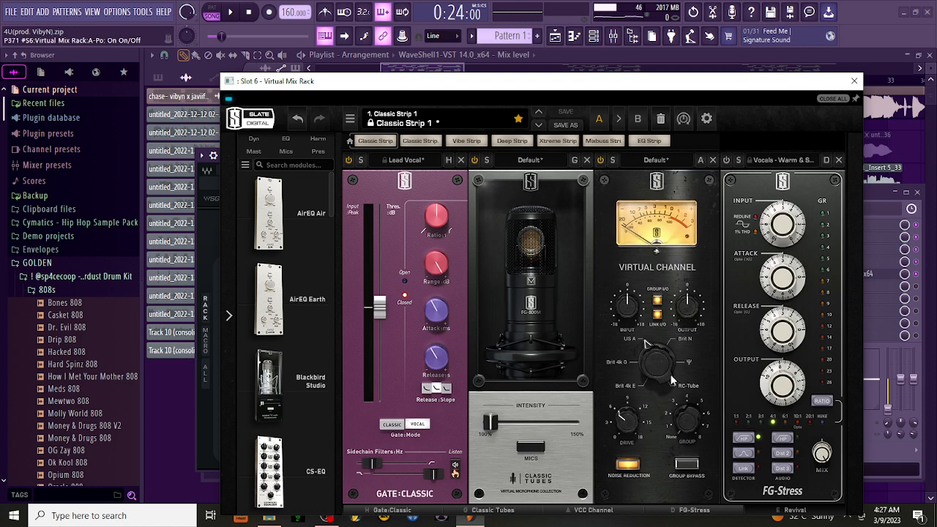
# Enable the FG-Stress module, auditioning the vocals with the beat before and after, and close Virtual Mix Rack.
pyautogui.click(782, 513)
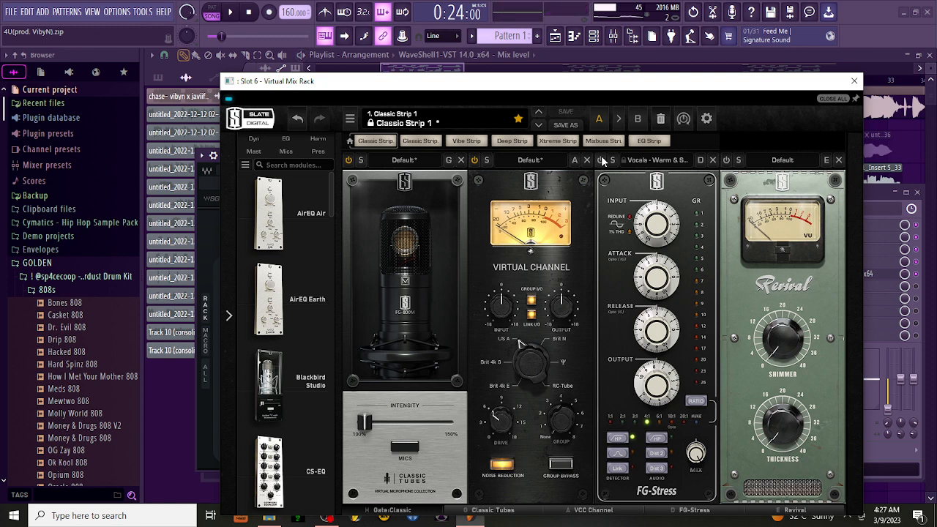
pyautogui.press('space')
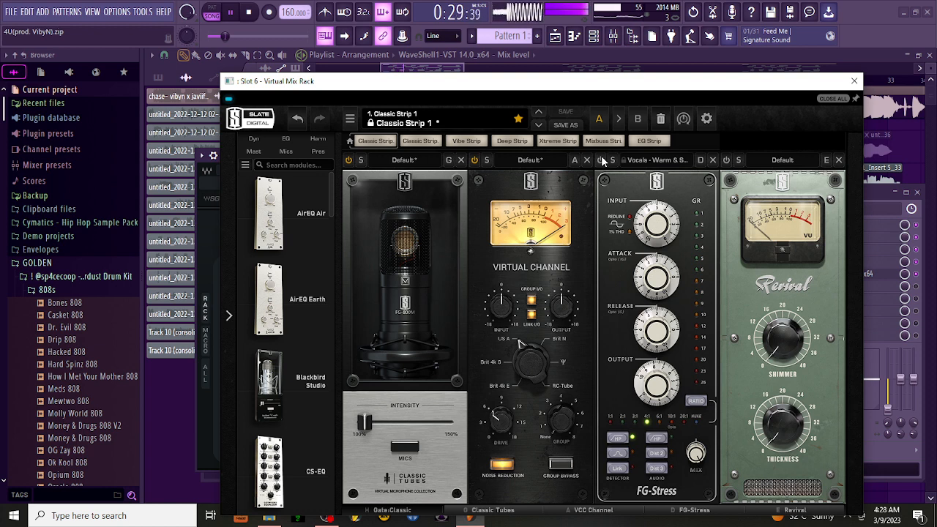
pyautogui.press('space')
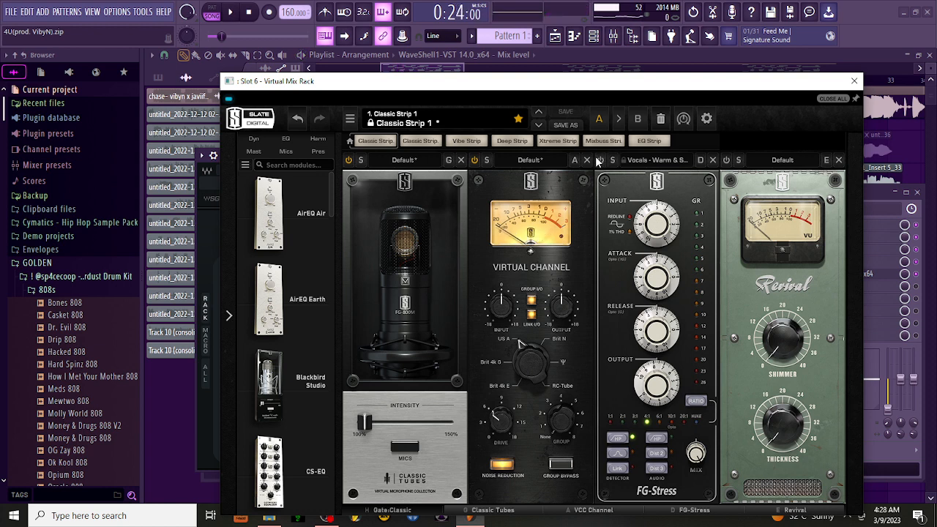
pyautogui.press('space')
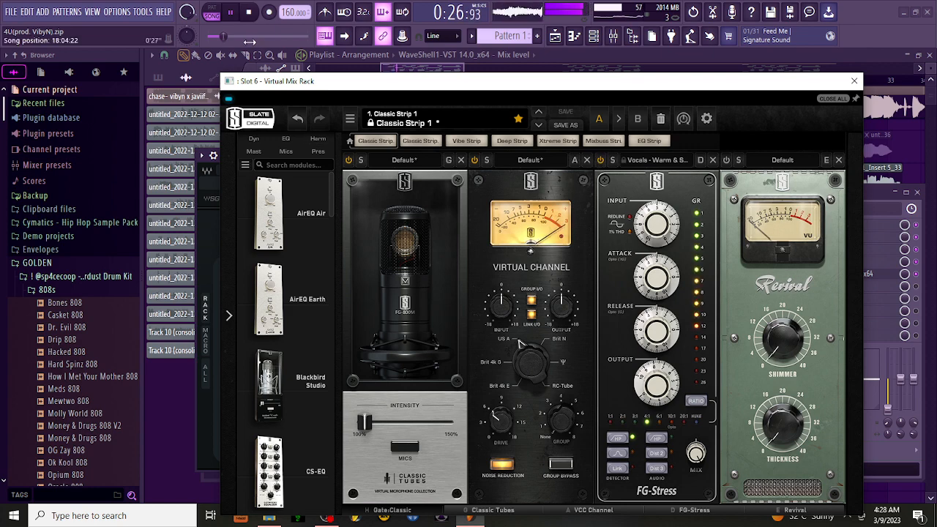
pyautogui.click(853, 81)
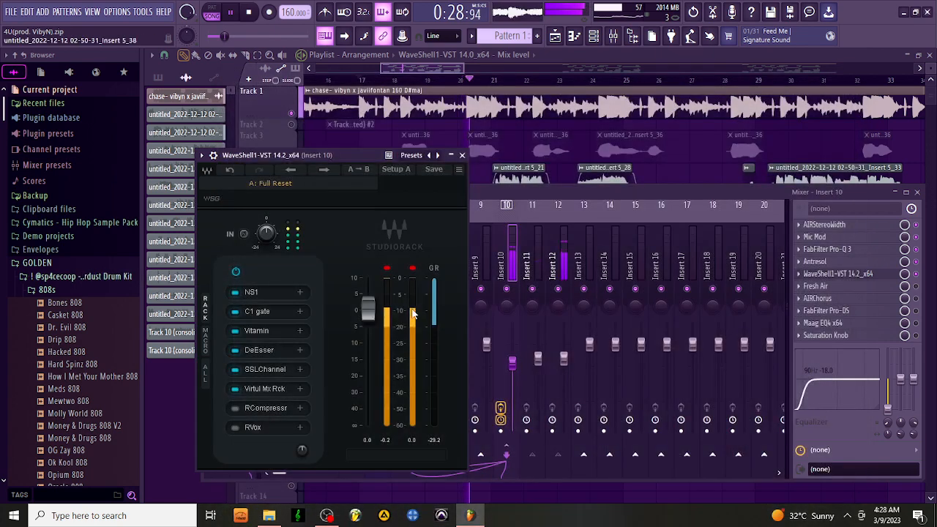
# Mute the beat on Insert 1 while the vocals play and bring Insert 10's StudioRack back into view.
pyautogui.moveTo(345, 155); pyautogui.dragTo(596, 116)
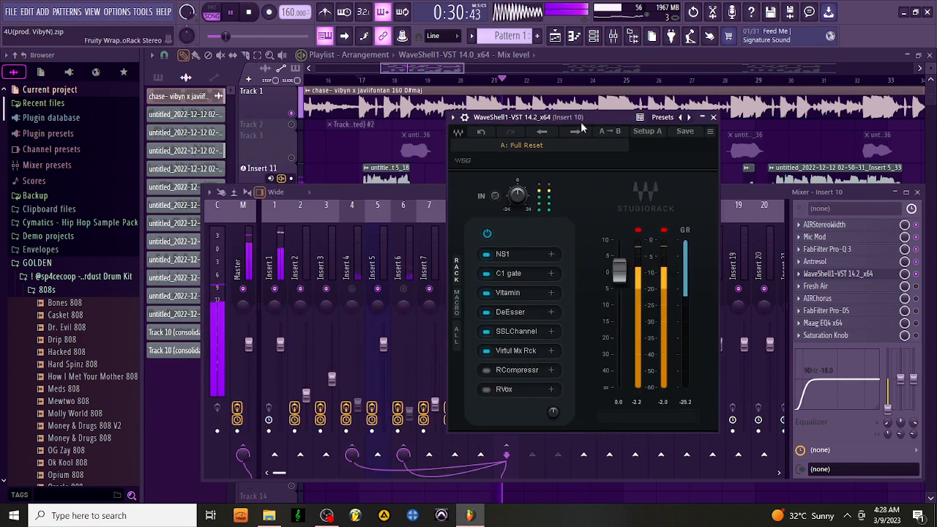
pyautogui.click(282, 294)
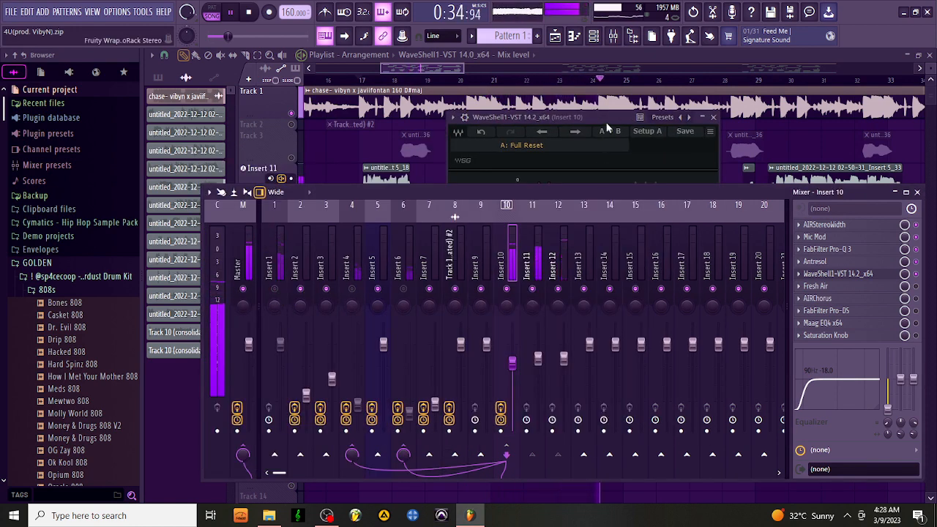
pyautogui.click(871, 273)
pyautogui.click(871, 274)
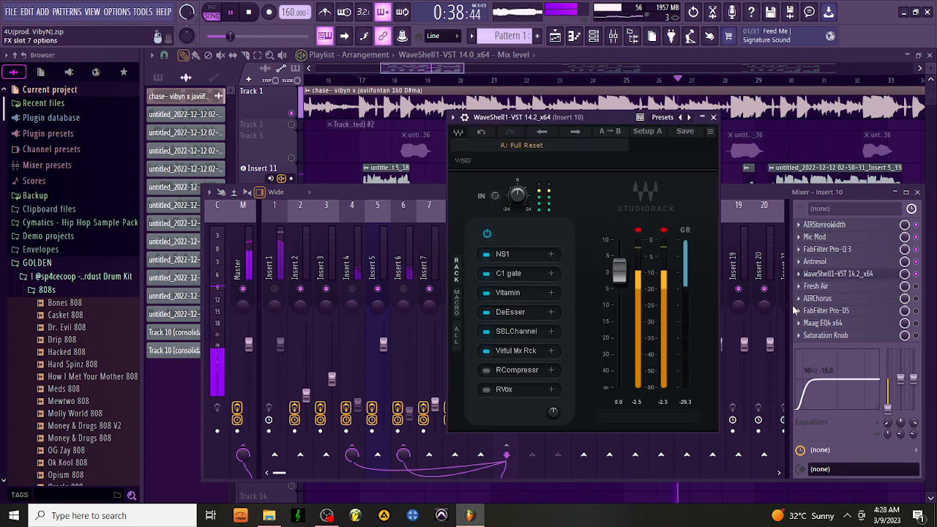
# Open Virtual Mix Rack from StudioRack, stop playback, enable the Revival module and close the rack.
pyautogui.click(524, 354)
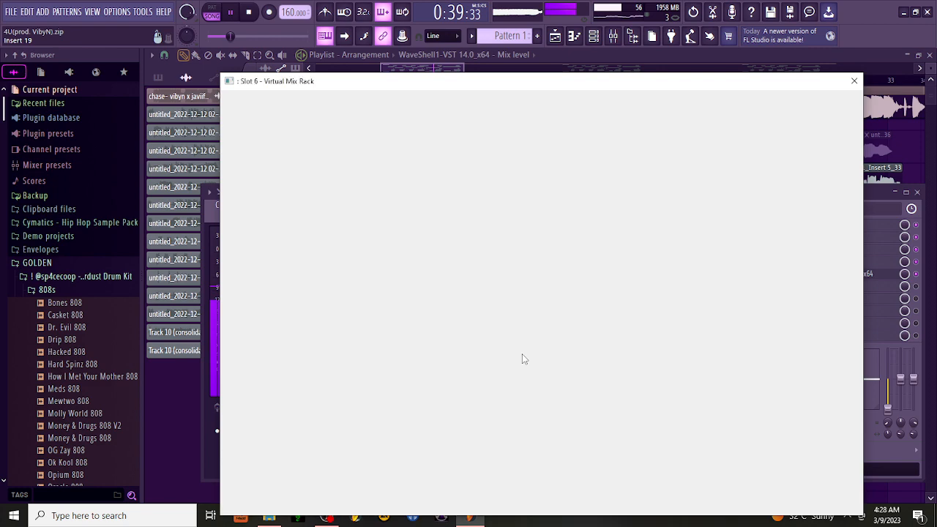
pyautogui.press('space')
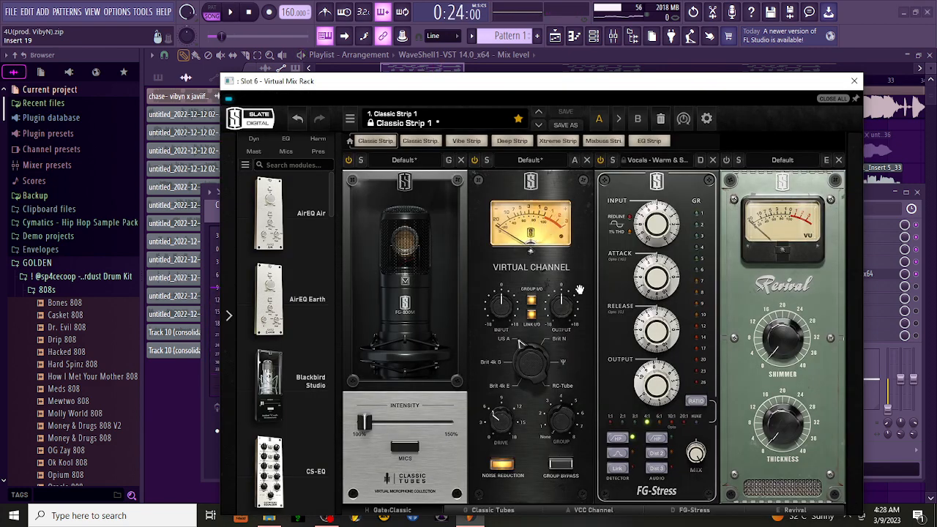
pyautogui.click(725, 161)
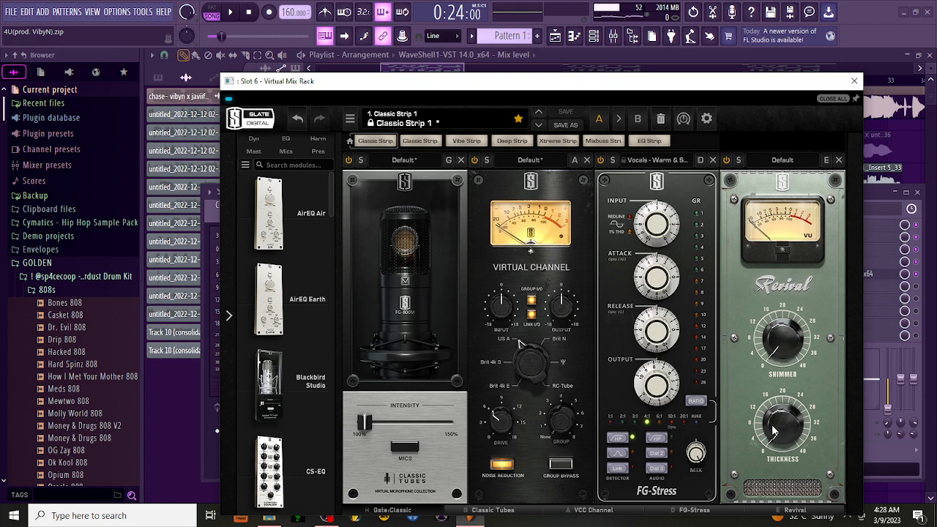
pyautogui.moveTo(780, 436)
pyautogui.click(853, 80)
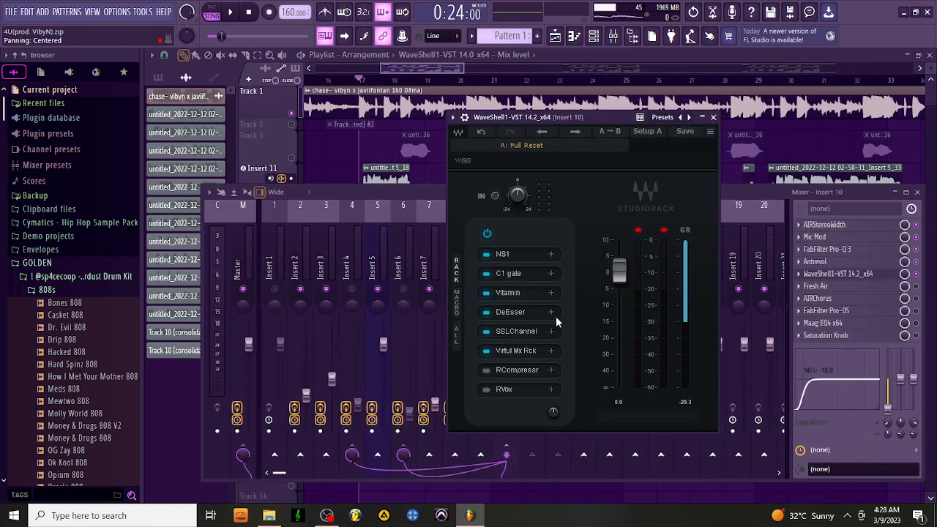
# Open and enable RCompressor in StudioRack, audition the vocals through it and close it.
pyautogui.click(526, 372)
pyautogui.click(235, 20)
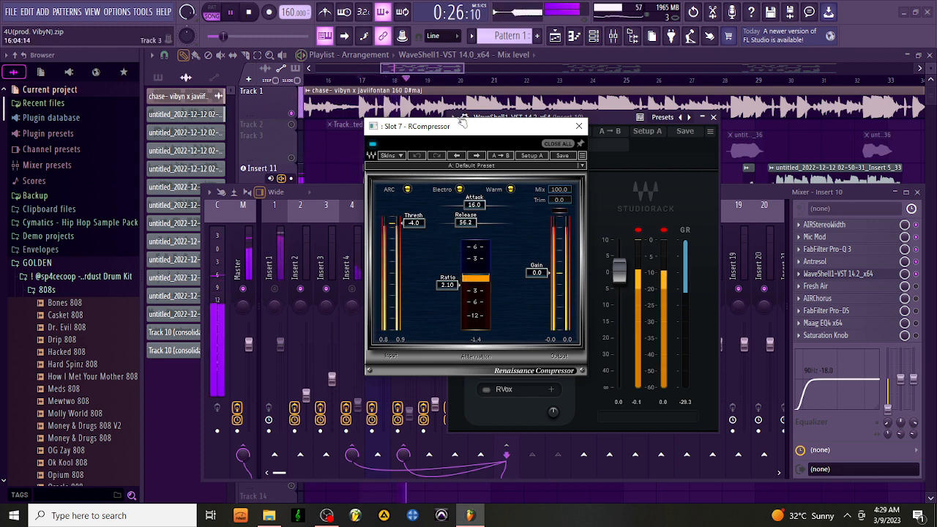
pyautogui.click(373, 145)
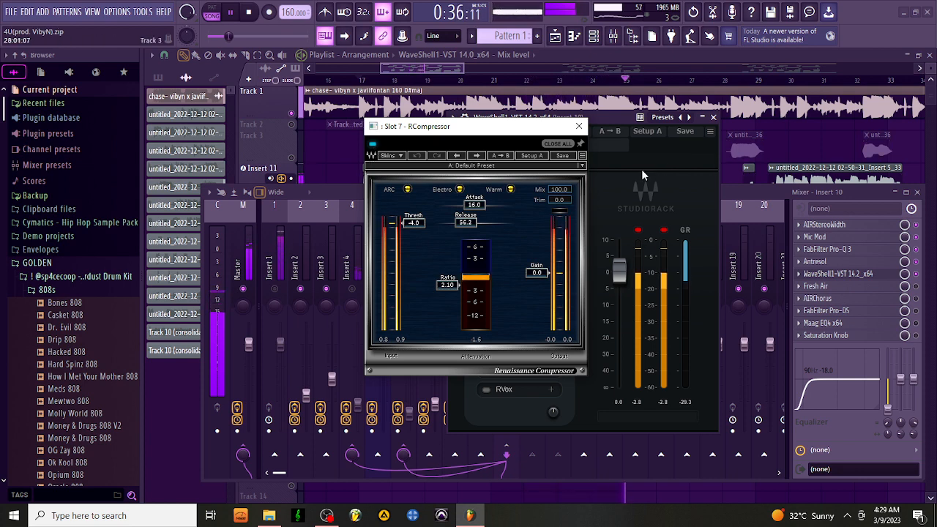
pyautogui.click(579, 128)
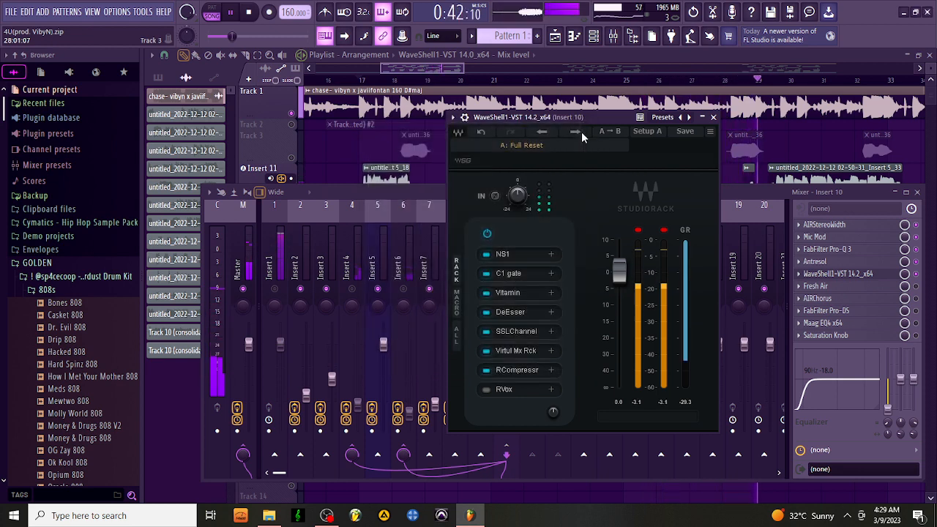
pyautogui.press('space')
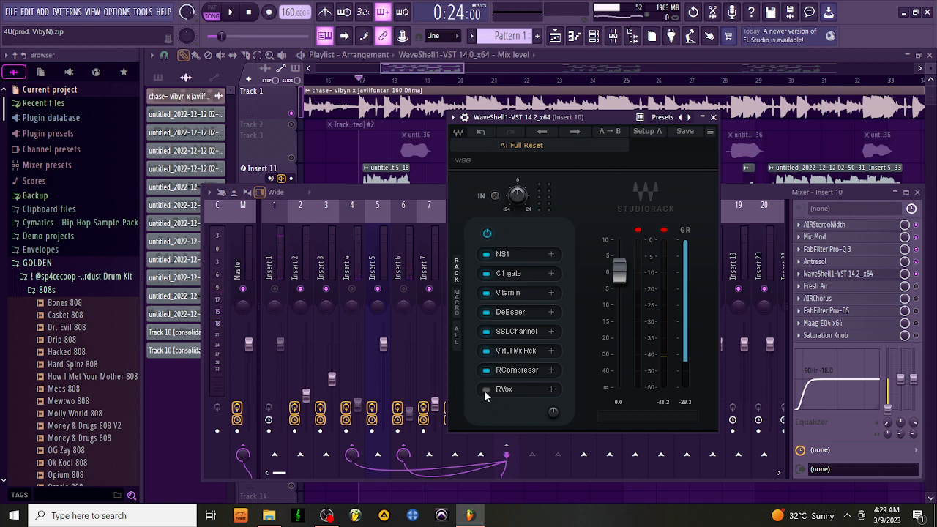
# Open and enable RVox in StudioRack, audition the vocals through it and close its window.
pyautogui.click(505, 389)
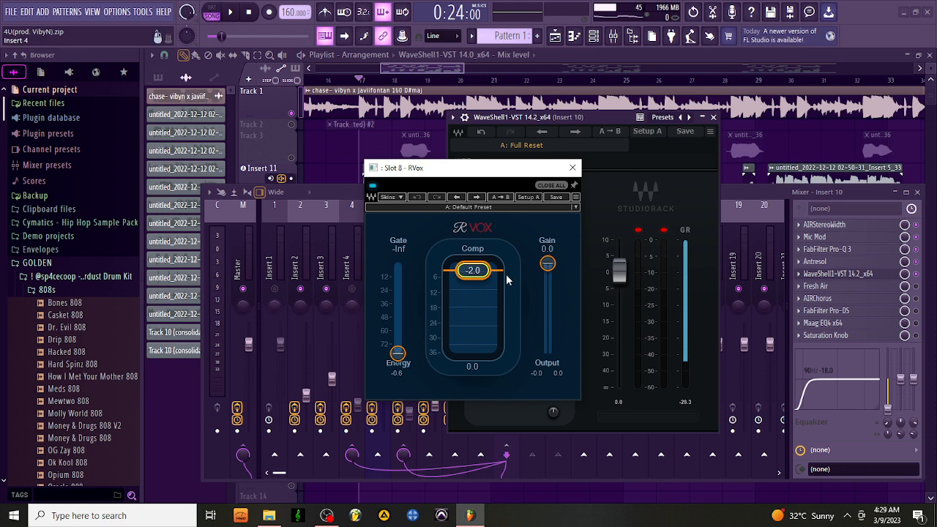
pyautogui.click(236, 11)
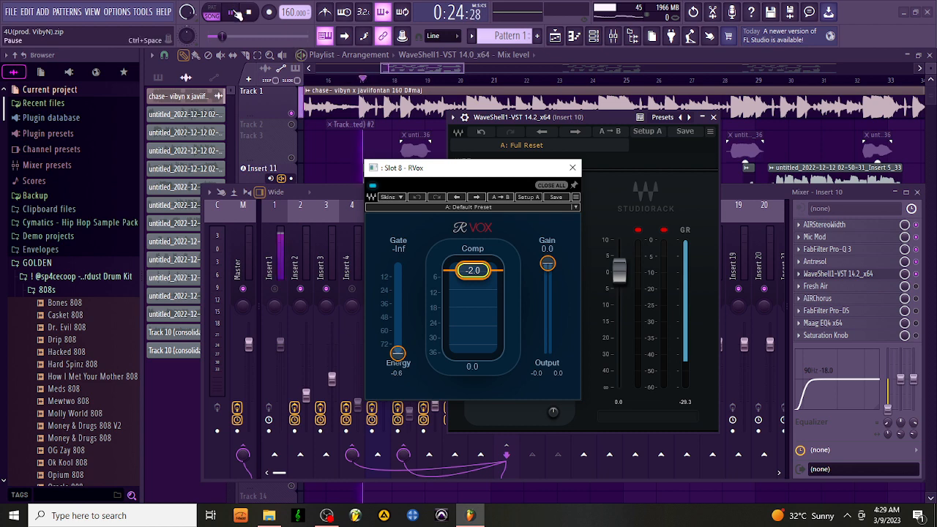
pyautogui.click(573, 169)
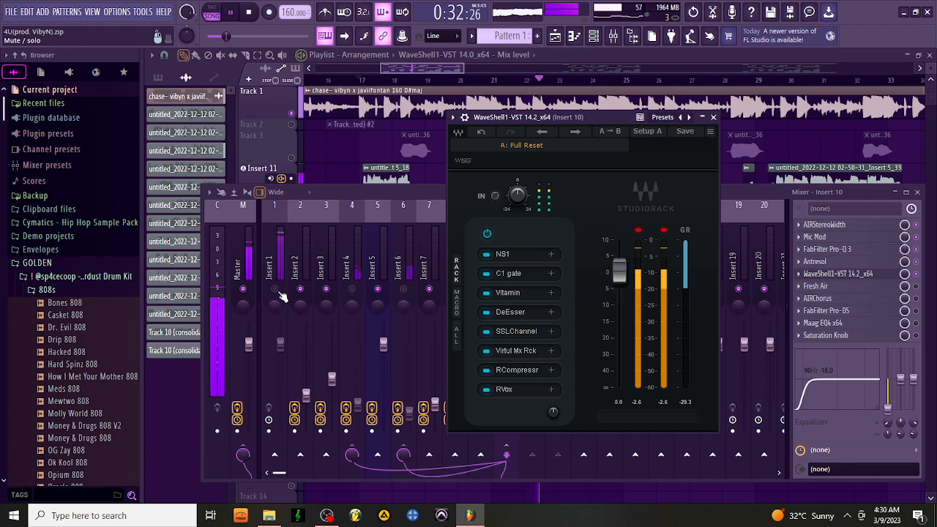
# Unmute the beat on Insert 1 to audition it with the StudioRack-processed vocals, mute it again and stop playback.
pyautogui.click(282, 296)
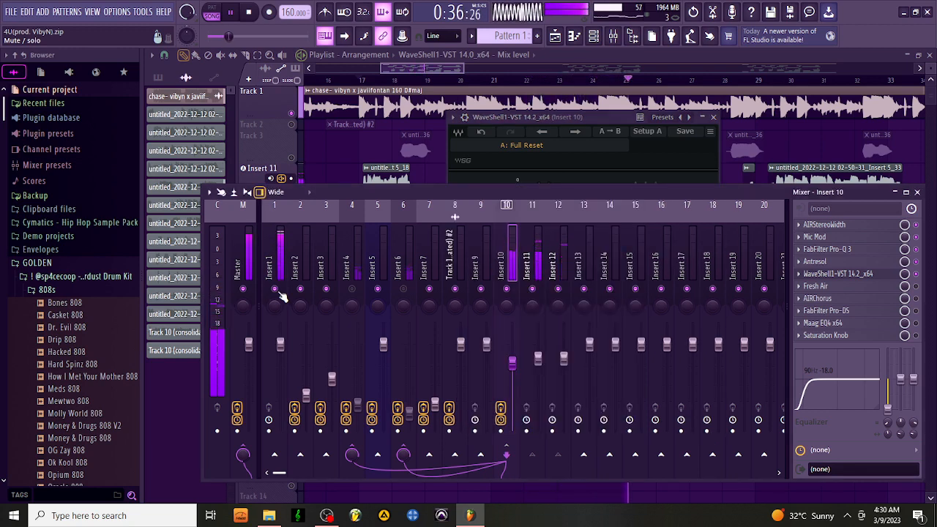
pyautogui.click(282, 297)
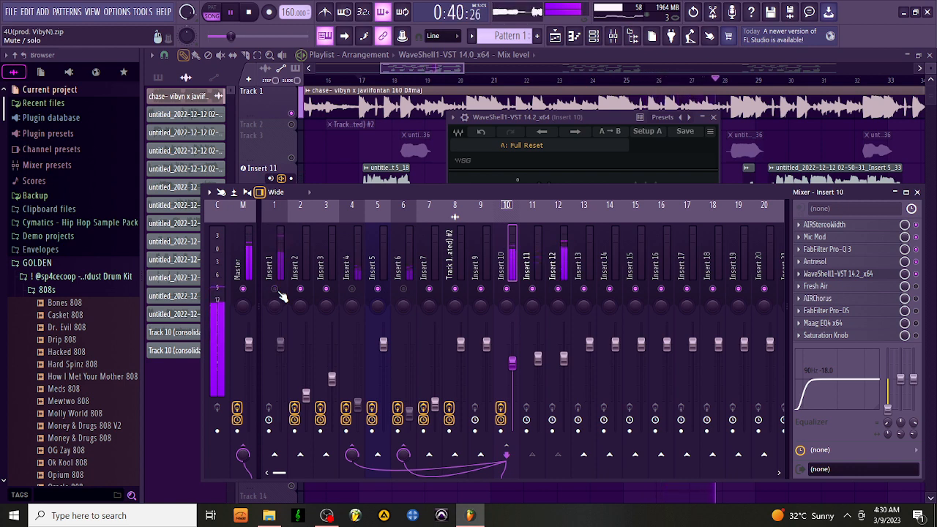
pyautogui.press('space')
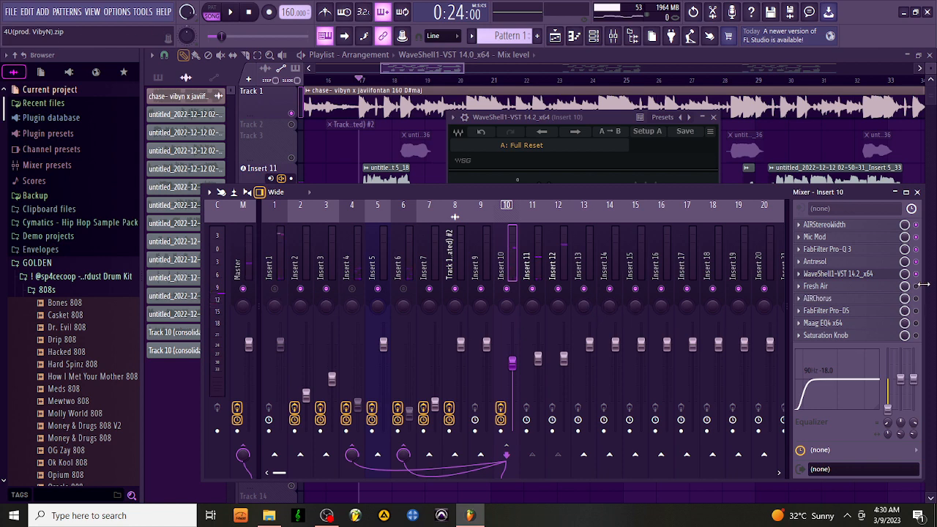
# Enable and open Fresh Air on Insert 10, audition the vocals through it and close it.
pyautogui.click(890, 288)
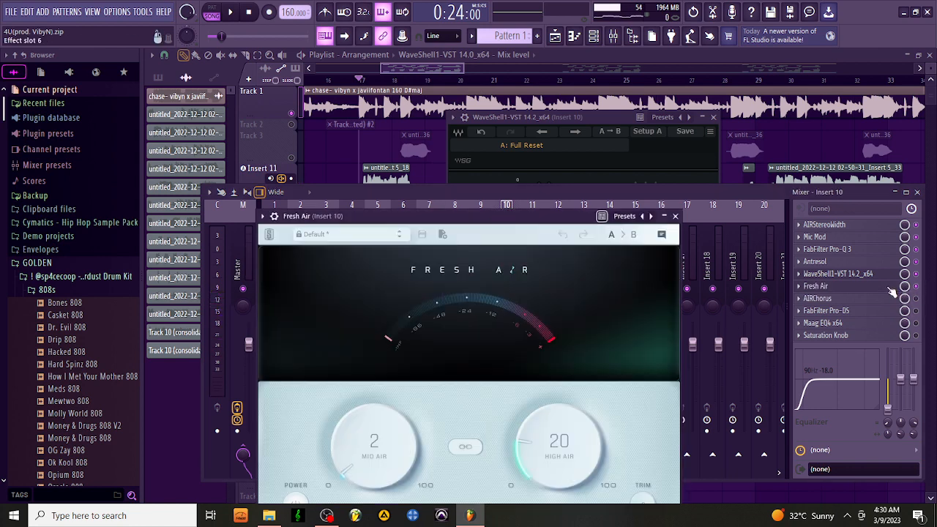
pyautogui.moveTo(538, 219); pyautogui.dragTo(534, 180)
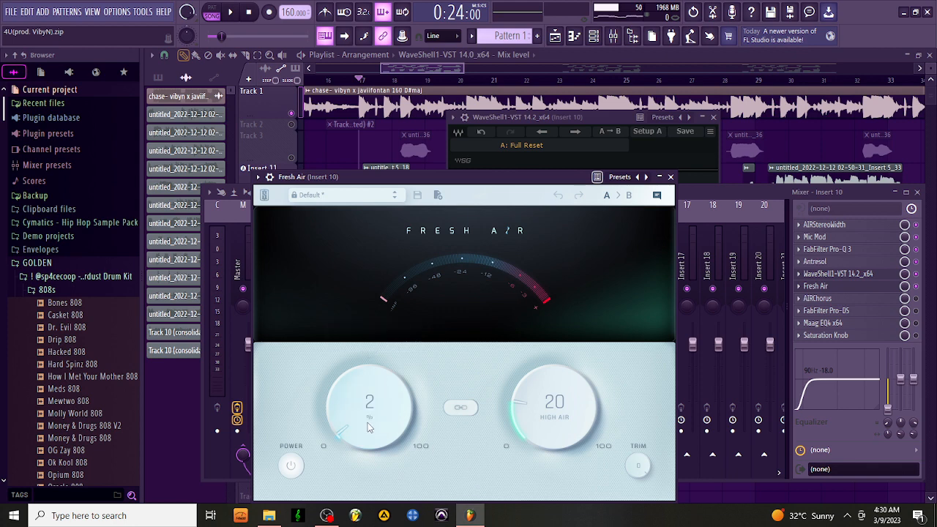
pyautogui.click(231, 14)
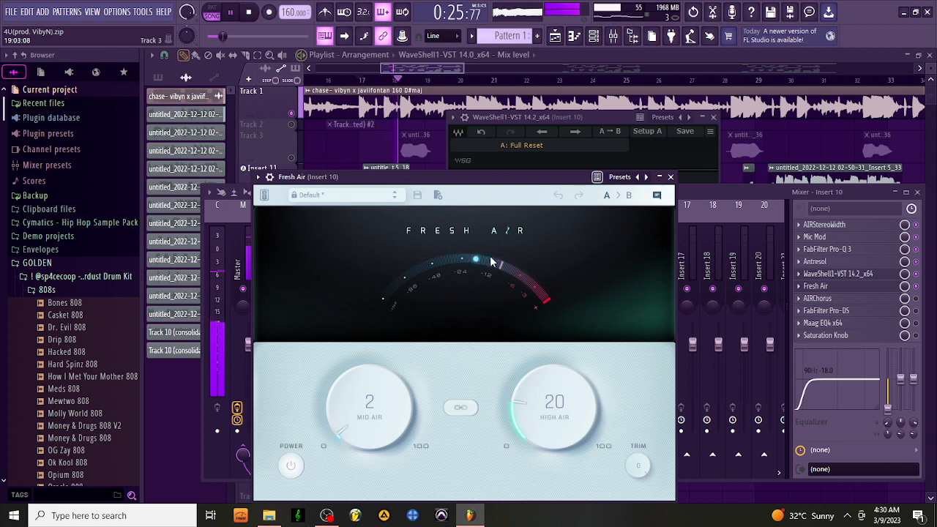
pyautogui.click(671, 177)
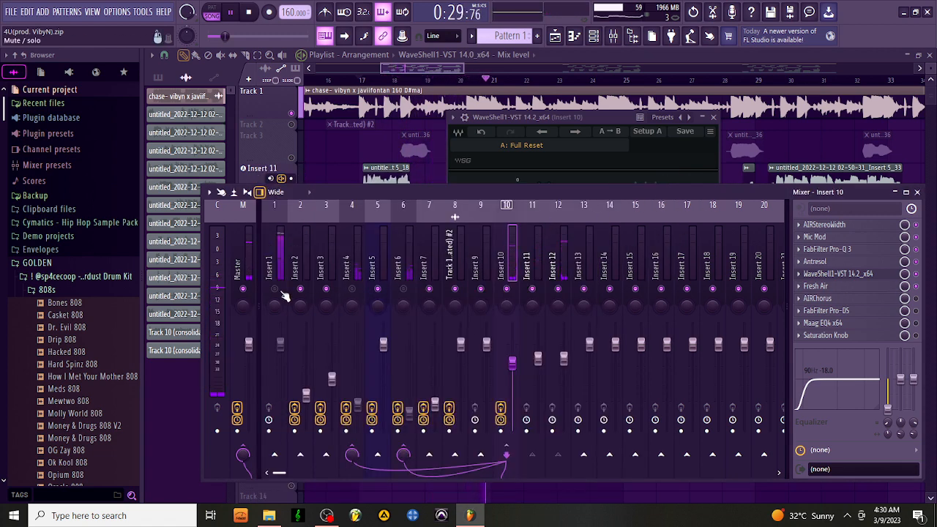
# Audition the Fresh Air vocals with the Insert 1 beat briefly unmuted, mute the beat again and stop playback.
pyautogui.click(282, 291)
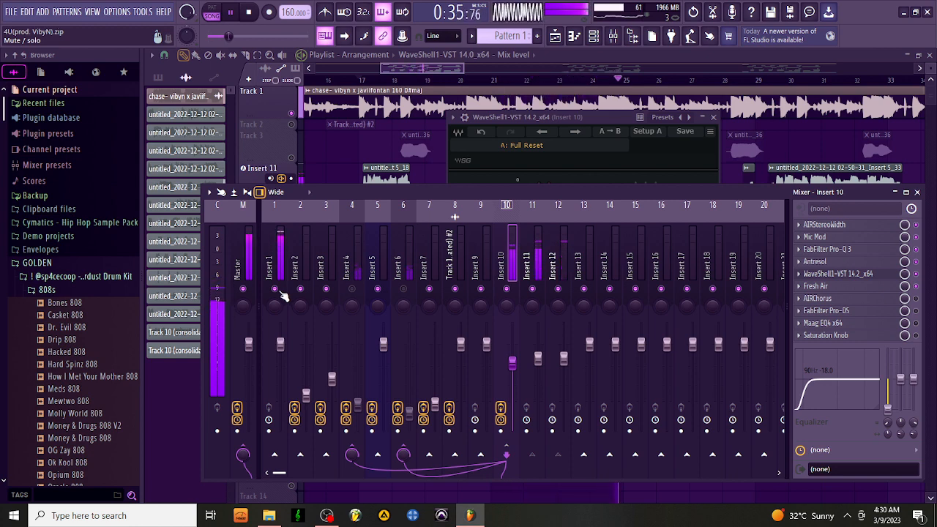
pyautogui.click(282, 291)
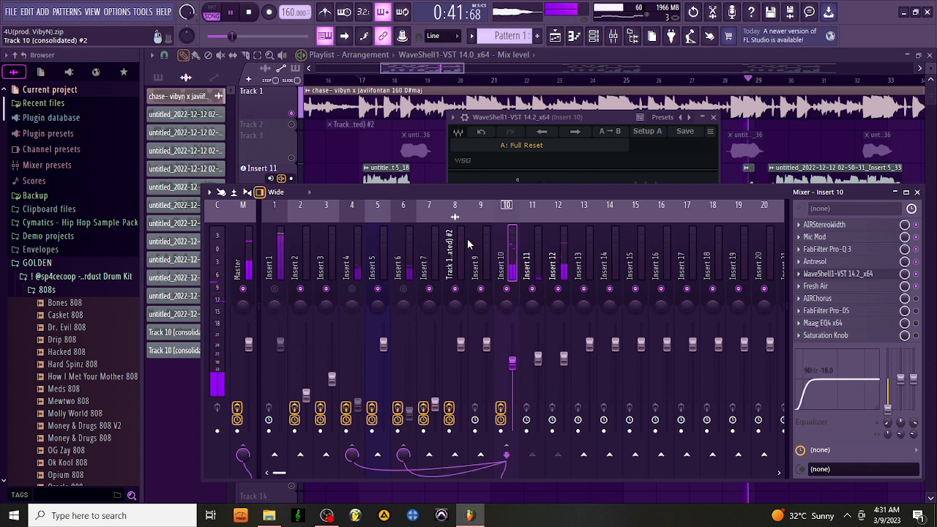
pyautogui.press('space')
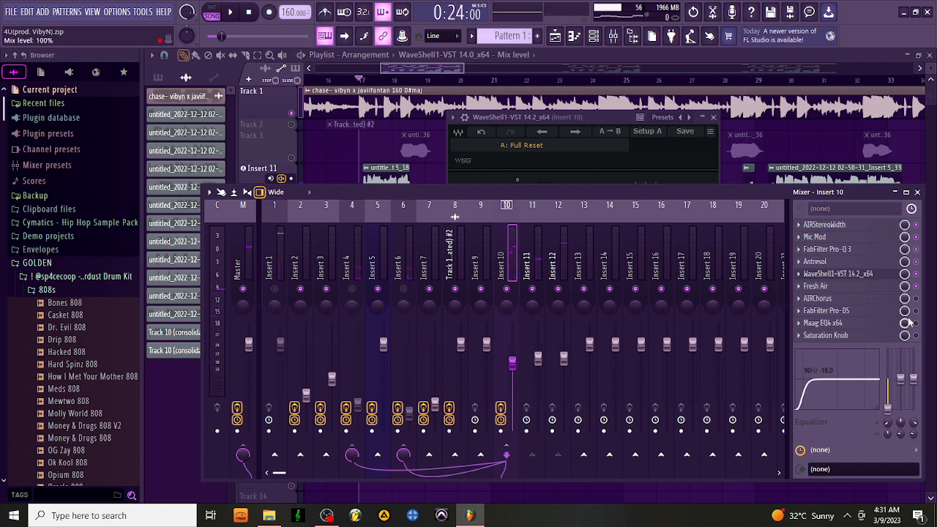
# Enable and open AIRChorus on Insert 10, audition the vocals through it, close it and stop playback.
pyautogui.click(846, 305)
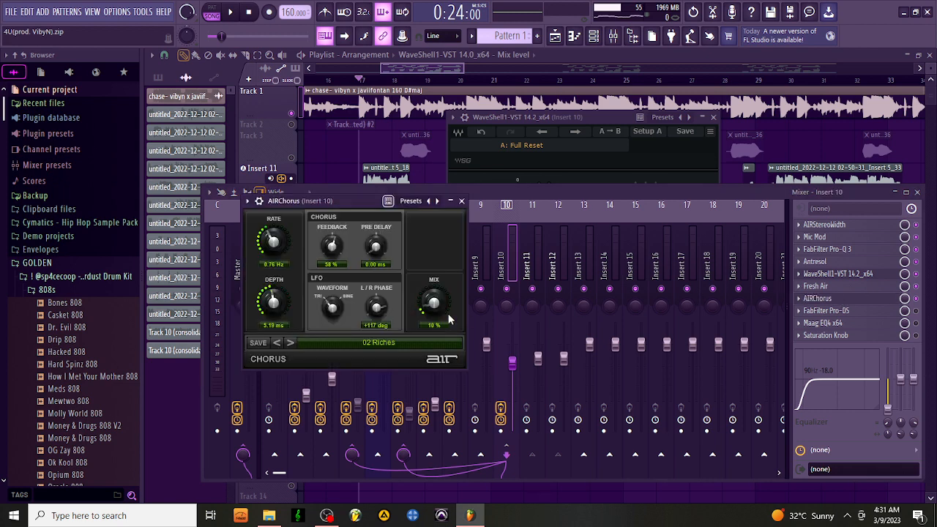
pyautogui.moveTo(333, 229); pyautogui.dragTo(475, 240)
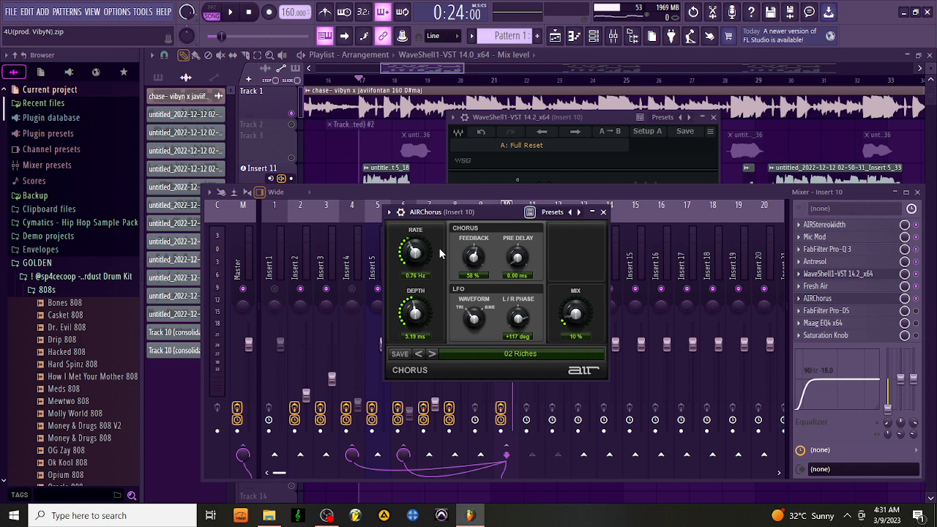
pyautogui.press('space')
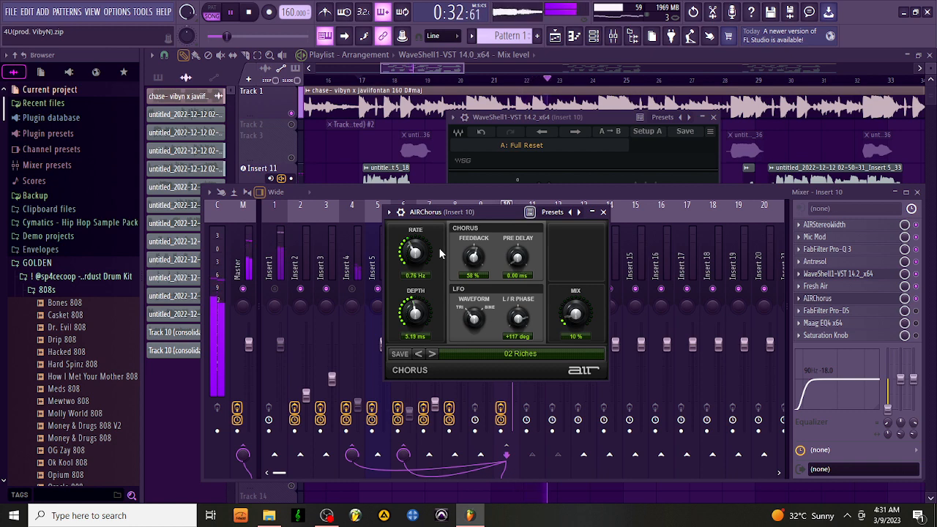
pyautogui.click(603, 212)
pyautogui.press('space')
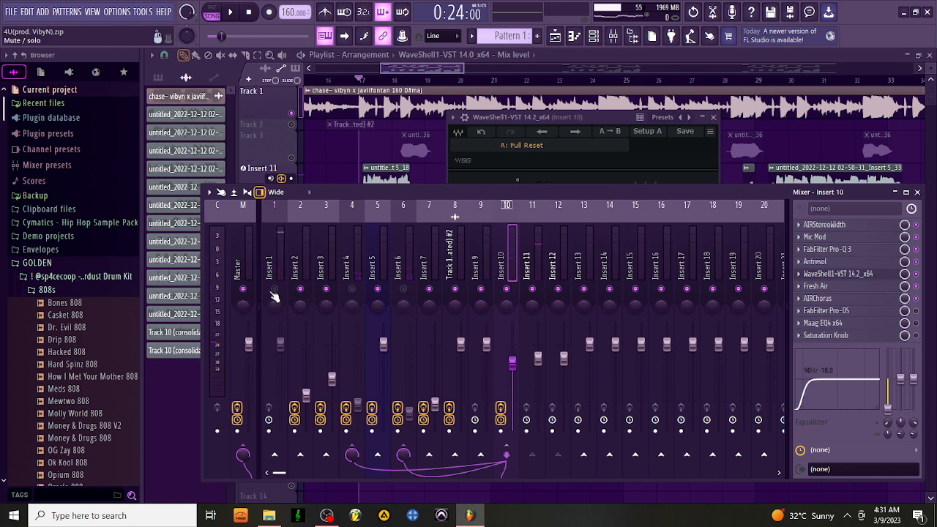
# Unmute the beat on Insert 1 and audition it together with the chorused vocals.
pyautogui.click(274, 290)
pyautogui.press('space')
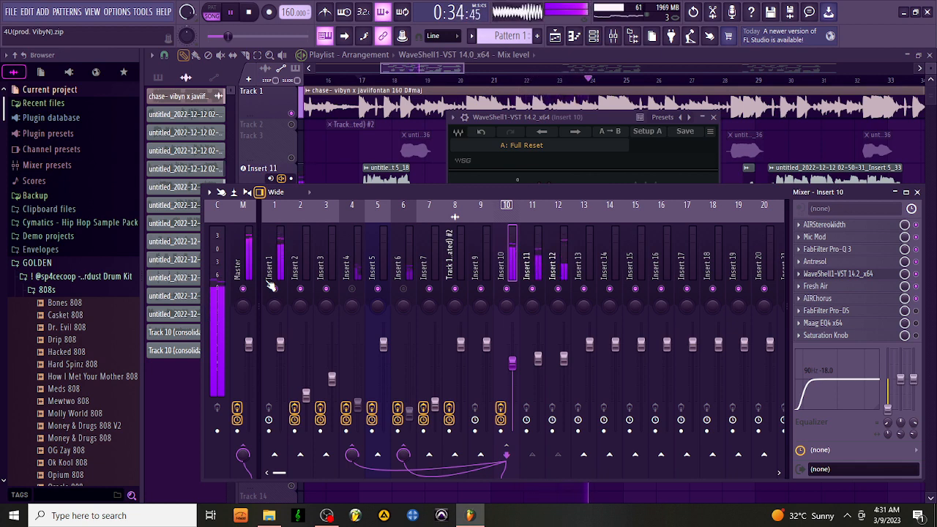
pyautogui.press('space')
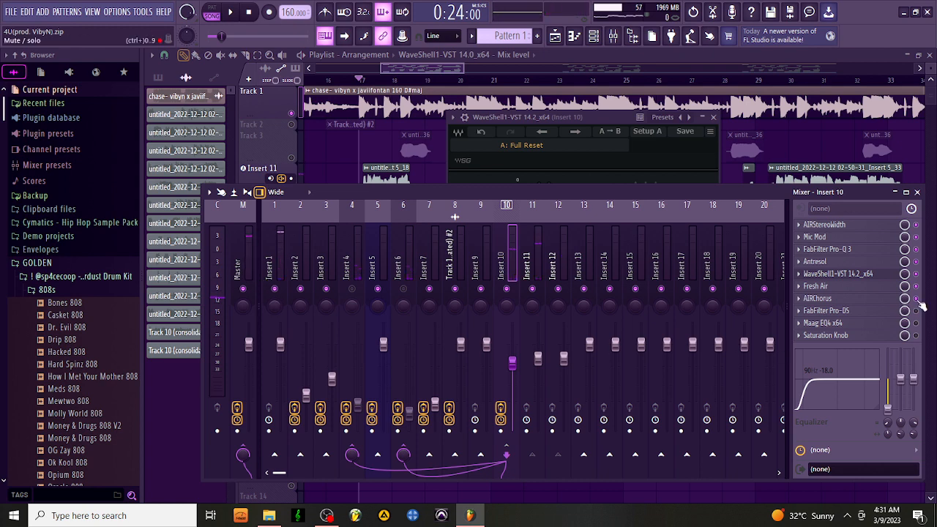
# Enable and open FabFilter Pro-DS on Insert 10, audition its de-essing on the vocals and close it.
pyautogui.click(869, 313)
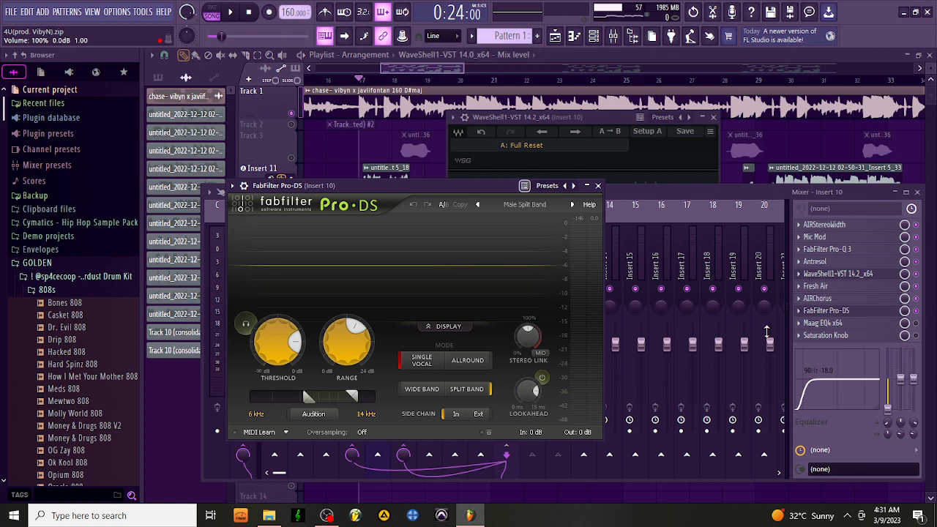
pyautogui.moveTo(341, 183); pyautogui.dragTo(420, 192)
pyautogui.click(857, 311)
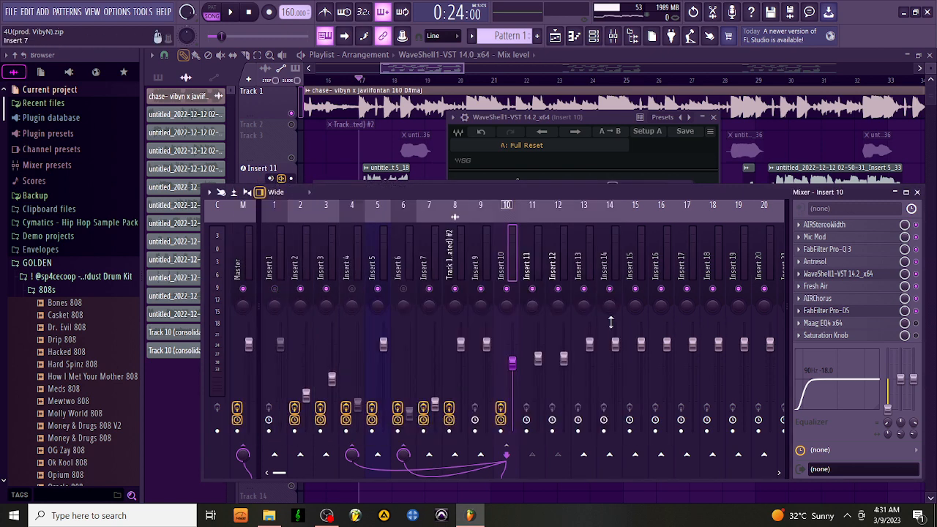
pyautogui.click(868, 315)
pyautogui.press('space')
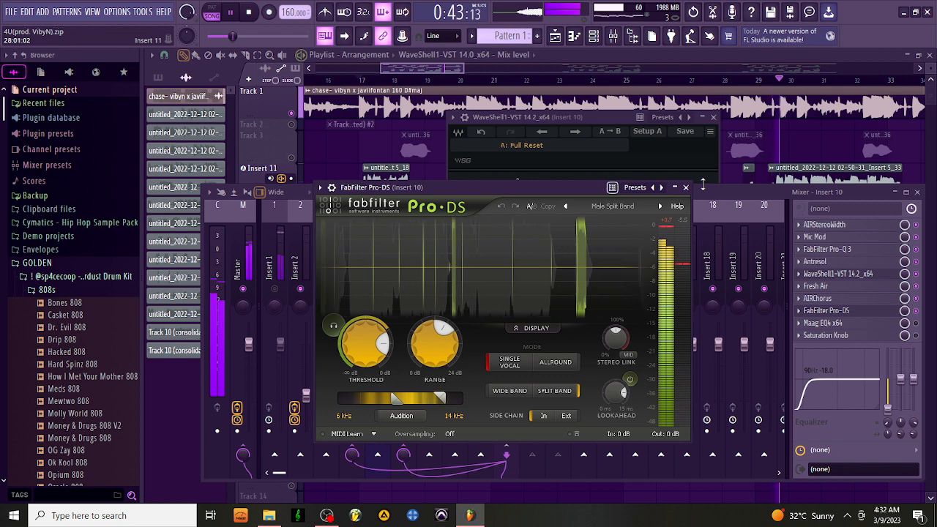
pyautogui.press('space')
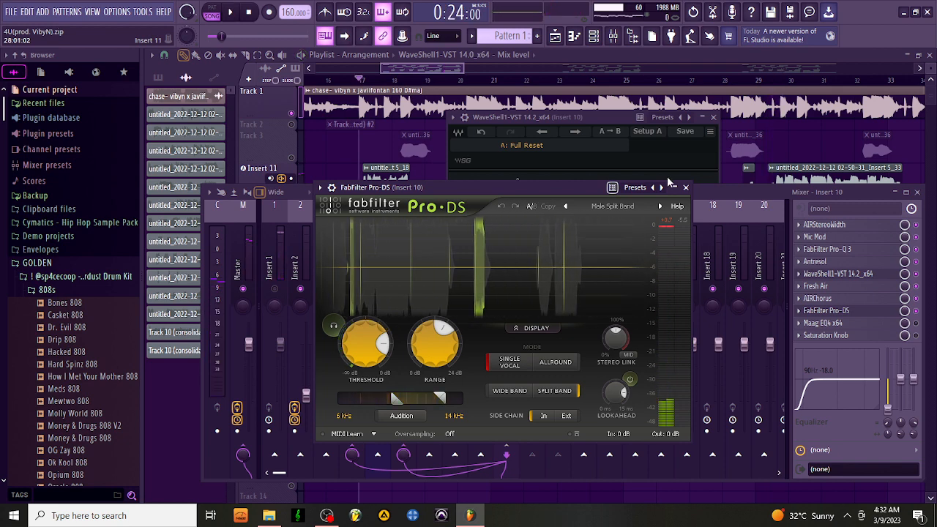
pyautogui.click(687, 188)
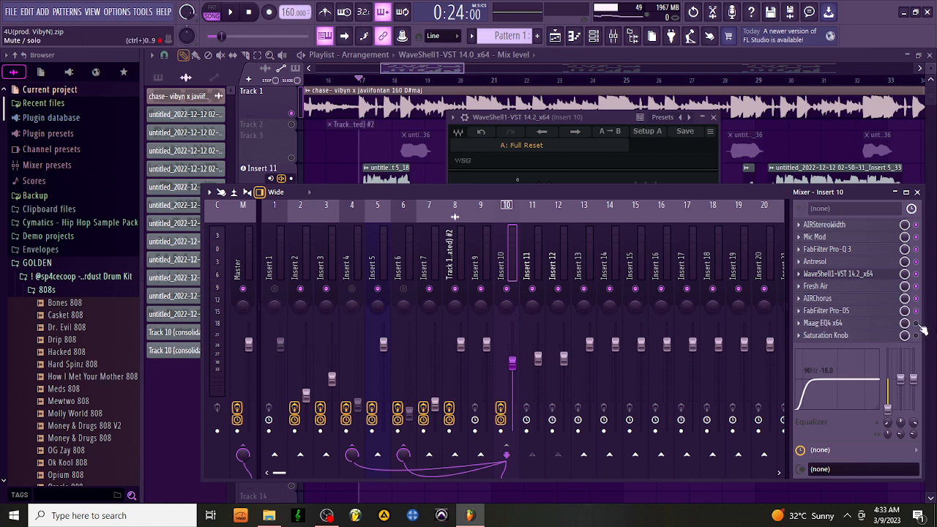
# Enable and open Maag EQ4 on Insert 10, audition the vocals through it, close it and stop playback.
pyautogui.click(873, 327)
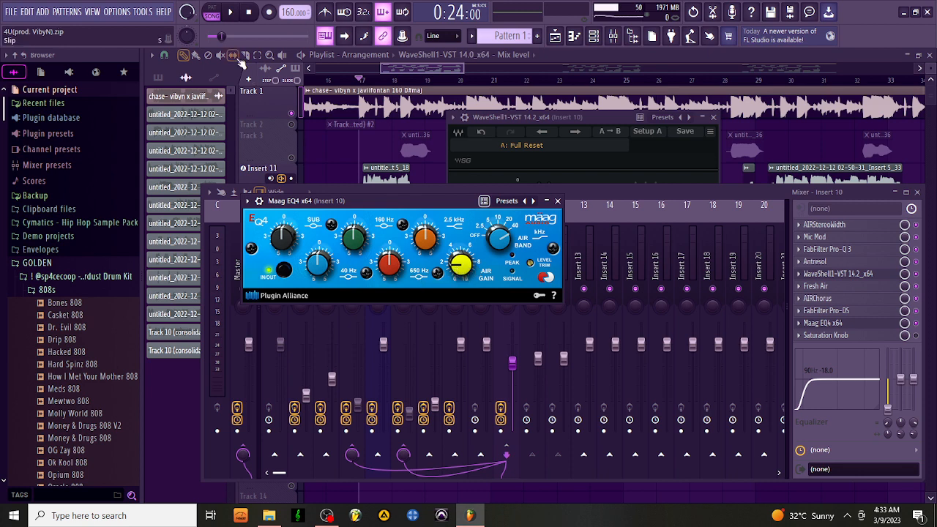
pyautogui.click(231, 14)
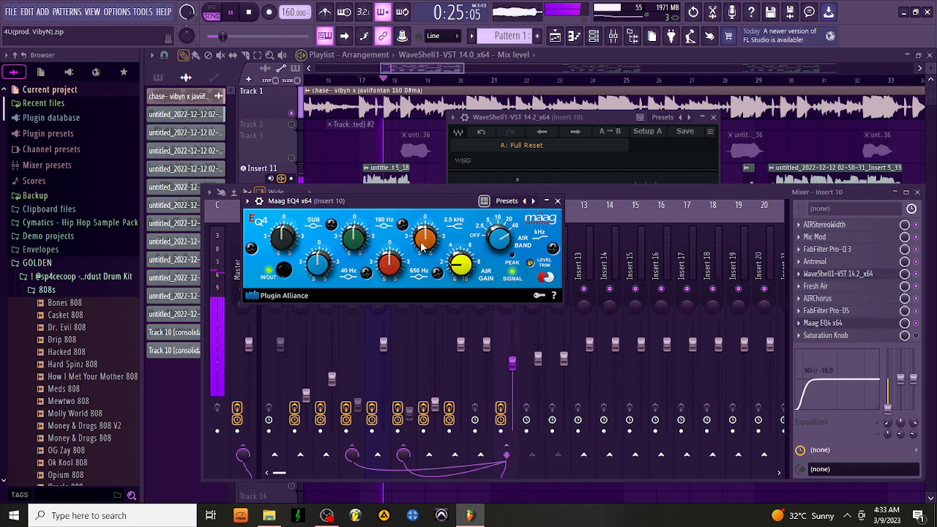
pyautogui.click(558, 201)
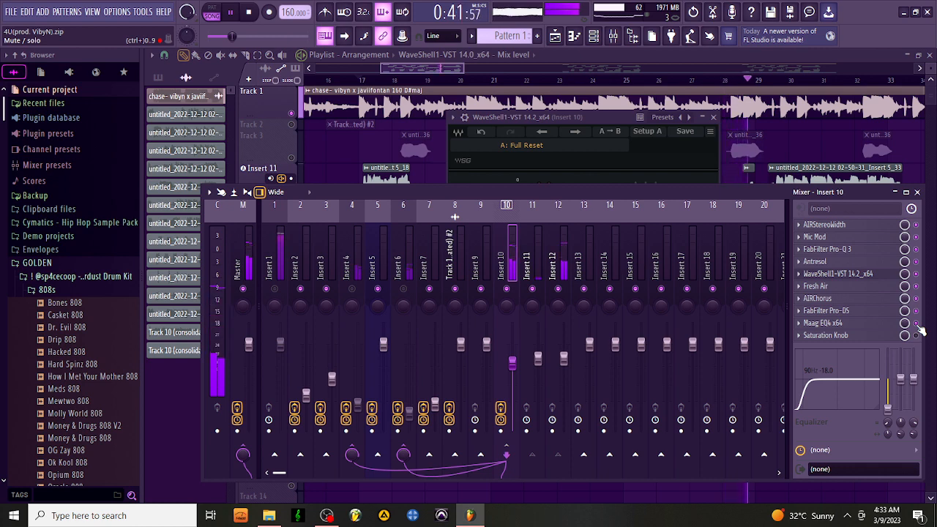
pyautogui.press('space')
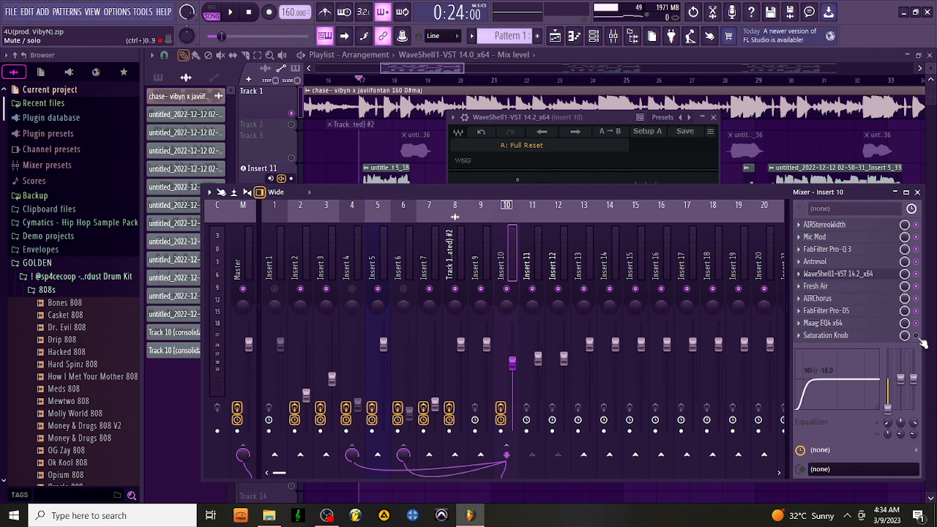
# Enable and open Saturation Knob on Insert 10, audition the vocals through it, close it and stop playback.
pyautogui.click(856, 336)
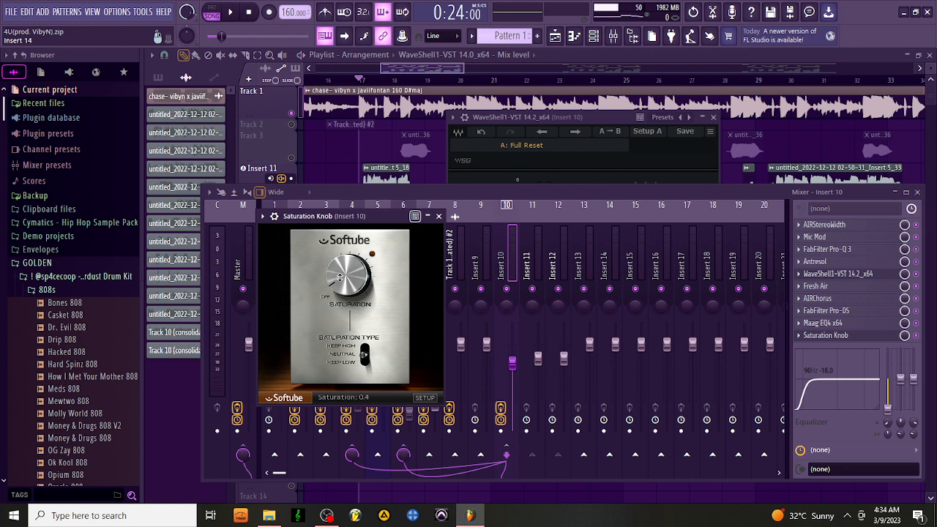
pyautogui.moveTo(330, 221); pyautogui.dragTo(568, 218)
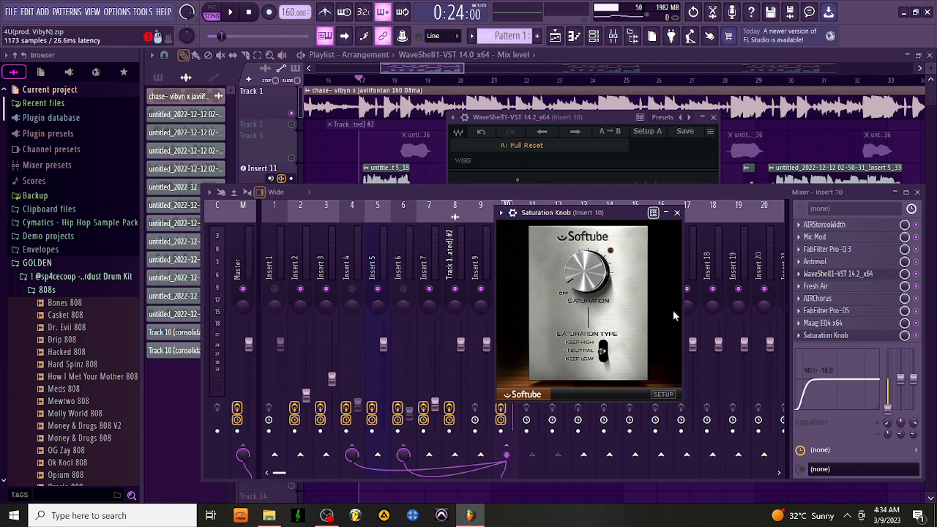
pyautogui.click(233, 13)
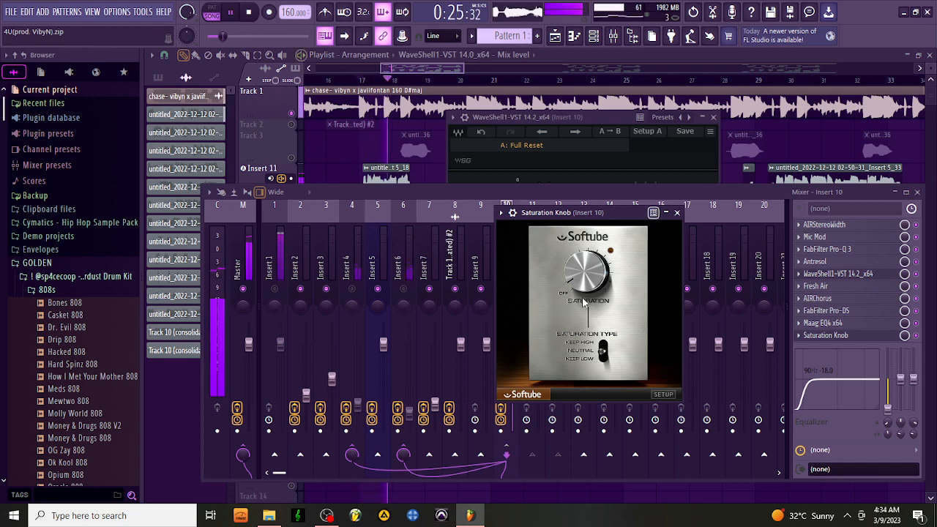
pyautogui.click(677, 213)
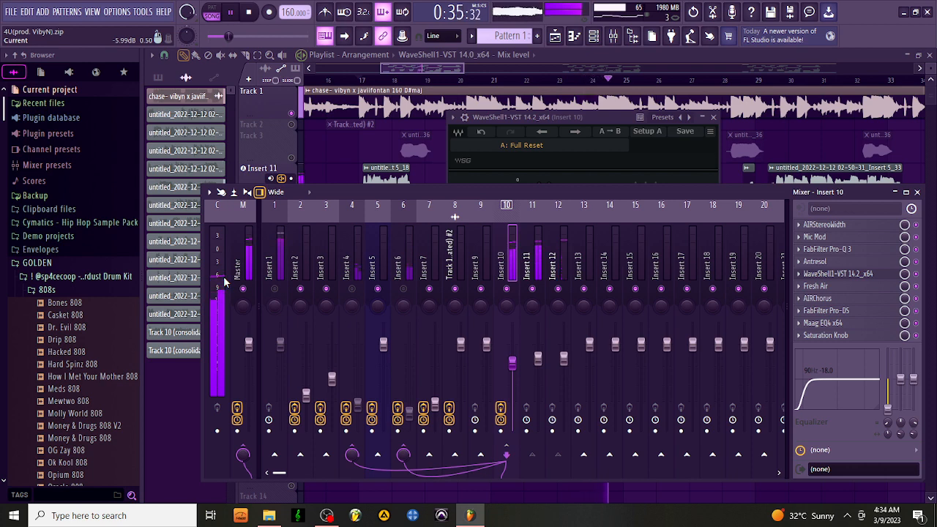
pyautogui.press('space')
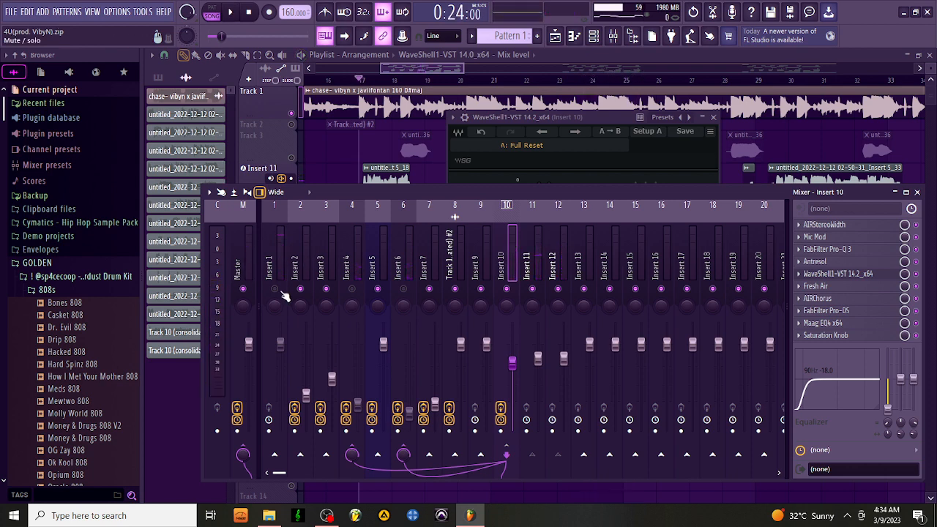
# Unmute the beat on Insert 1 and audition it with the fully processed vocals.
pyautogui.click(282, 292)
pyautogui.press('space')
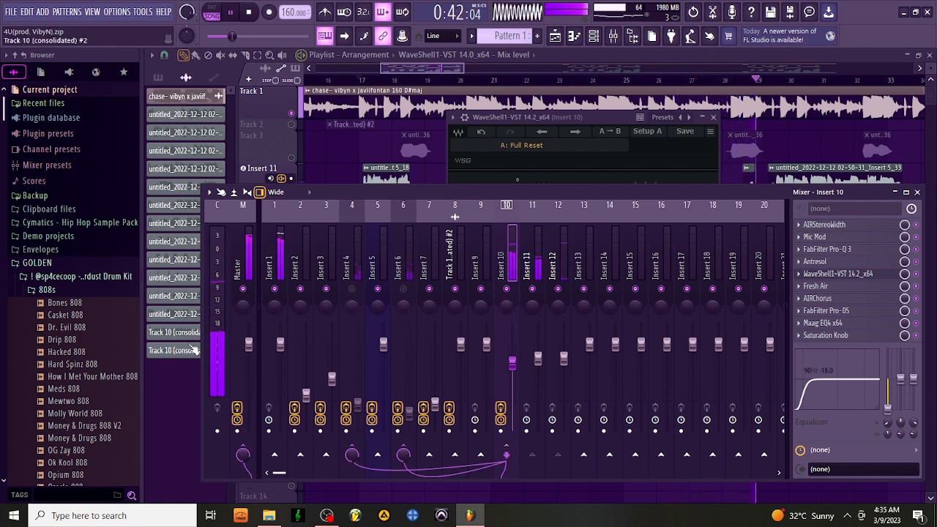
pyautogui.press('space')
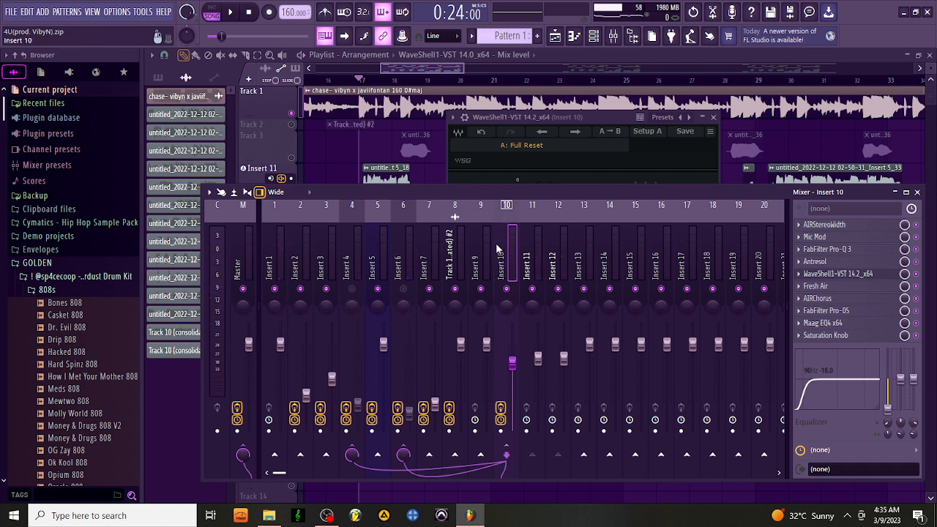
# Unmute Insert 4, mute the Insert 1 beat, and review Insert 4's StudioRack chain, closing both open StudioRack windows.
pyautogui.click(351, 216)
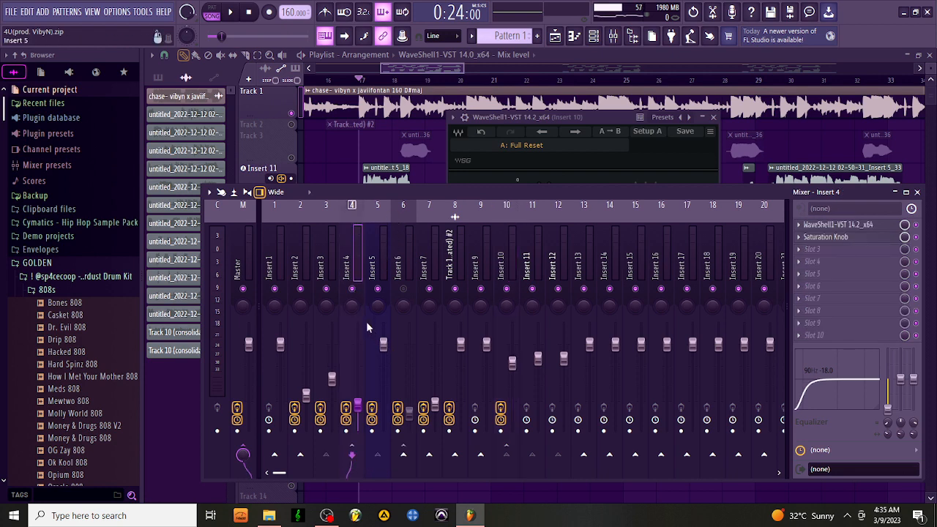
pyautogui.click(275, 289)
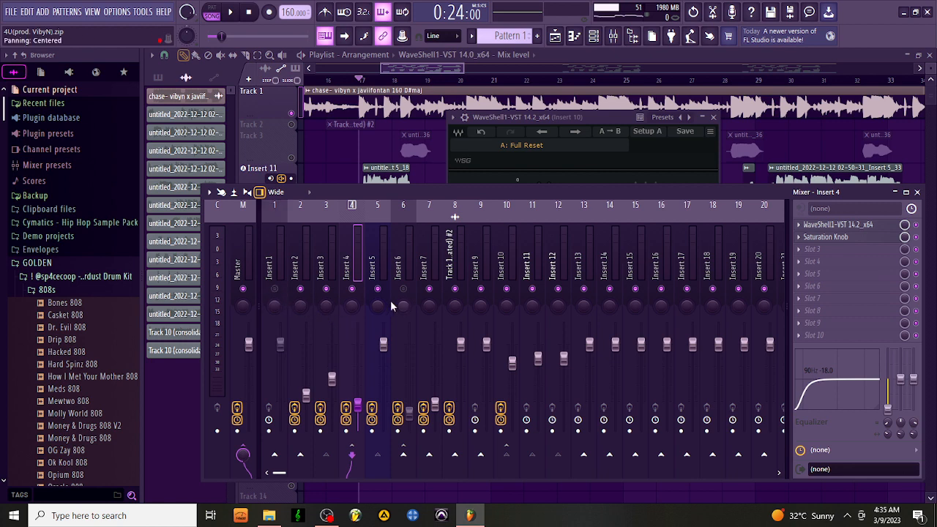
pyautogui.click(864, 225)
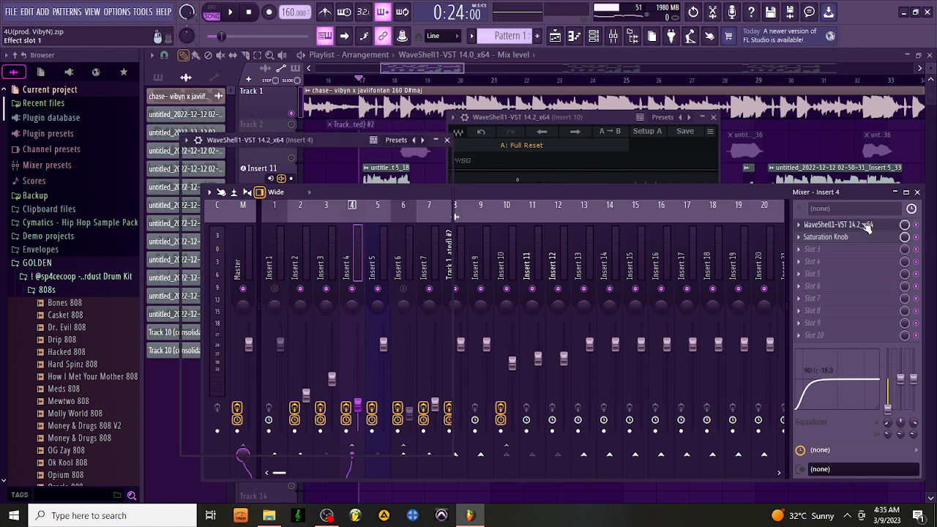
pyautogui.click(713, 118)
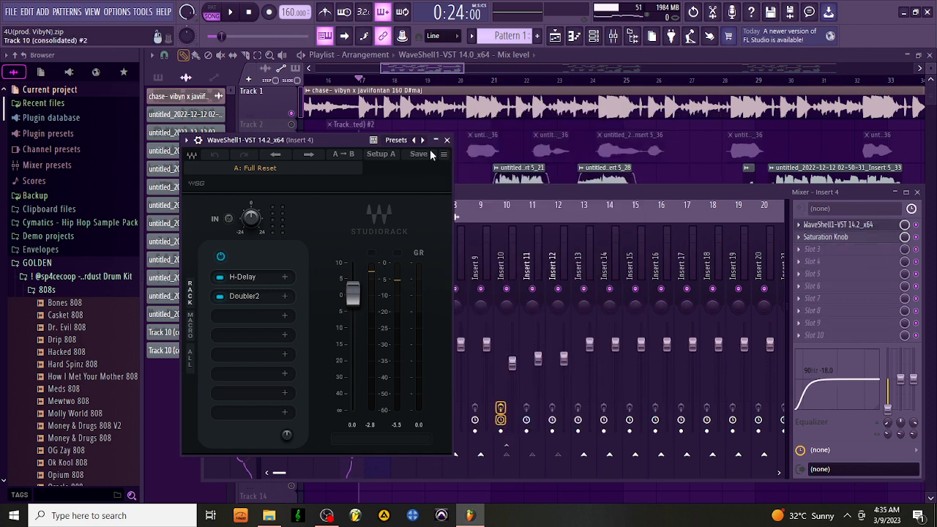
pyautogui.click(447, 140)
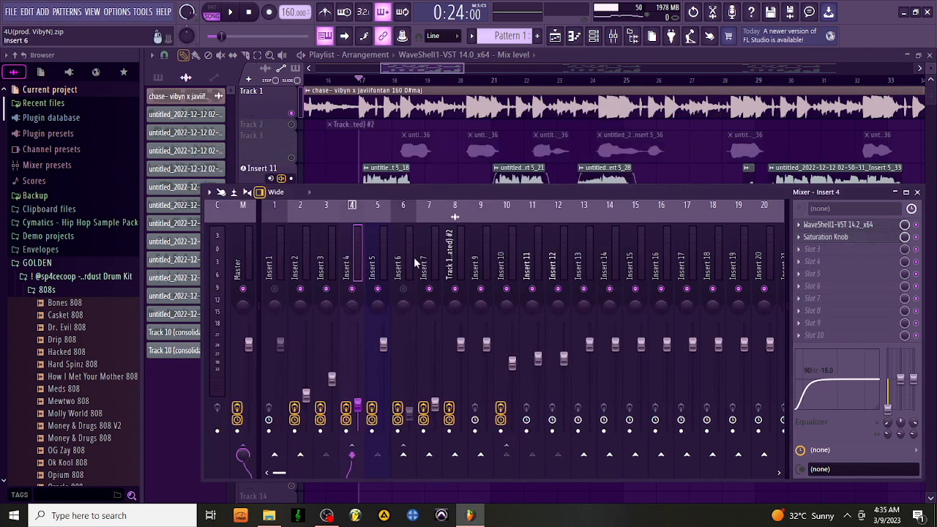
# Audition the vocals with the Insert 4 delay send, first without the beat and again with Insert 1 unmuted.
pyautogui.press('space')
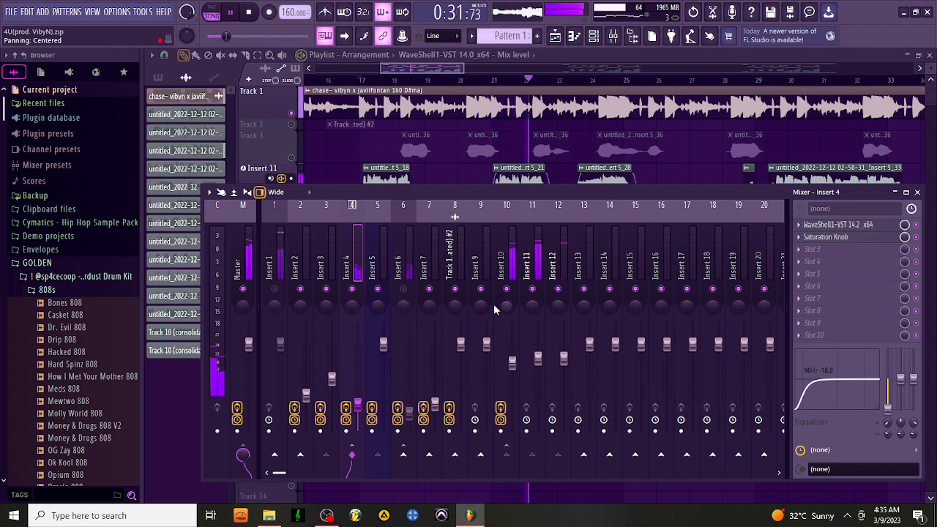
pyautogui.press('space')
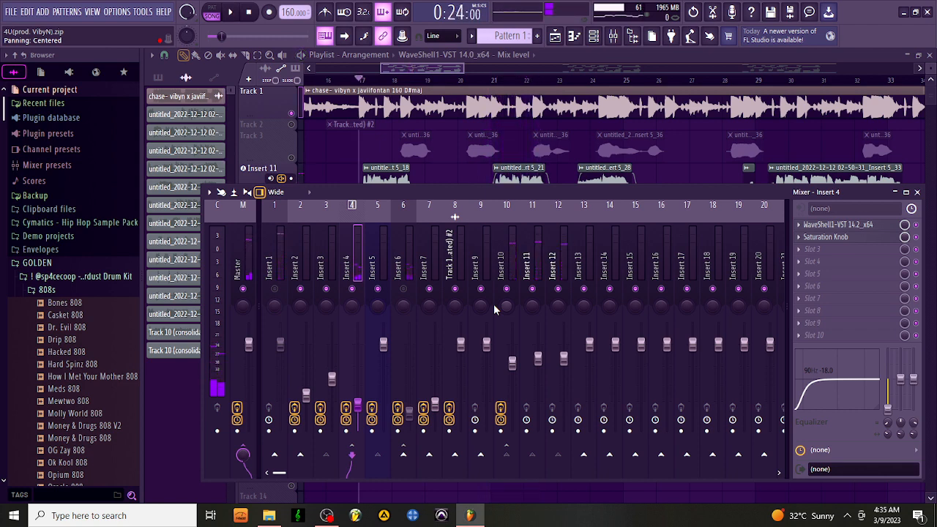
pyautogui.click(277, 290)
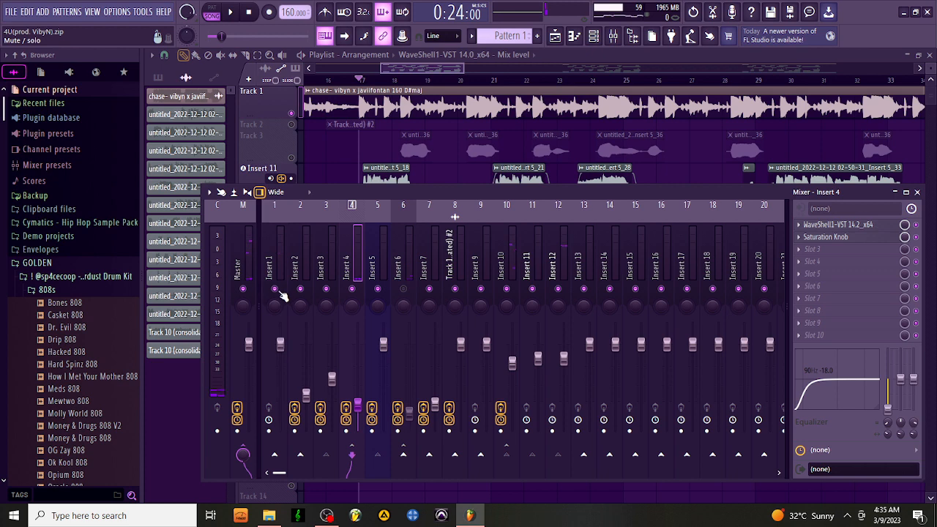
pyautogui.press('space')
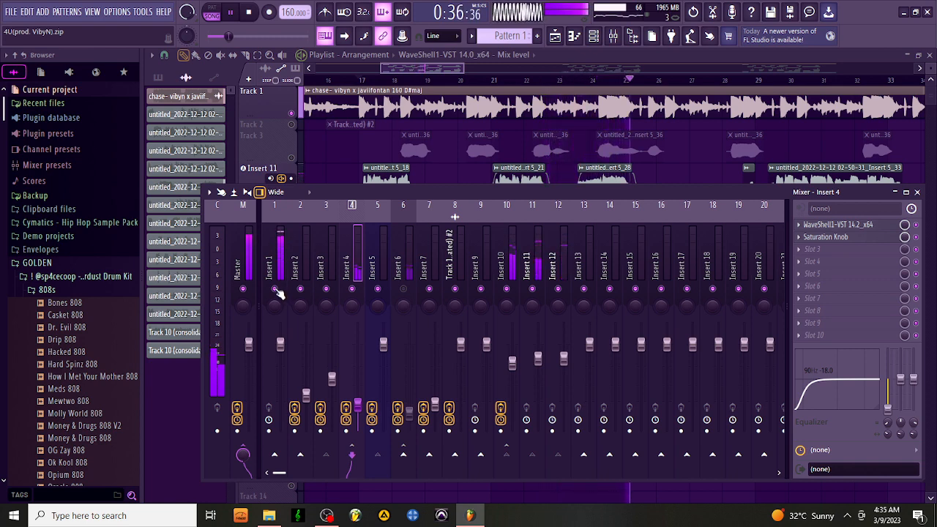
pyautogui.press('space')
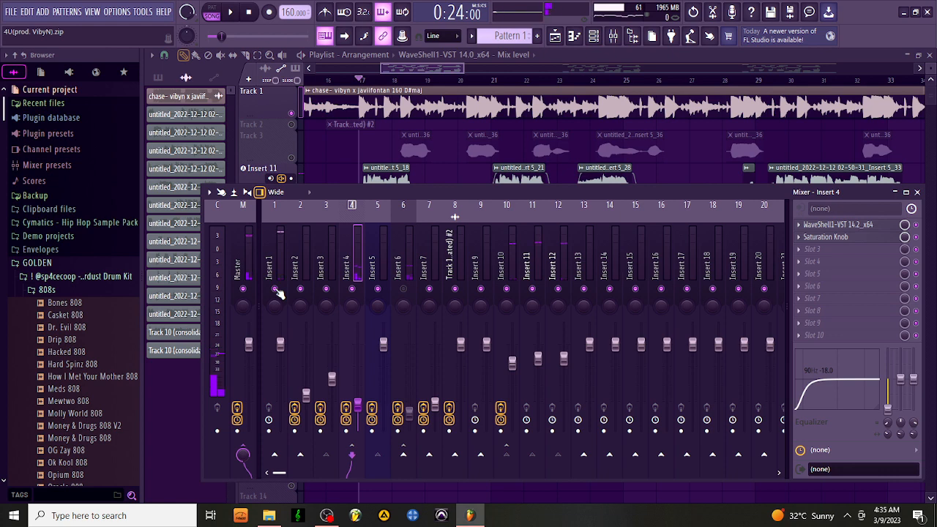
# Mute Inserts 1 and 4, unmute the Insert 6 reverb send and select it in the mixer.
pyautogui.click(275, 289)
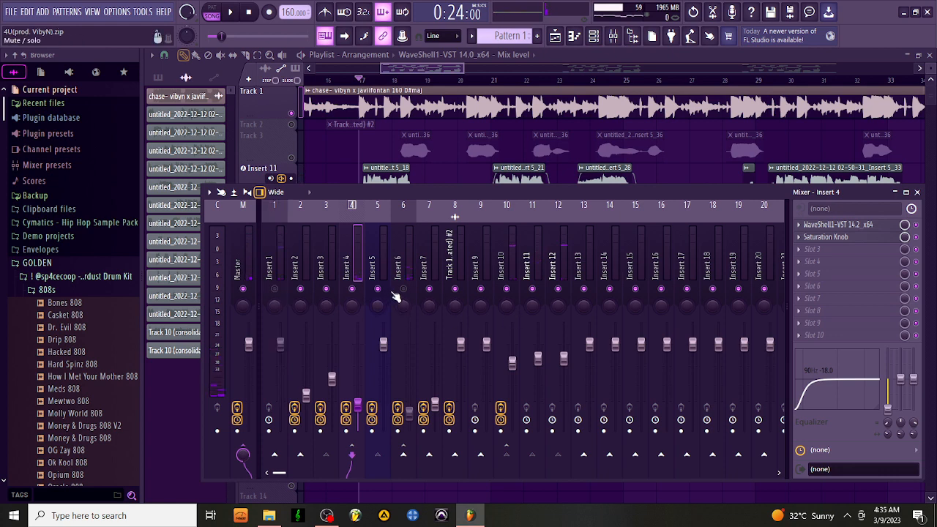
pyautogui.click(402, 289)
pyautogui.click(352, 290)
pyautogui.click(408, 246)
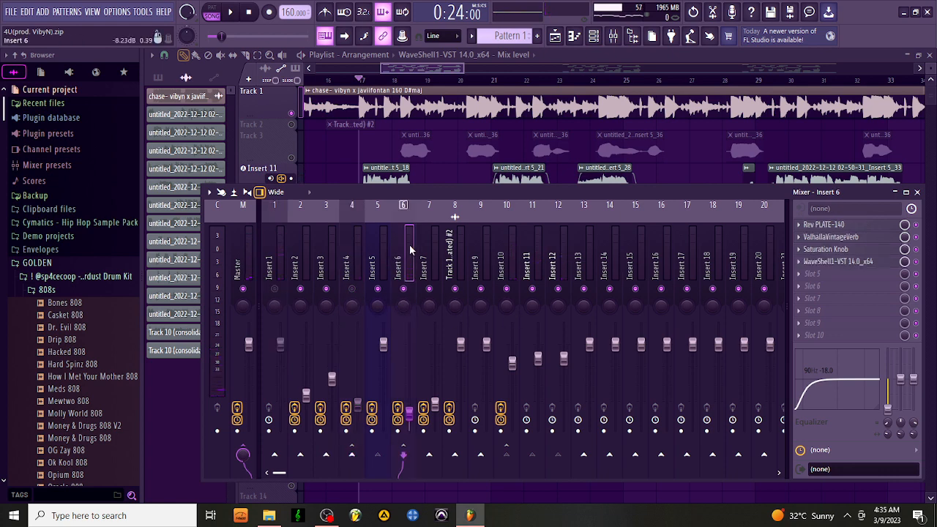
# Audition the vocals with the Insert 6 reverb send, first without the beat and again with Insert 1 unmuted.
pyautogui.press('space')
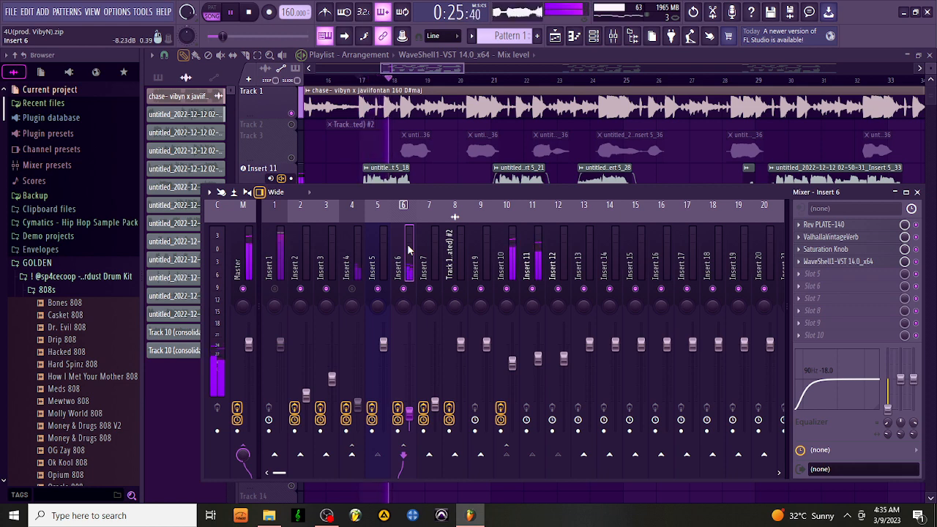
pyautogui.press('space')
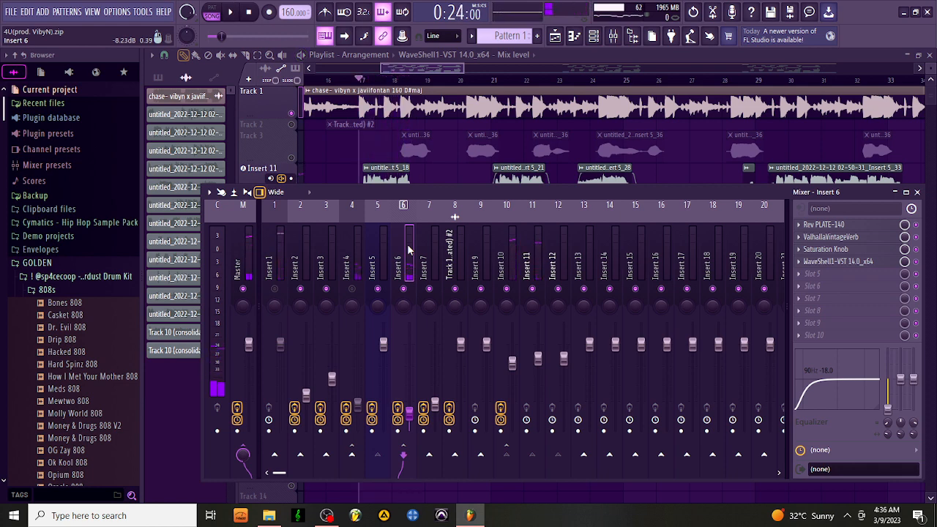
pyautogui.press('space')
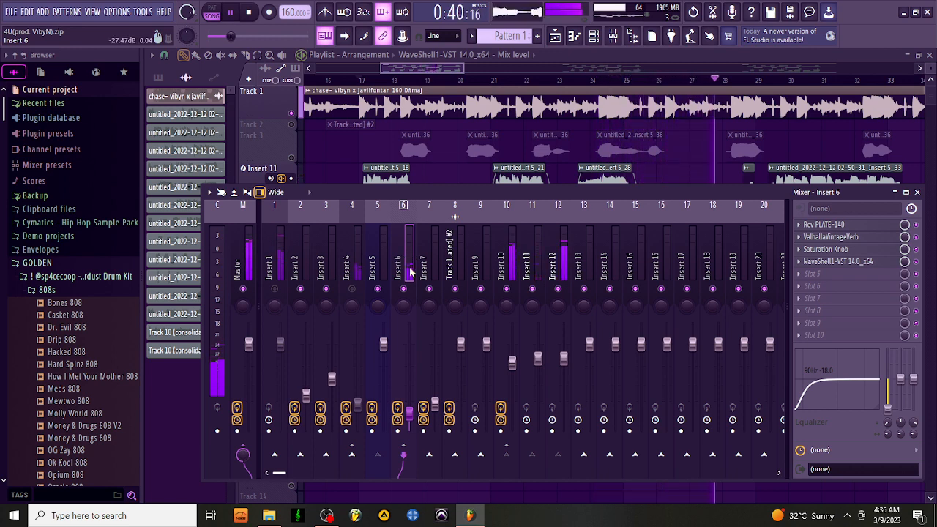
pyautogui.press('space')
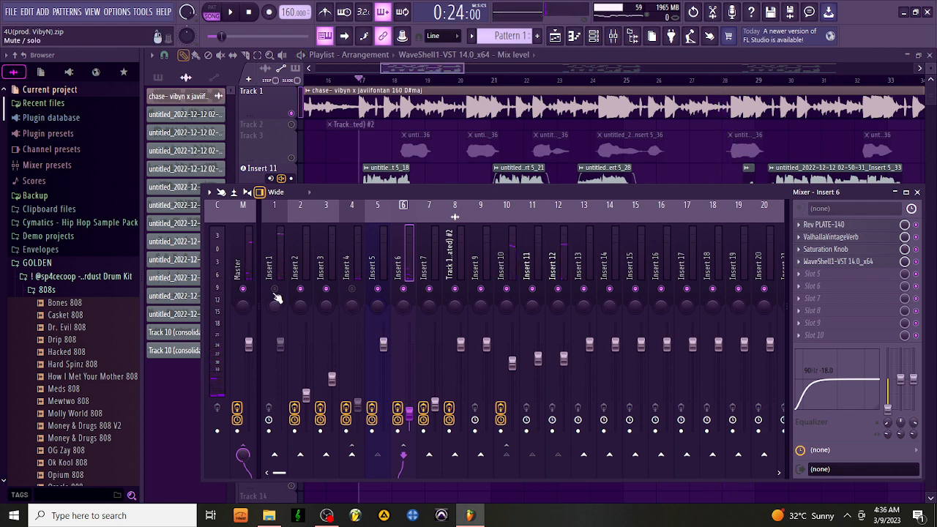
pyautogui.click(275, 290)
pyautogui.press('space')
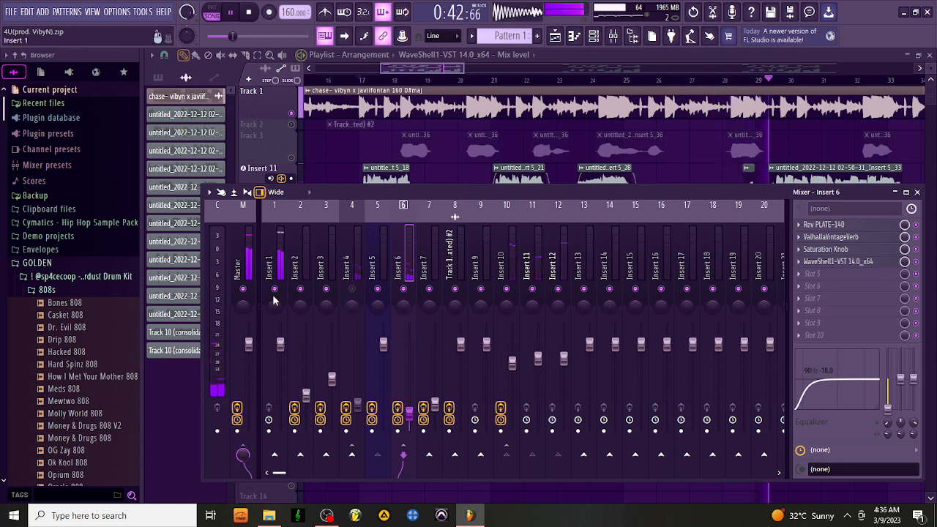
pyautogui.press('space')
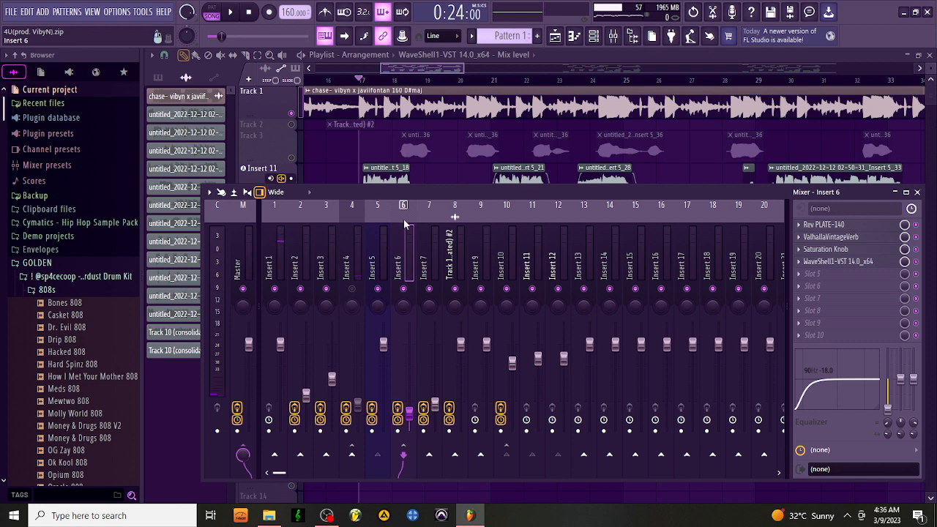
# Compare the plugin chains of Inserts 4 and 6, and review Rev PLATE-140's decay time on Insert 6 before closing it.
pyautogui.click(357, 233)
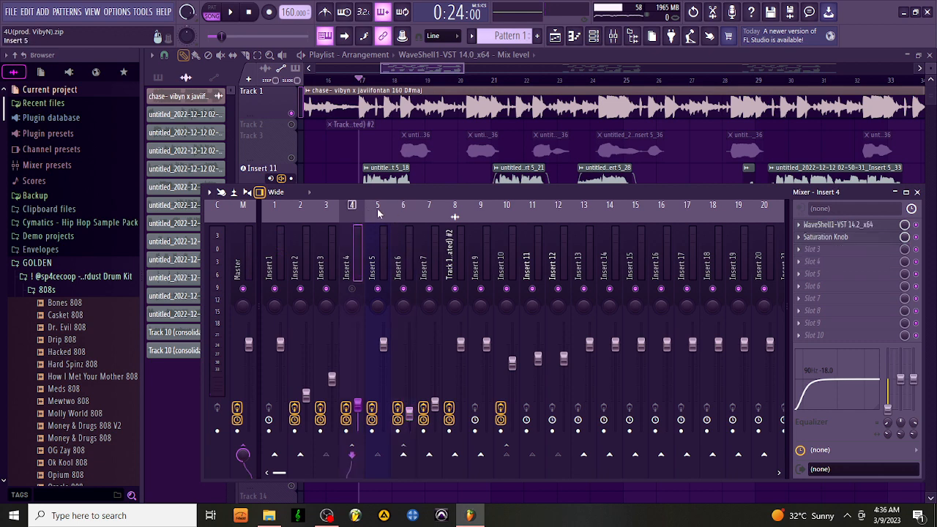
pyautogui.click(401, 214)
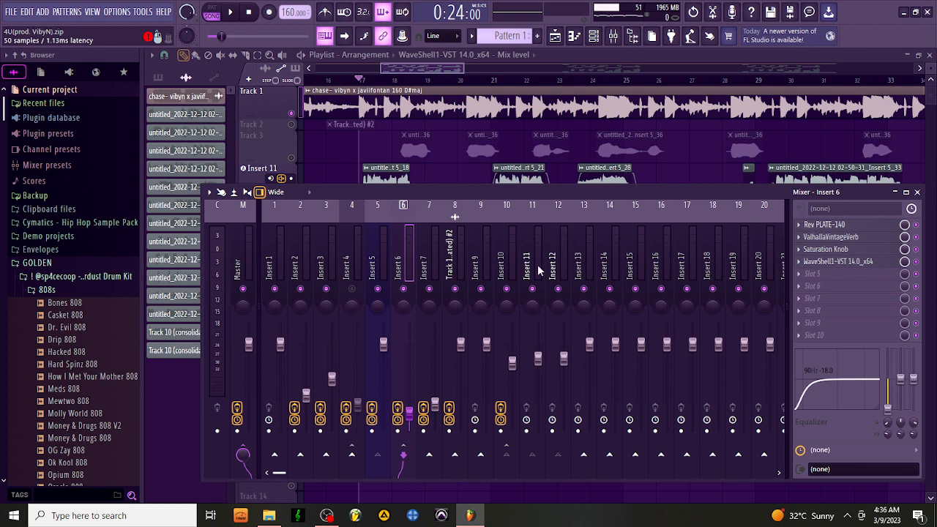
pyautogui.click(823, 224)
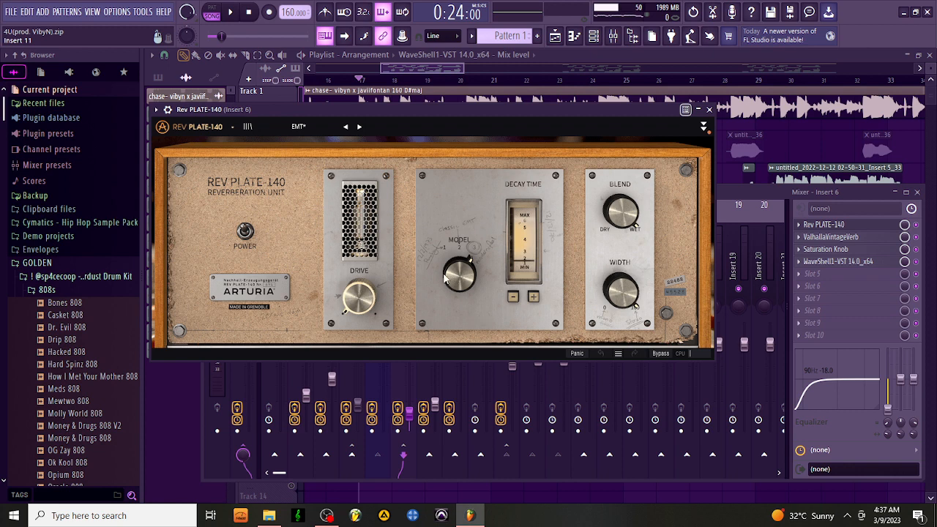
pyautogui.click(536, 302)
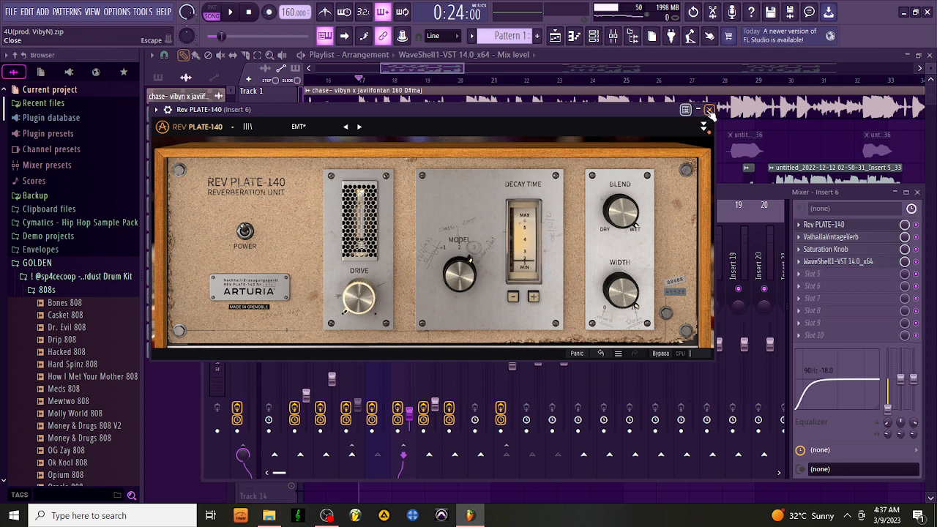
pyautogui.click(709, 109)
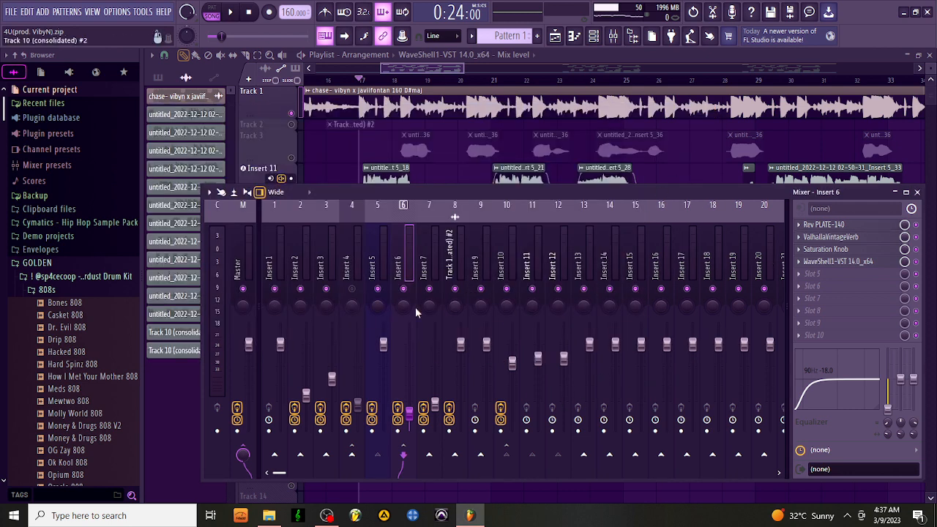
# Mute Insert 1 and audition the vocals without the beat, with ValhallaVintageVerb bypassed on Insert 6.
pyautogui.click(276, 289)
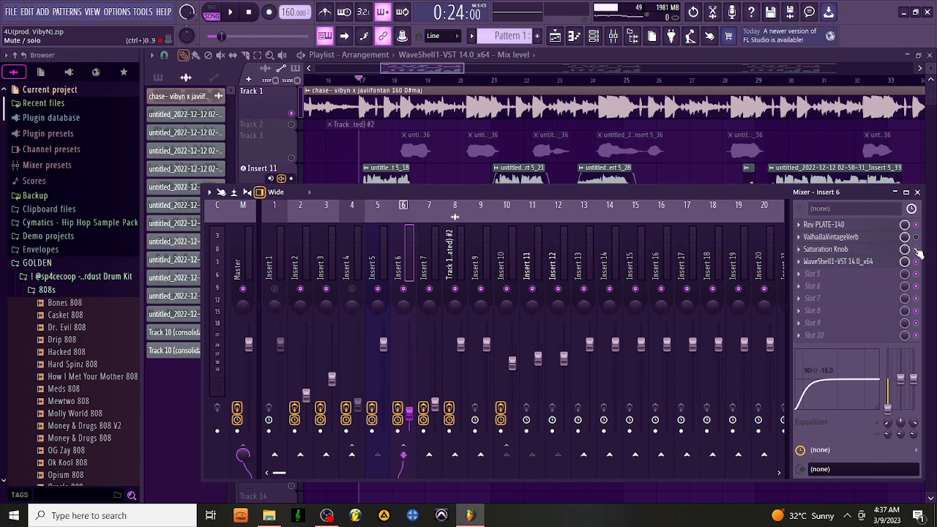
pyautogui.press('space')
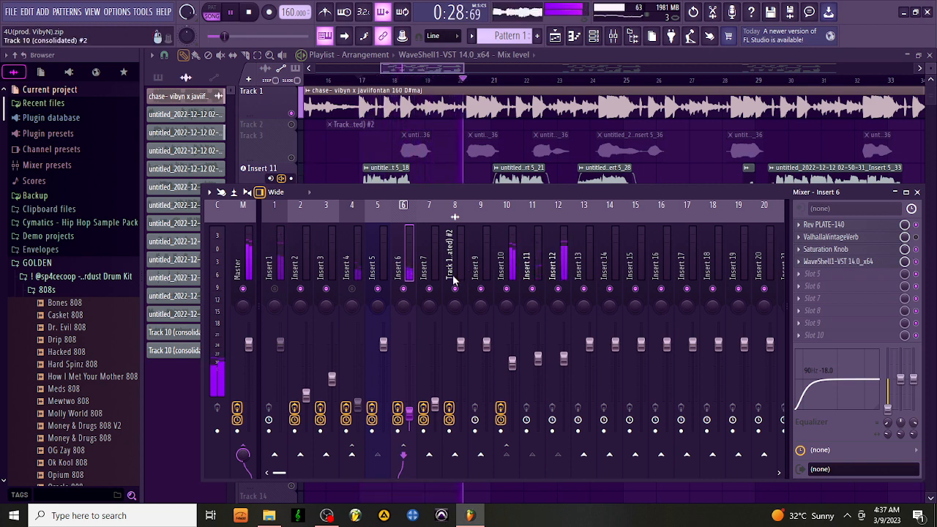
pyautogui.press('space')
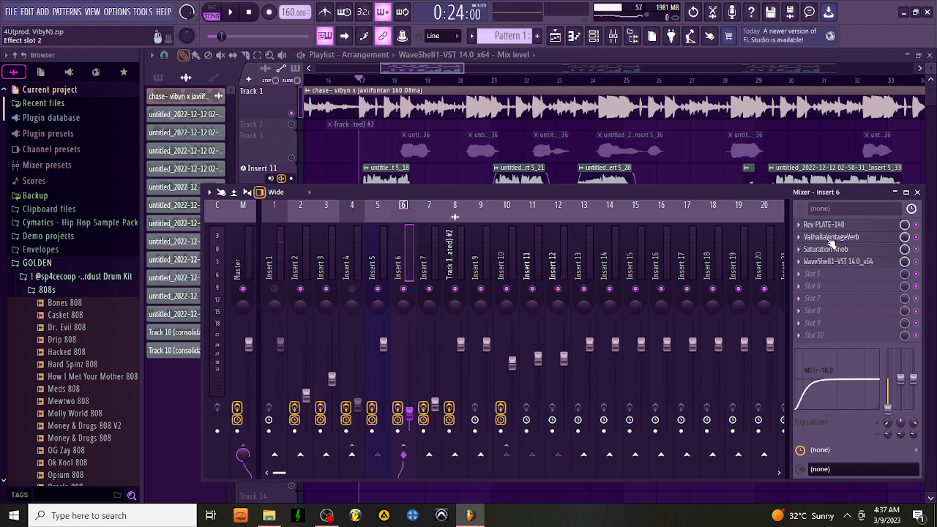
# Review ValhallaVintageVerb's settings and available reverb modes on Insert 6, keeping Concert Hall, and close the plugin.
pyautogui.click(831, 239)
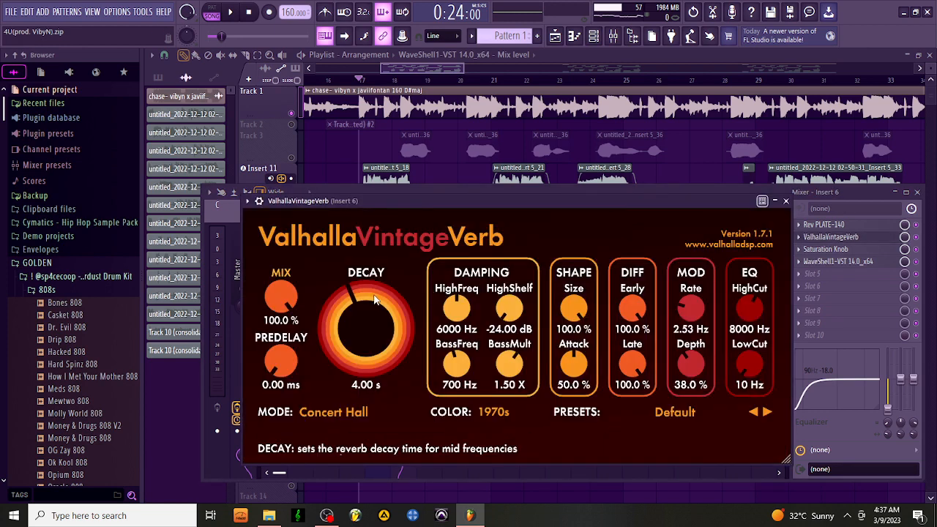
pyautogui.click(347, 416)
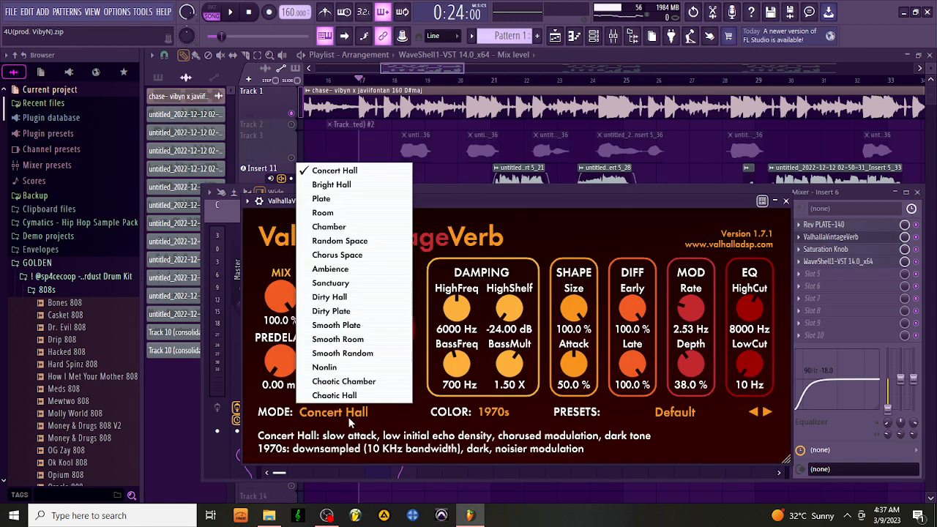
pyautogui.click(462, 195)
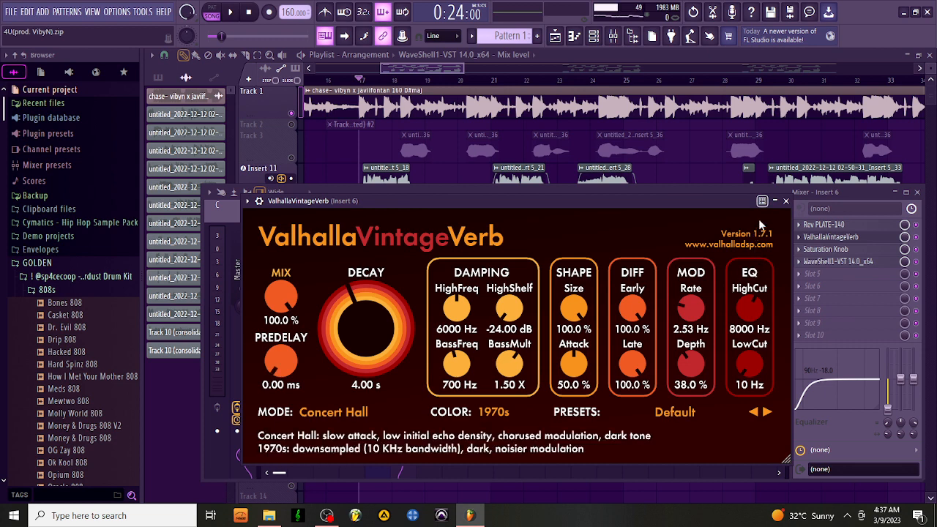
pyautogui.click(787, 200)
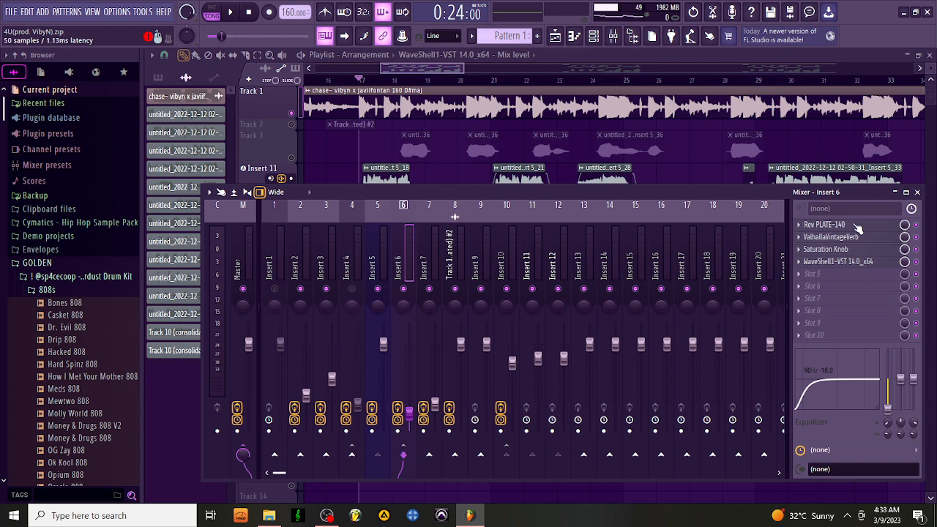
# Audition the vocals with ValhallaVintageVerb active on Insert 6, and again with Saturation Knob and WaveShell1-VST bypassed.
pyautogui.press('space')
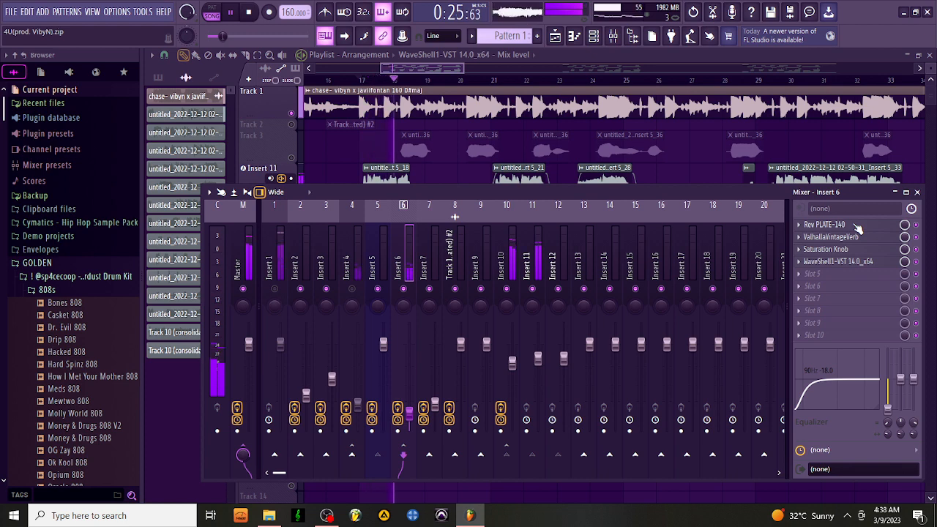
pyautogui.press('space')
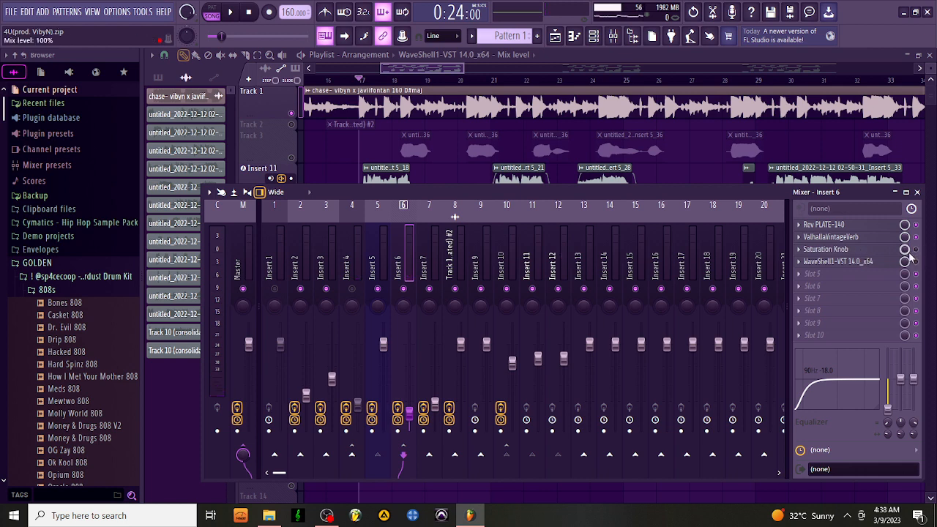
pyautogui.press('space')
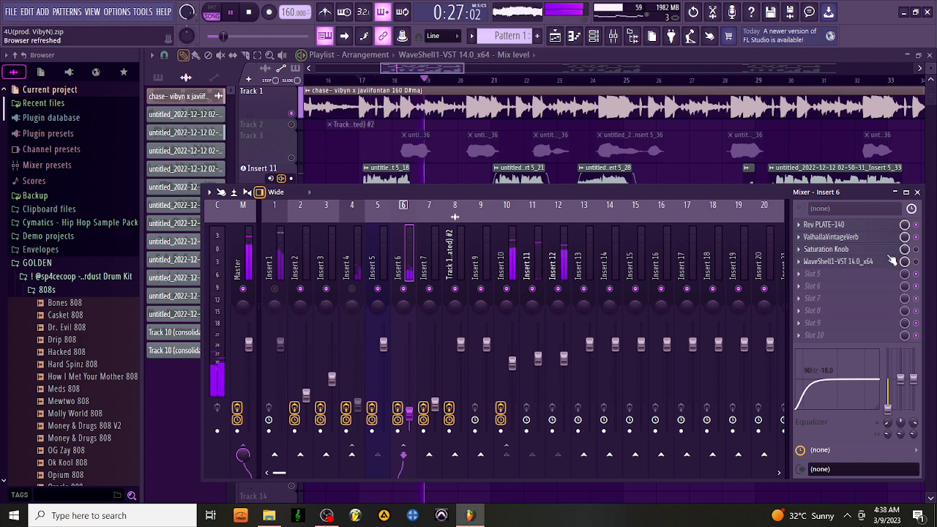
pyautogui.press('space')
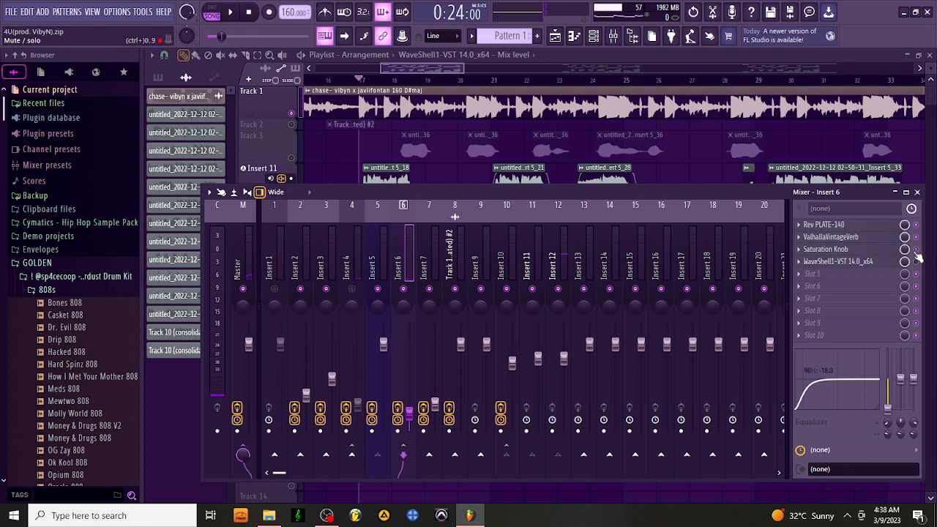
# Check the saturation amount in Insert 6's Saturation Knob and close the plugin.
pyautogui.click(888, 250)
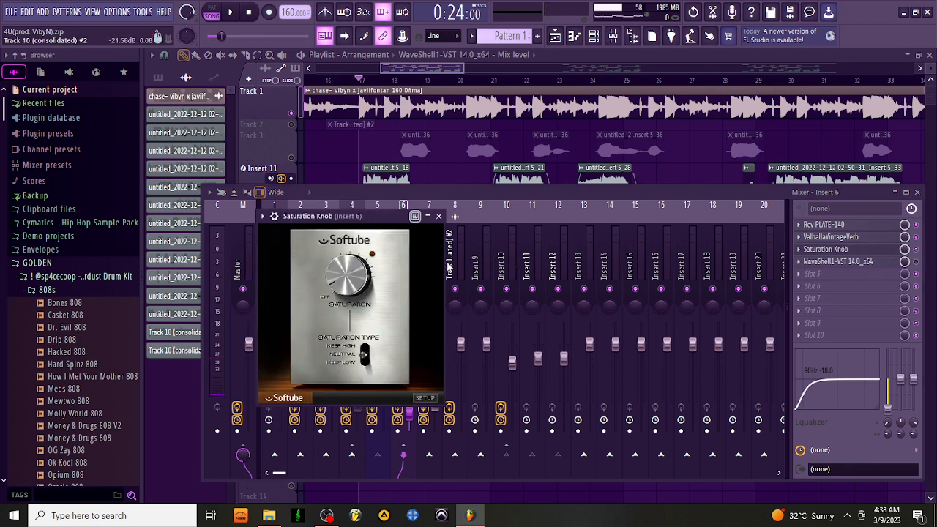
pyautogui.moveTo(338, 277)
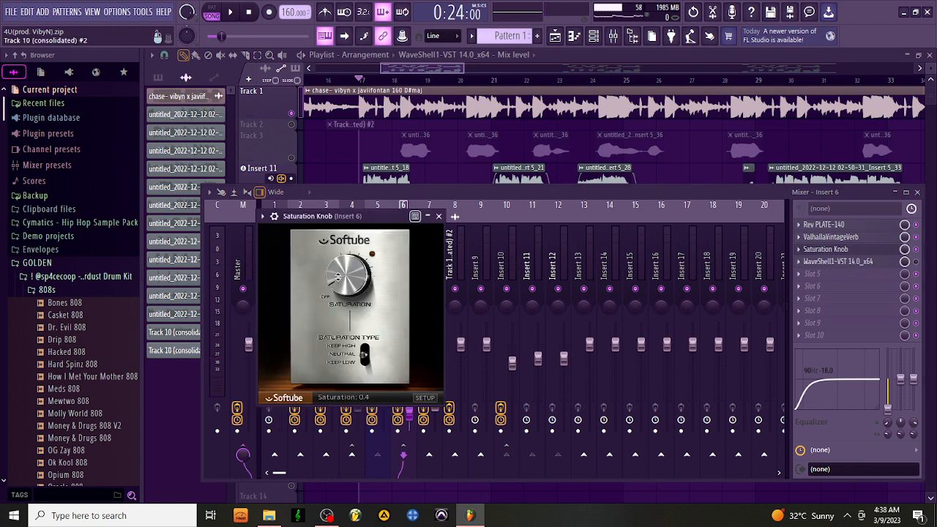
pyautogui.click(439, 216)
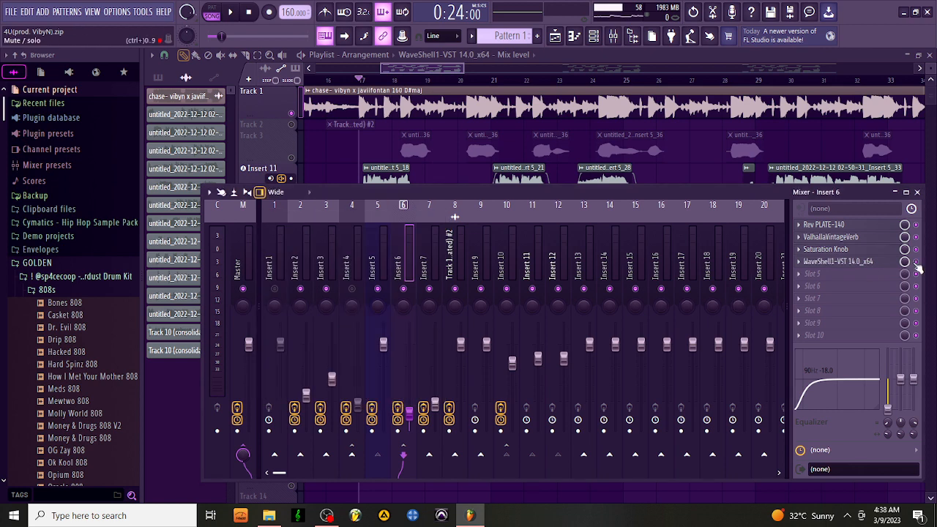
# Review the S1 Stereo Imager's width on Insert 6 while auditioning the vocals, and close the plugin.
pyautogui.click(838, 264)
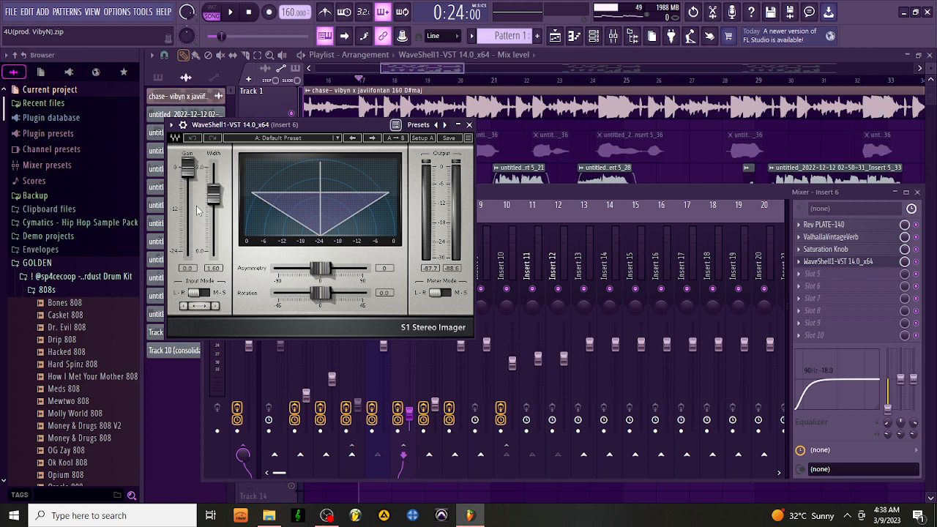
pyautogui.press('space')
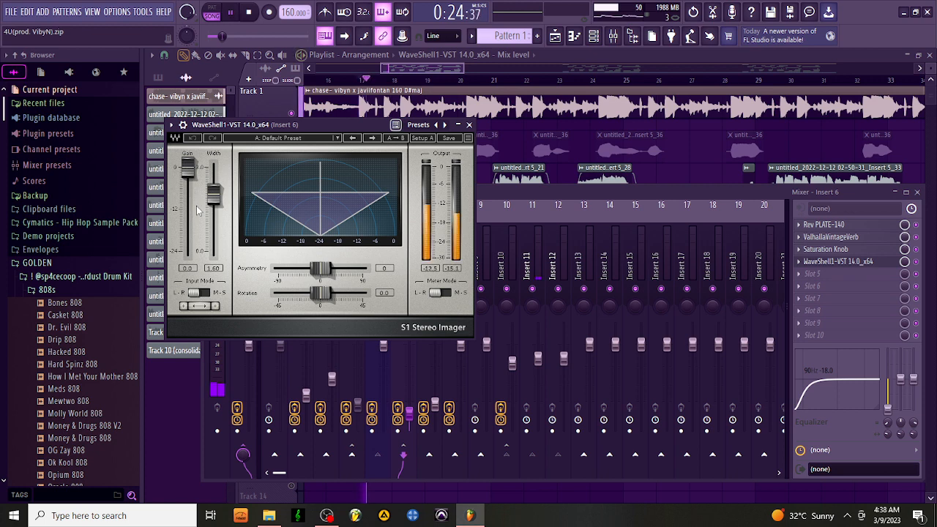
pyautogui.click(470, 126)
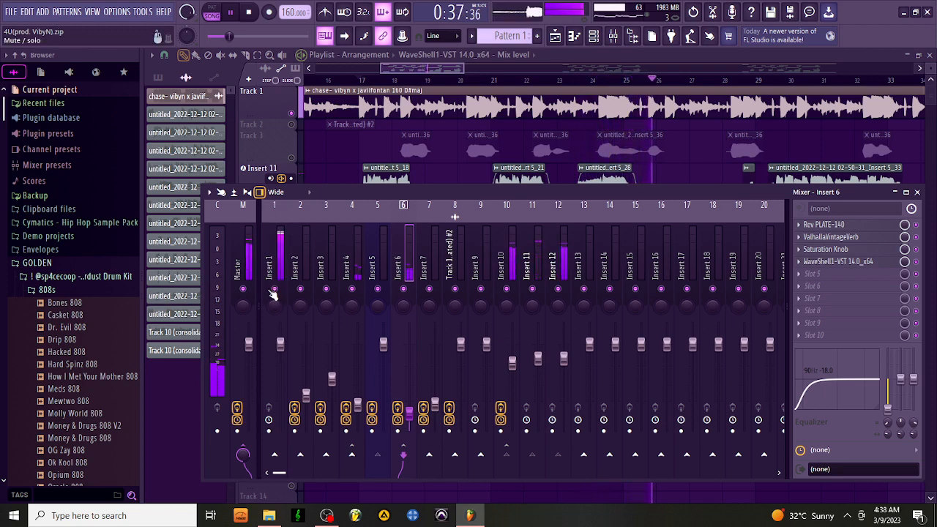
# Audition the vocals from the start position with Inserts 1 and 4 unmuted, and stop playback.
pyautogui.press('space')
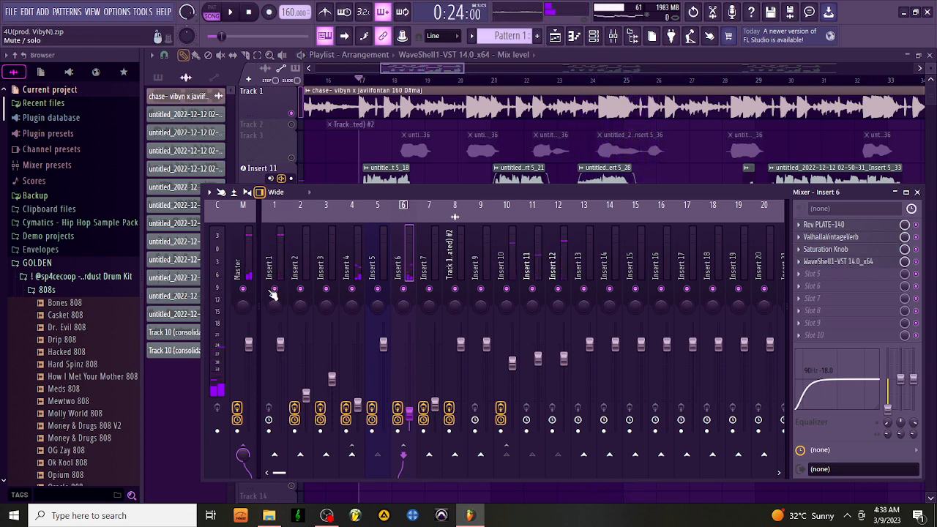
pyautogui.press('space')
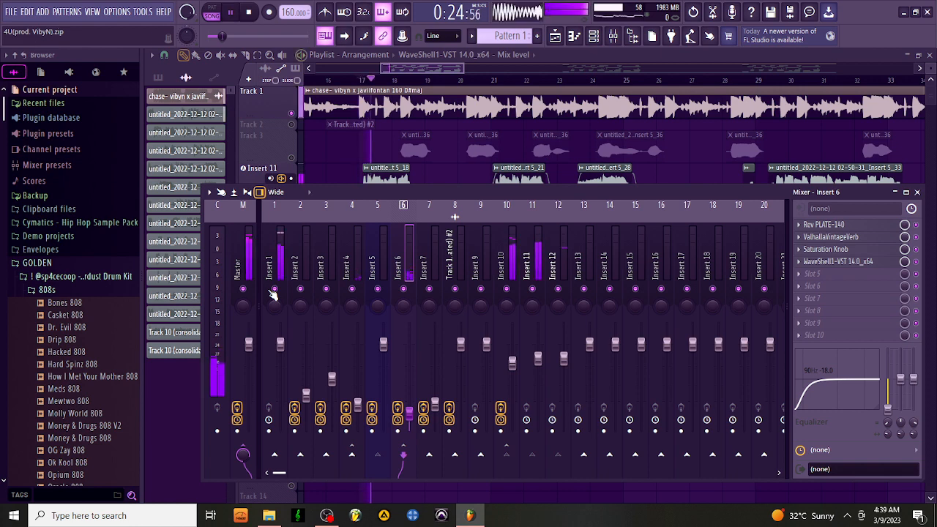
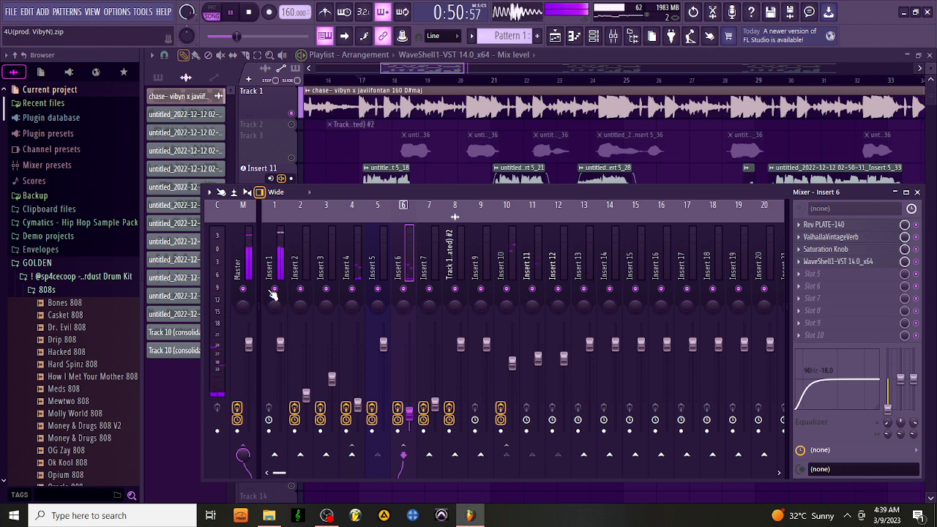
pyautogui.press('space')
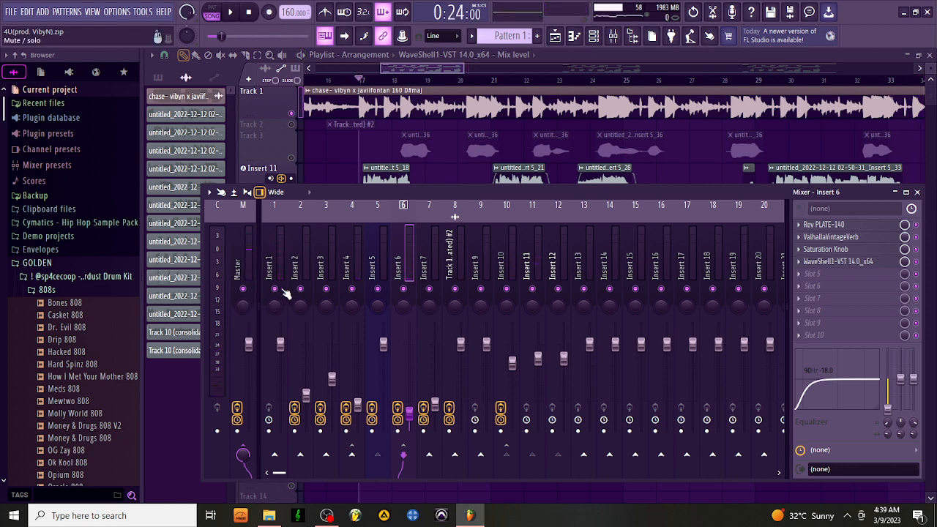
# Hide the mixer to show the full playlist, and unmute Tracks 9 and 2.
pyautogui.press('F9')
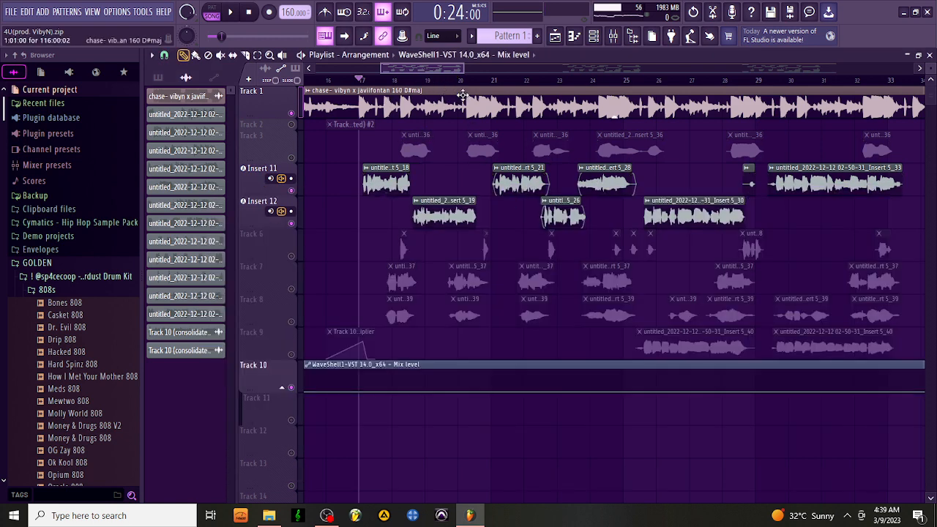
pyautogui.moveTo(465, 74); pyautogui.dragTo(476, 74)
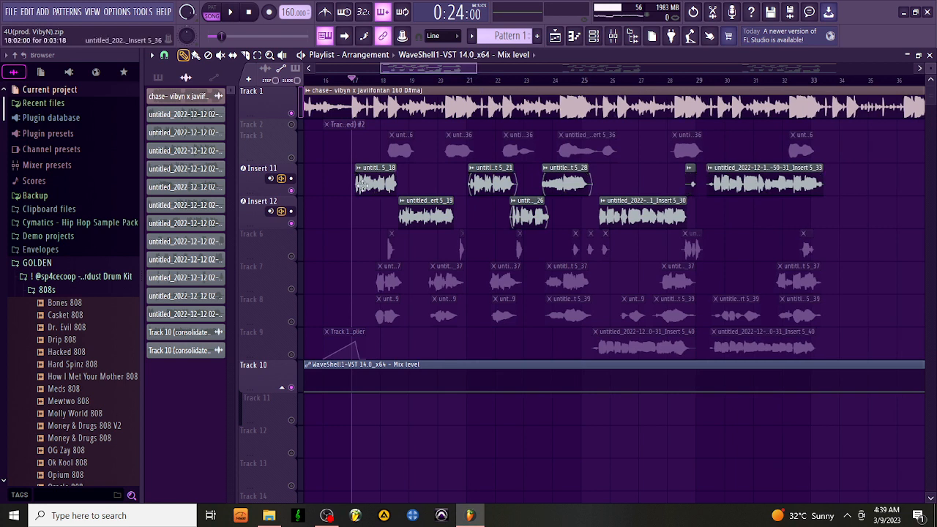
pyautogui.click(296, 355)
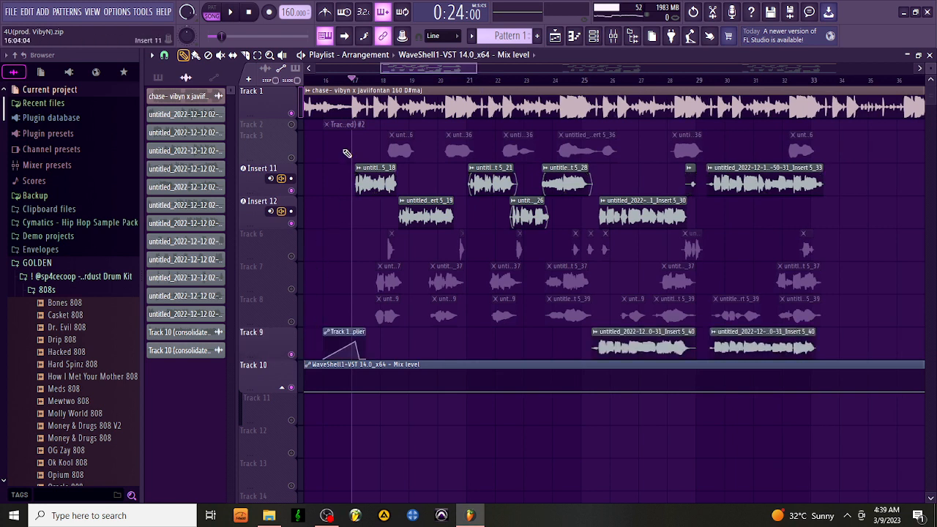
pyautogui.click(292, 125)
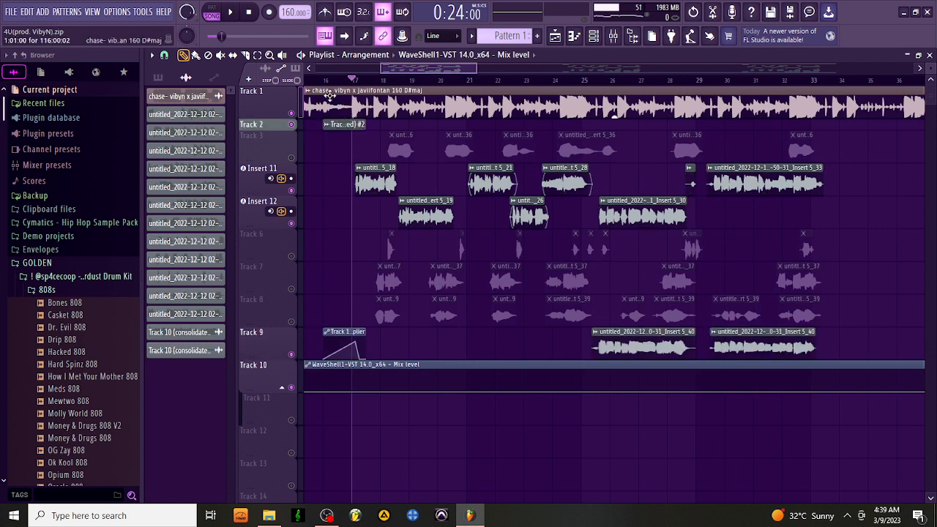
# Start playback from bar 15, mute the Insert 11 and Insert 12 playlist tracks, and stop.
pyautogui.click(323, 81)
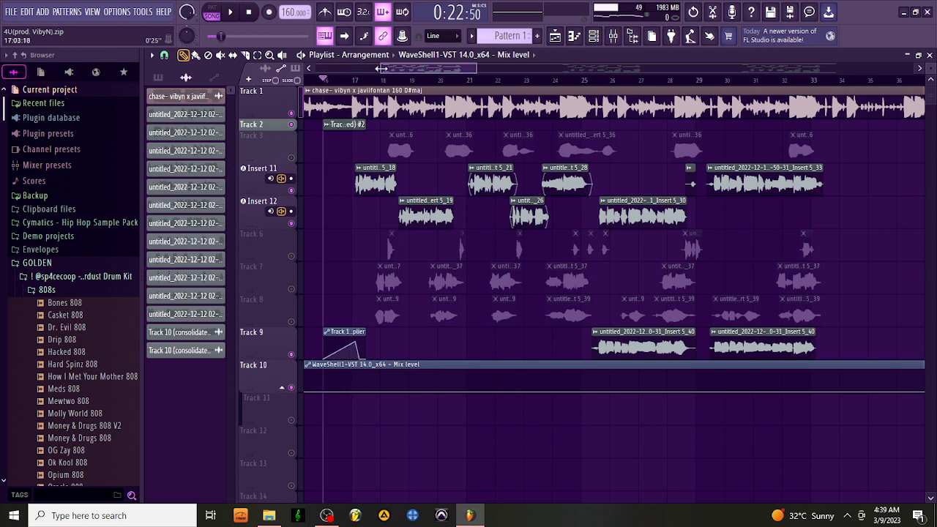
pyautogui.moveTo(381, 68); pyautogui.dragTo(368, 69)
pyautogui.click(349, 81)
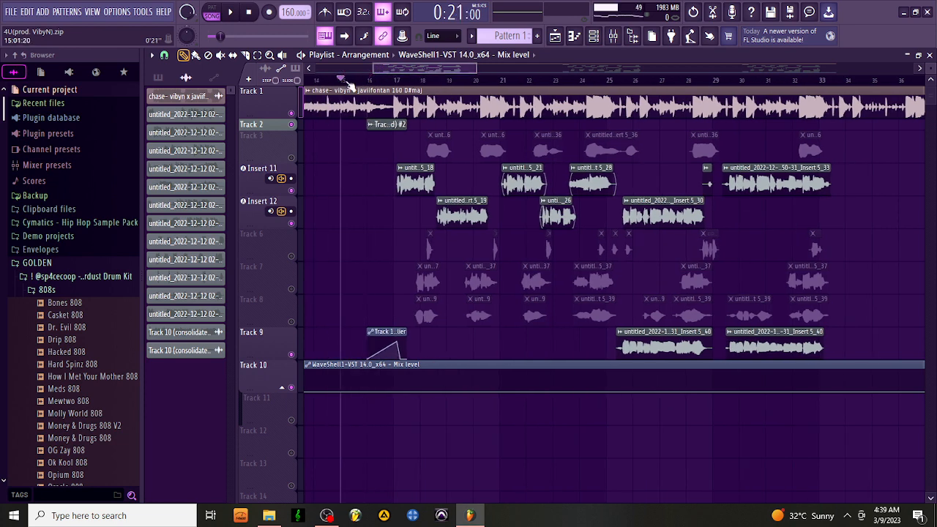
pyautogui.press('space')
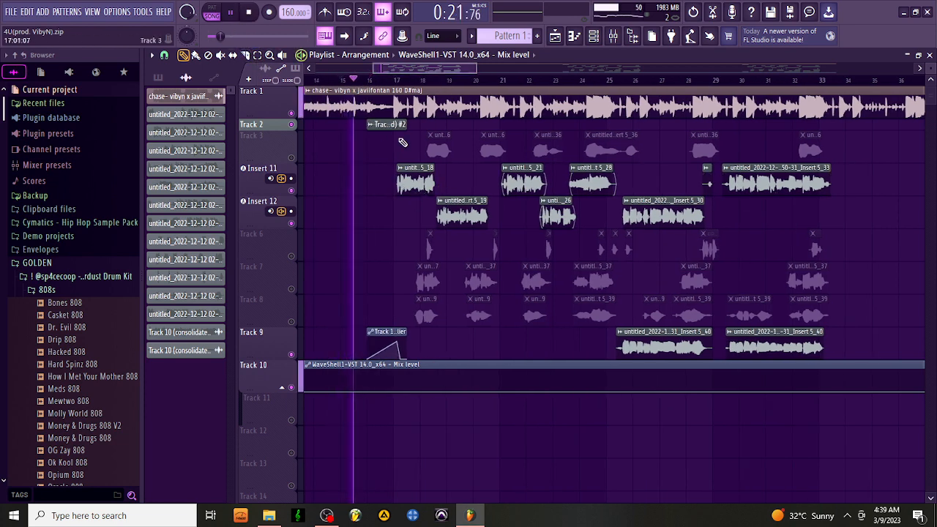
pyautogui.moveTo(292, 191); pyautogui.dragTo(292, 235)
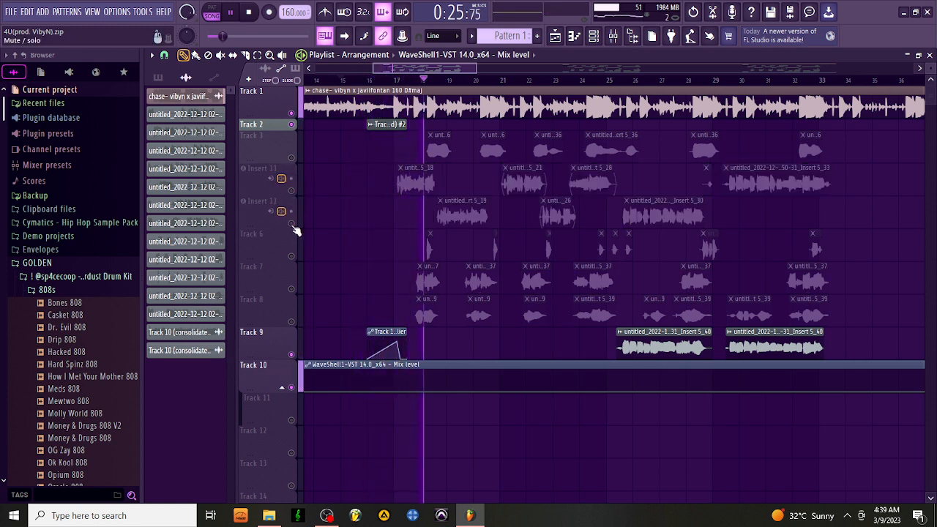
pyautogui.press('space')
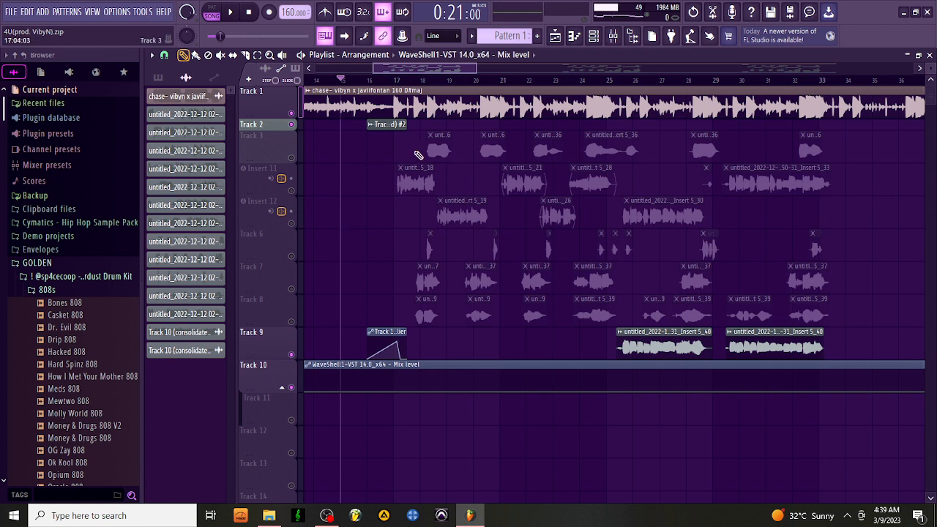
# Unmute playlist Tracks 6, 3, 7 and 8, and audition them without the Insert 11 and 12 vocals.
pyautogui.click(292, 257)
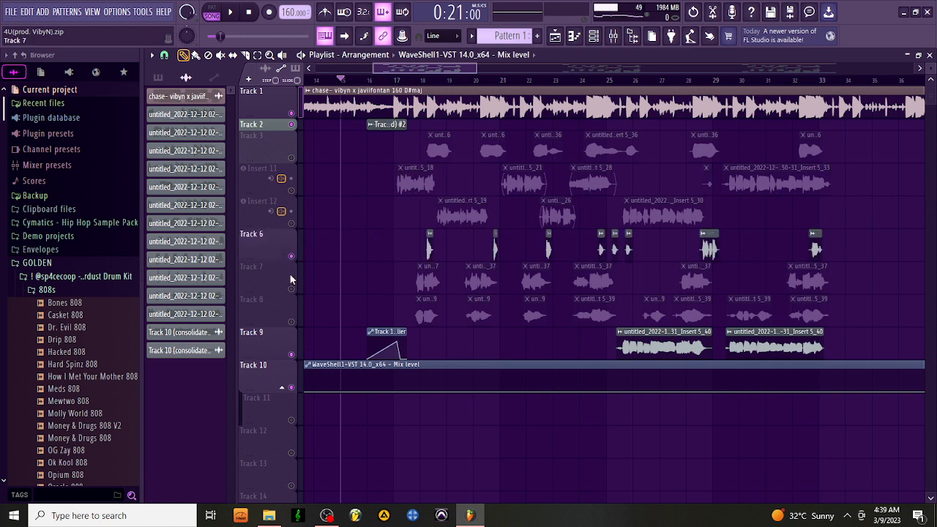
pyautogui.click(293, 224)
pyautogui.click(293, 224)
pyautogui.click(291, 158)
pyautogui.click(293, 289)
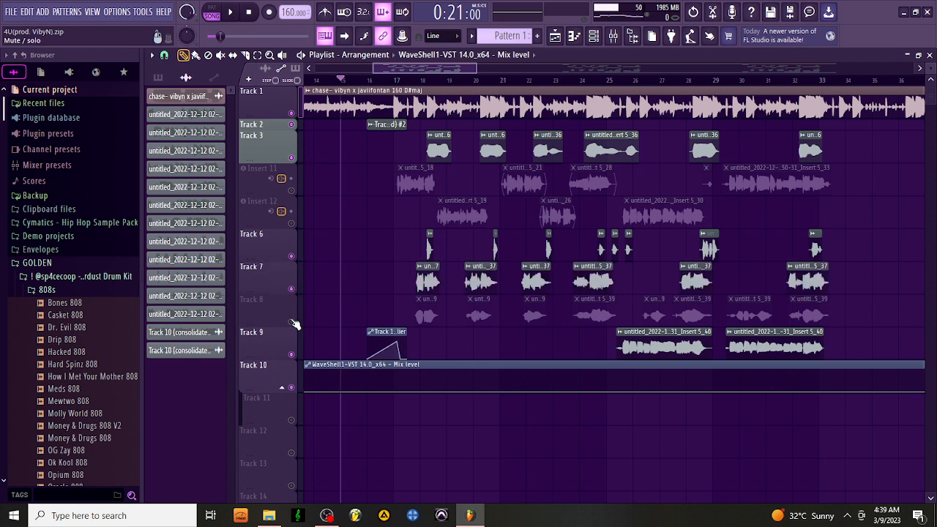
pyautogui.click(292, 322)
pyautogui.press('space')
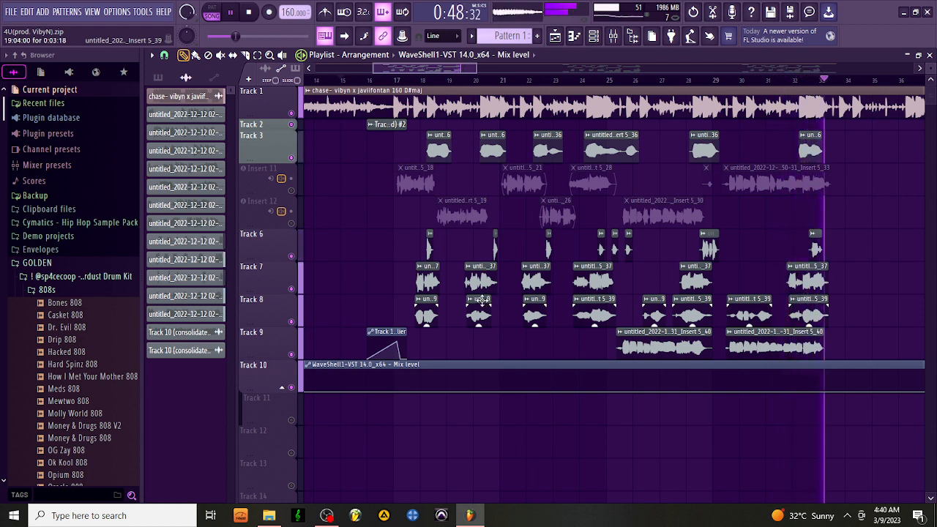
pyautogui.press('space')
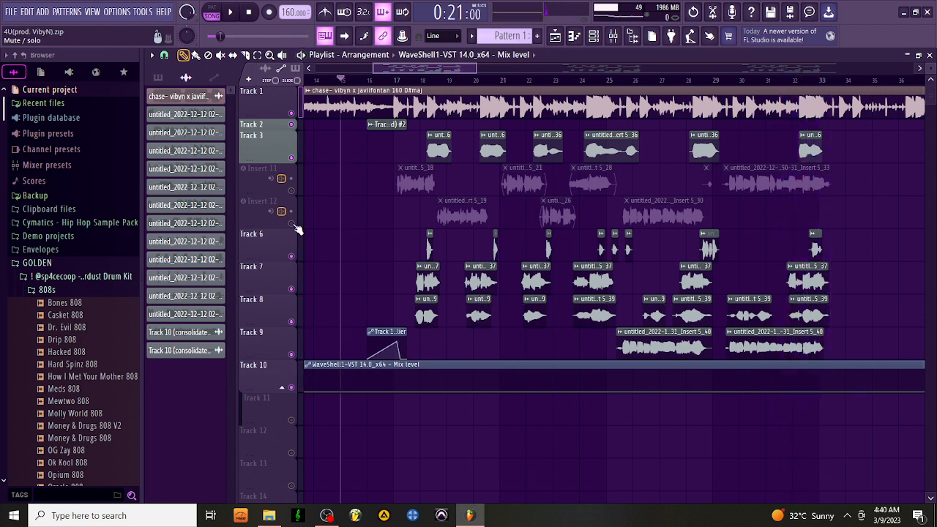
# Unmute the Insert 12 and Insert 11 playlist tracks and play the full arrangement from bar 15.
pyautogui.click(296, 227)
pyautogui.click(292, 192)
pyautogui.press('space')
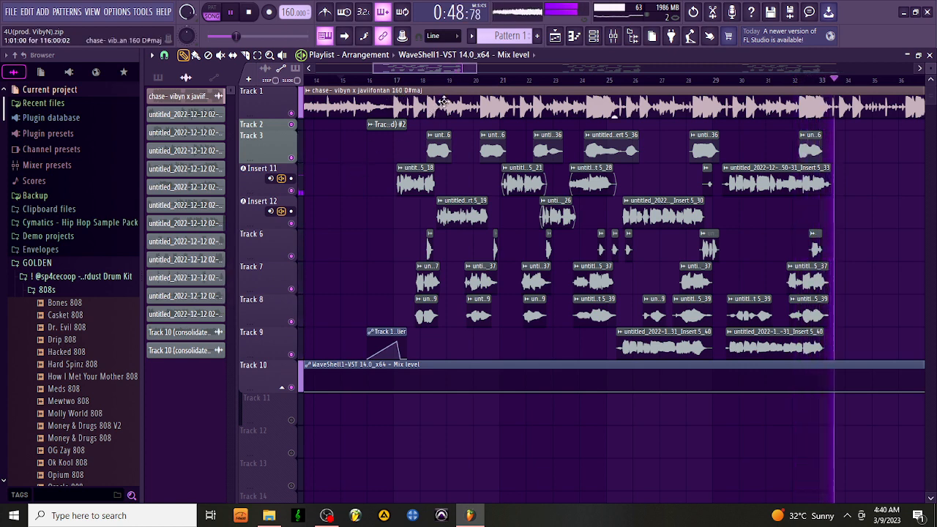
# Solo playlist Track 3, unmute Track 10 alongside it, and audition them from just before bar 18.
pyautogui.press('space')
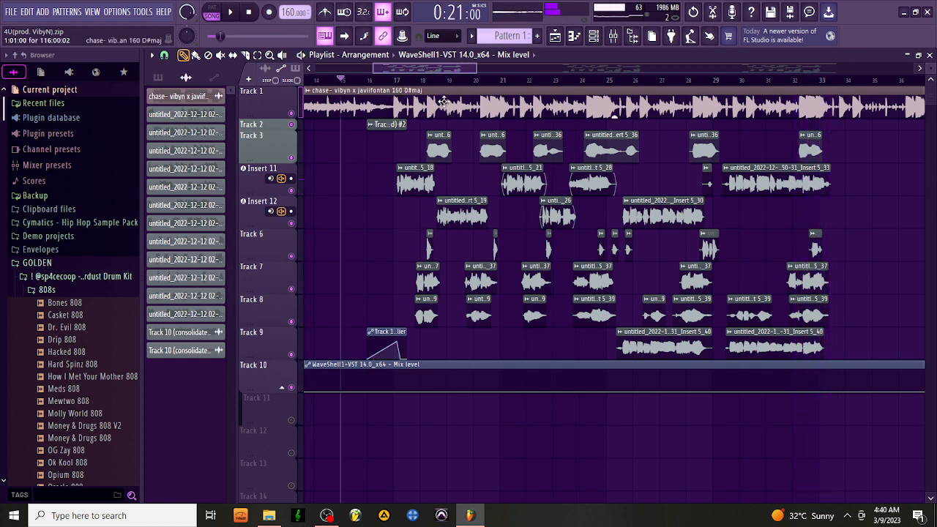
pyautogui.rightClick(296, 157)
pyautogui.click(421, 81)
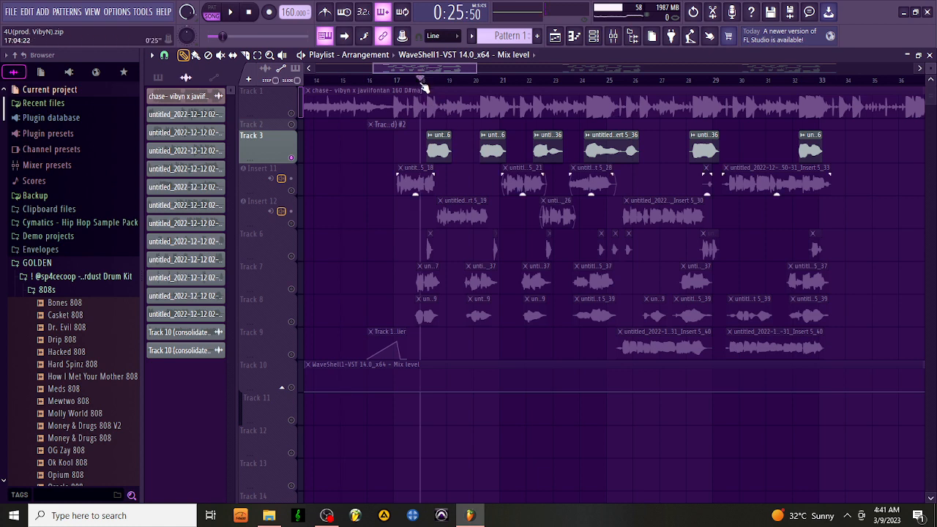
pyautogui.press('space')
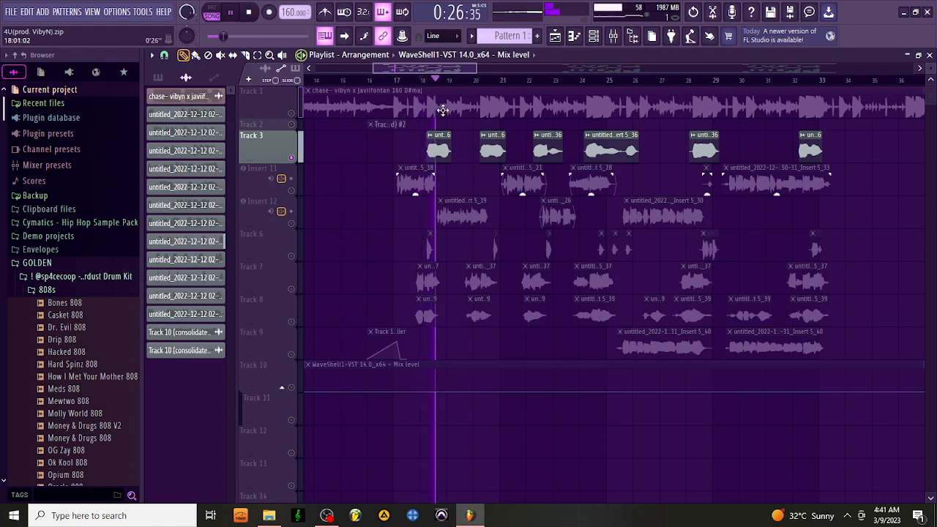
pyautogui.doubleClick(492, 151)
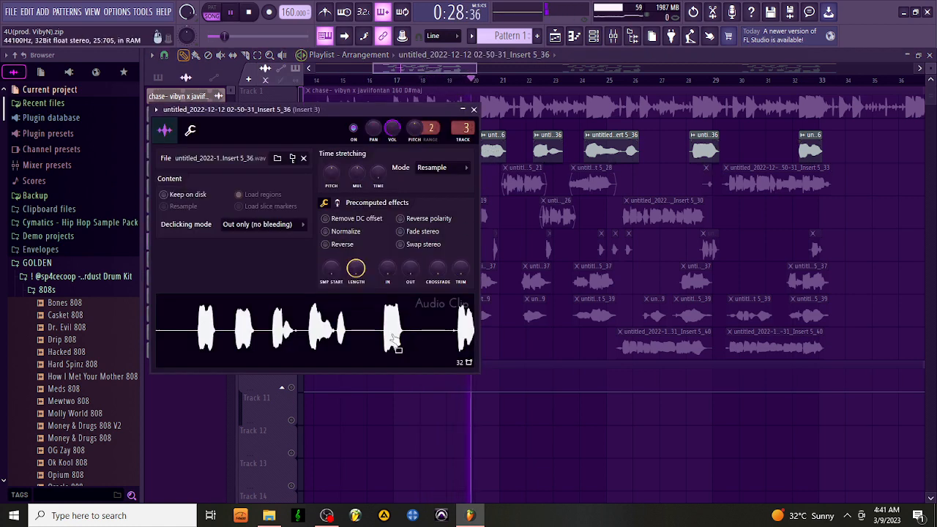
pyautogui.click(293, 389)
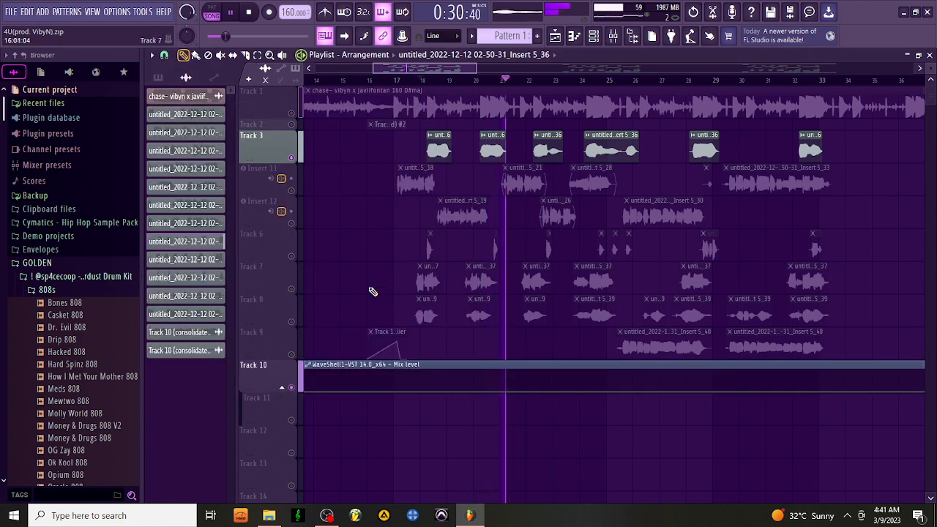
pyautogui.press('space')
pyautogui.press('space')
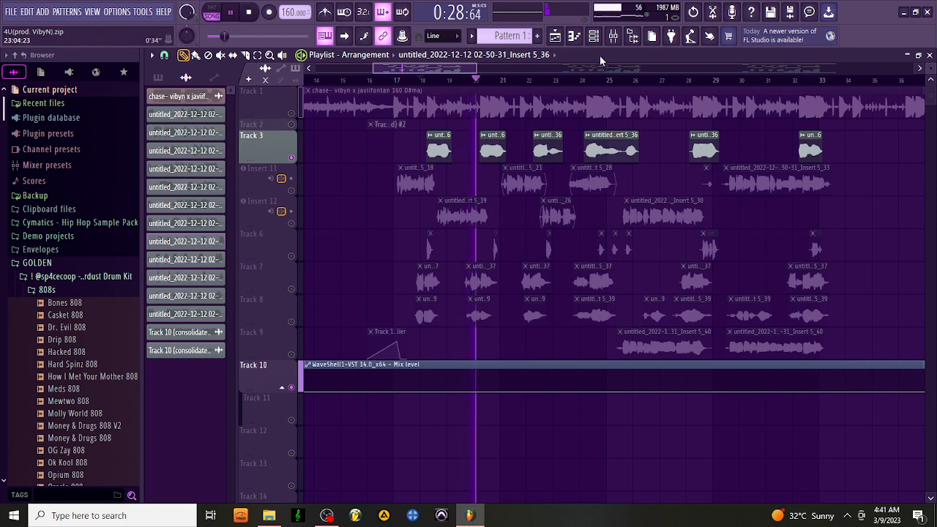
# Open the Track 3 clip's channel settings, bring up its Insert 3 in the mixer, and stop playback.
pyautogui.click(611, 138)
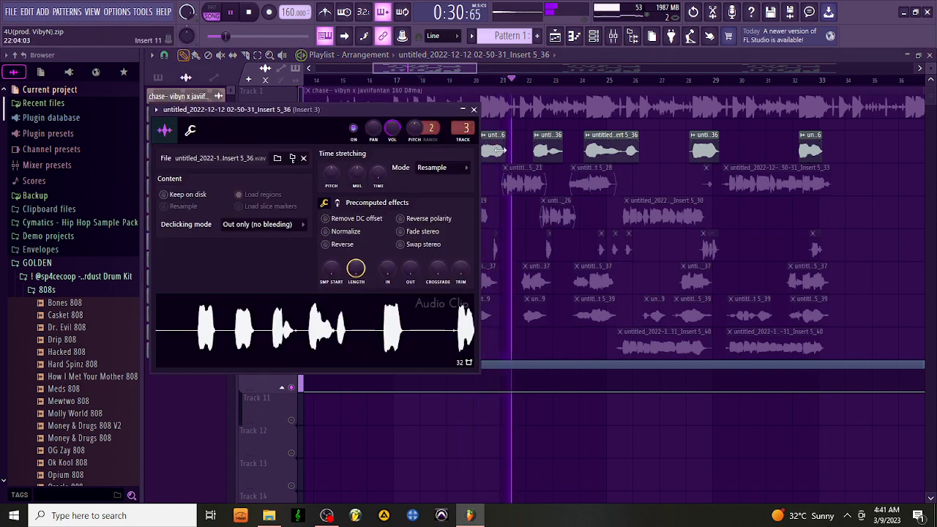
pyautogui.doubleClick(464, 129)
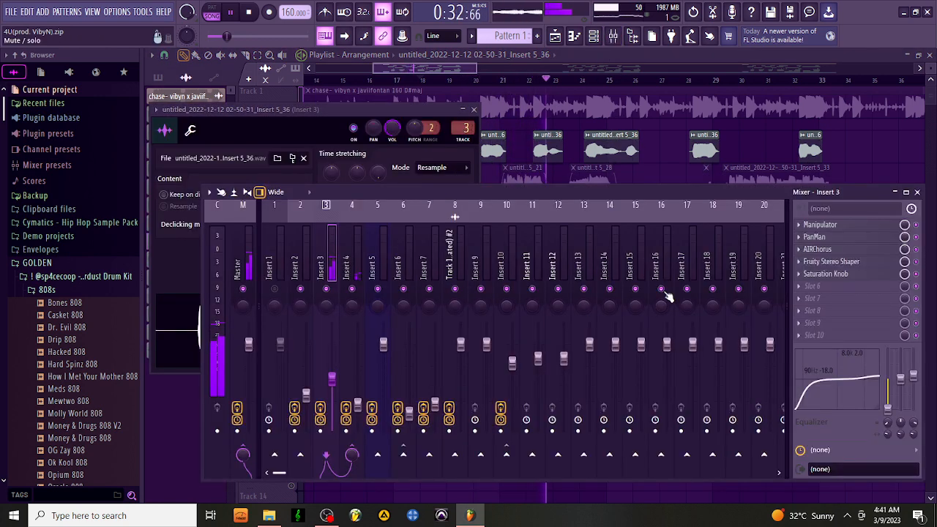
pyautogui.press('space')
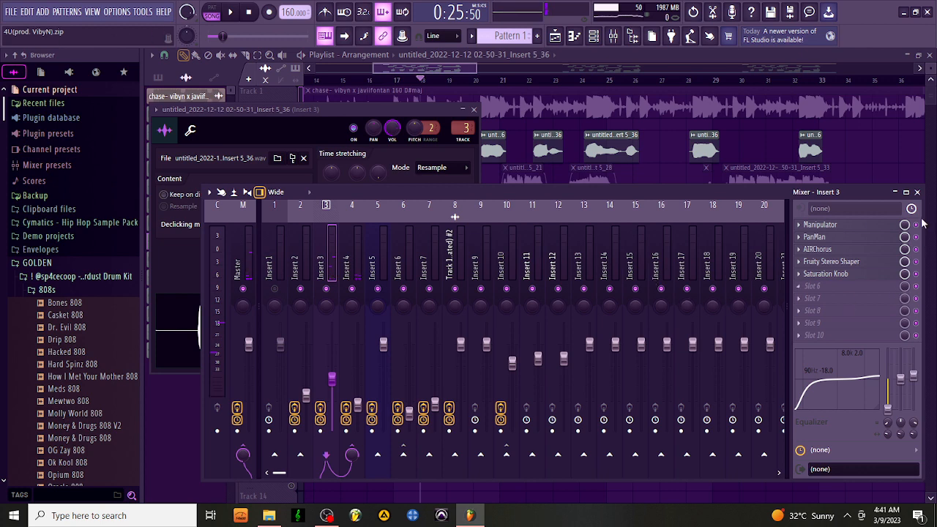
# Inspect the Manipulator and PanMan settings on Insert 3, closing each plugin window.
pyautogui.click(863, 227)
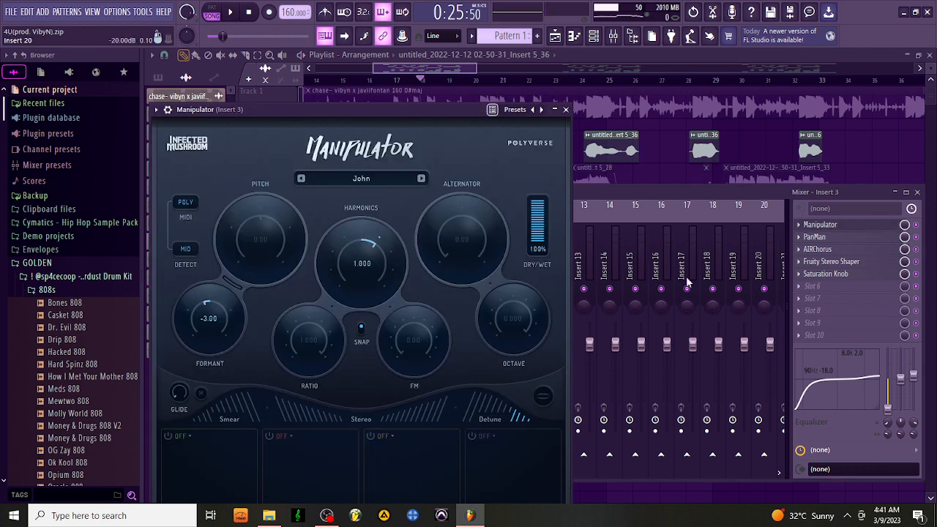
pyautogui.click(566, 109)
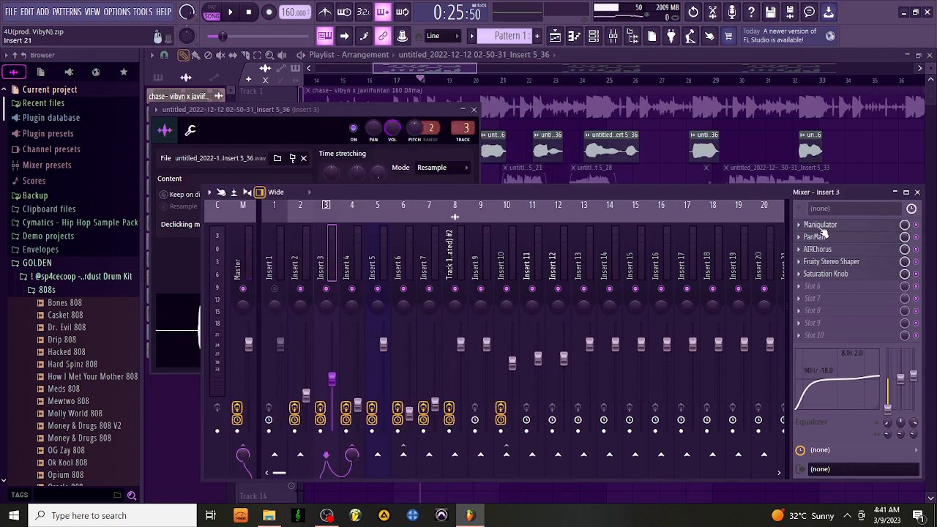
pyautogui.click(835, 239)
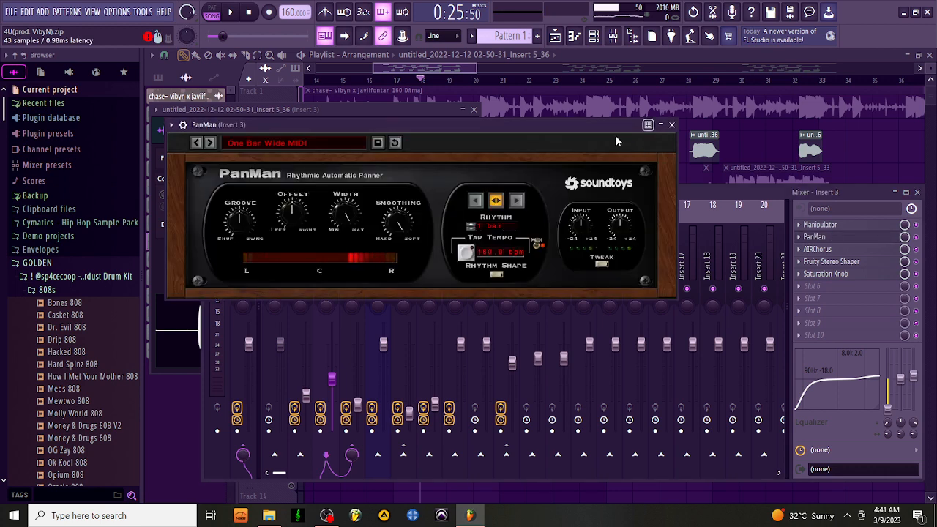
pyautogui.click(673, 126)
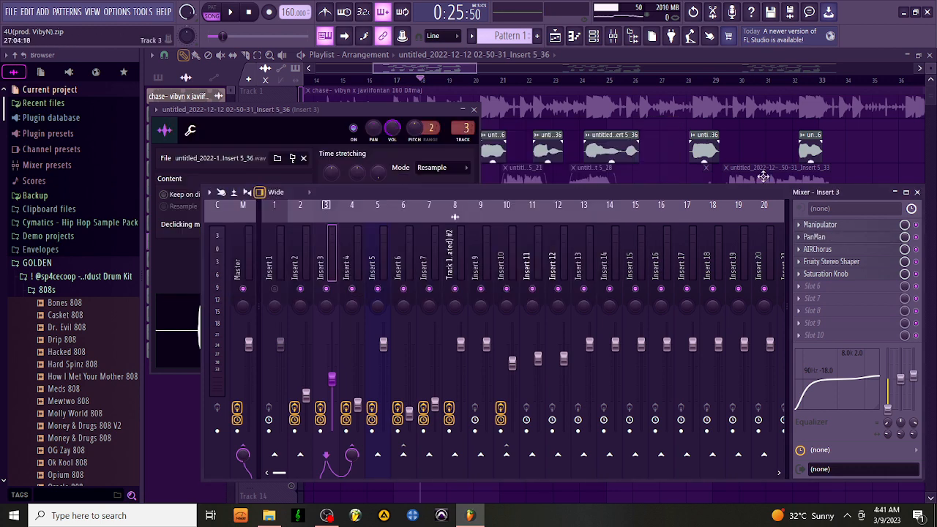
# Inspect AIRChorus, Fruity Stereo Shaper and Saturation Knob on Insert 3, view Insert 4's effects chain, and return to the playlist.
pyautogui.click(864, 253)
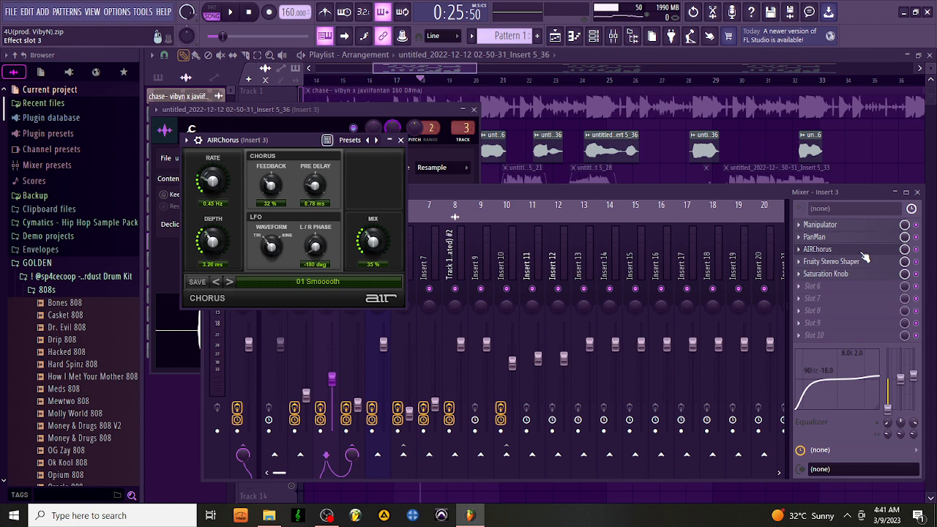
pyautogui.click(863, 254)
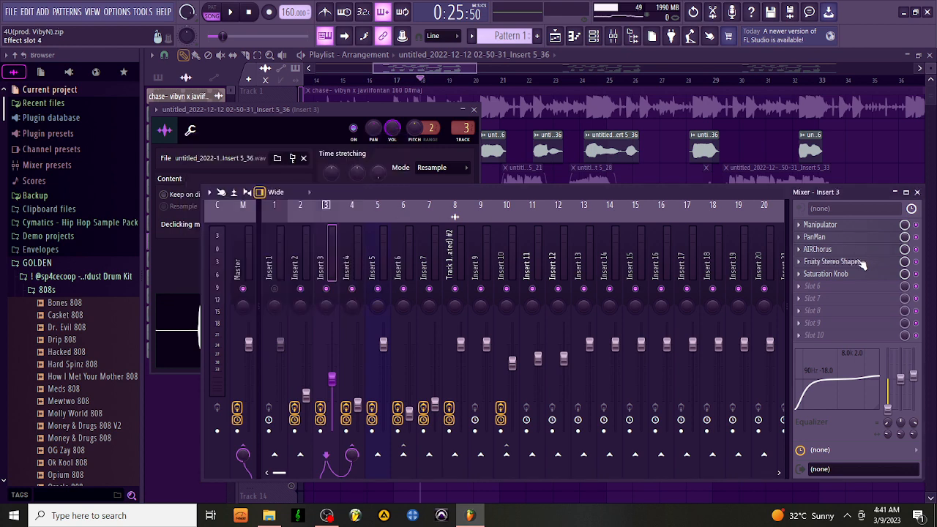
pyautogui.click(864, 262)
pyautogui.click(857, 265)
pyautogui.click(852, 275)
pyautogui.click(851, 275)
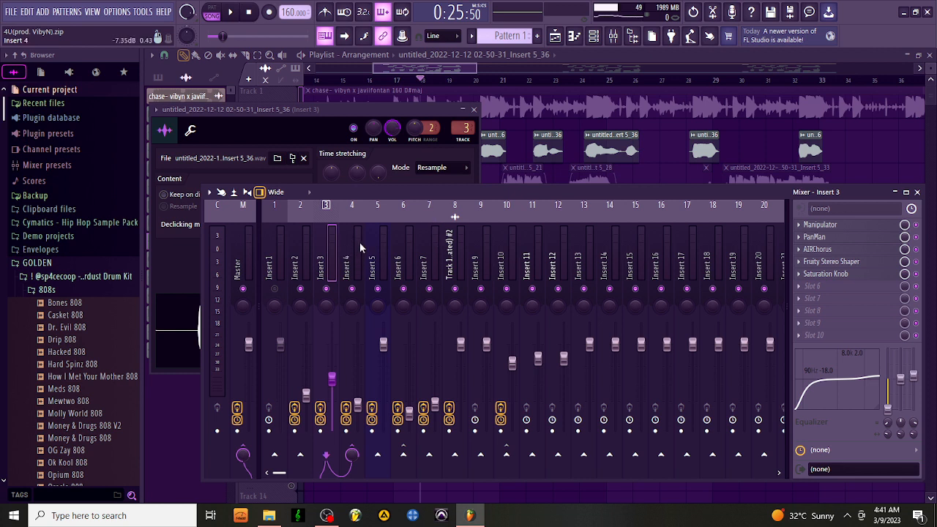
pyautogui.click(354, 218)
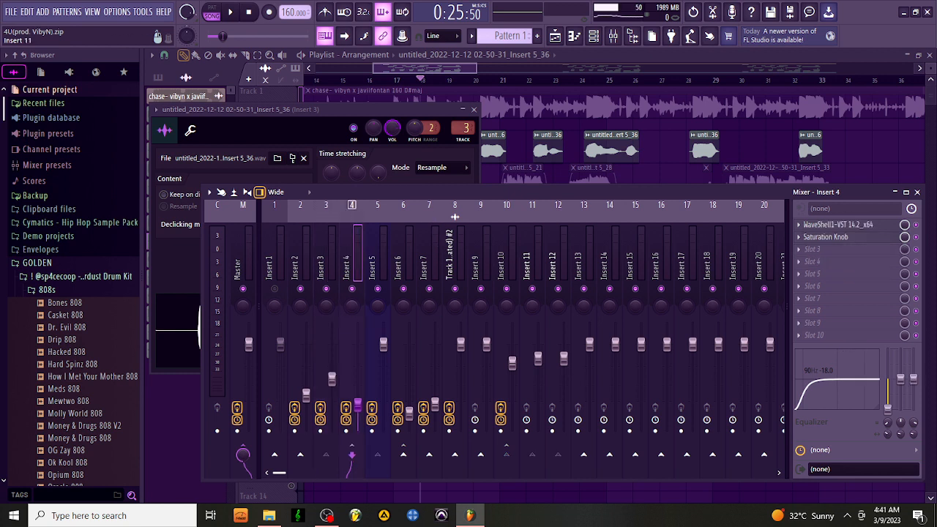
pyautogui.click(451, 68)
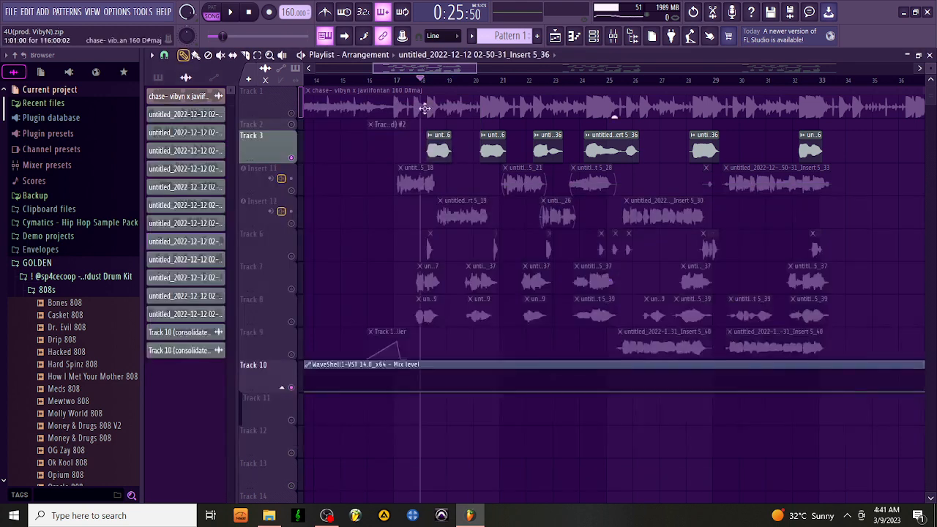
# Solo playlist Track 6, unmute Track 10, and audition them from just before bar 18.
pyautogui.click(292, 260)
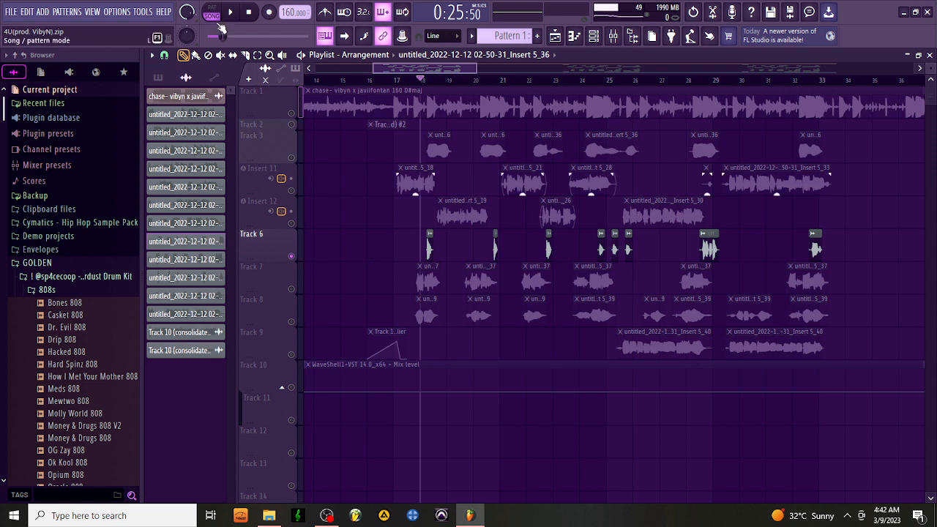
pyautogui.click(293, 384)
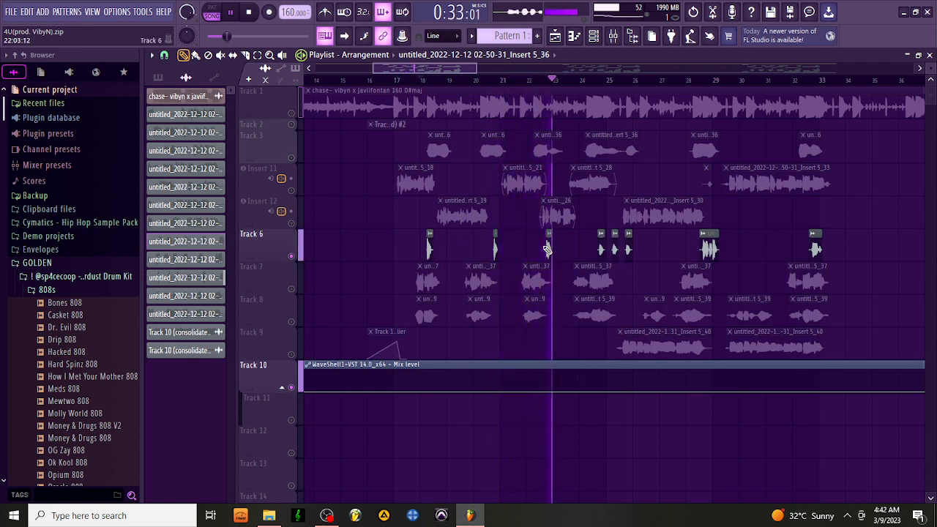
pyautogui.press('space')
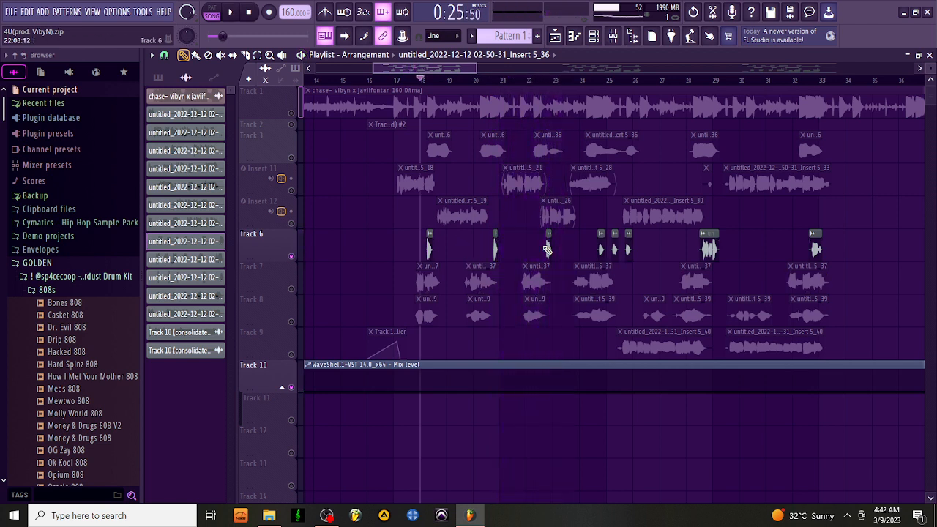
# Unmute playlist Tracks 7 and 8 and play them together with Track 6.
pyautogui.click(291, 290)
pyautogui.click(292, 322)
pyautogui.press('space')
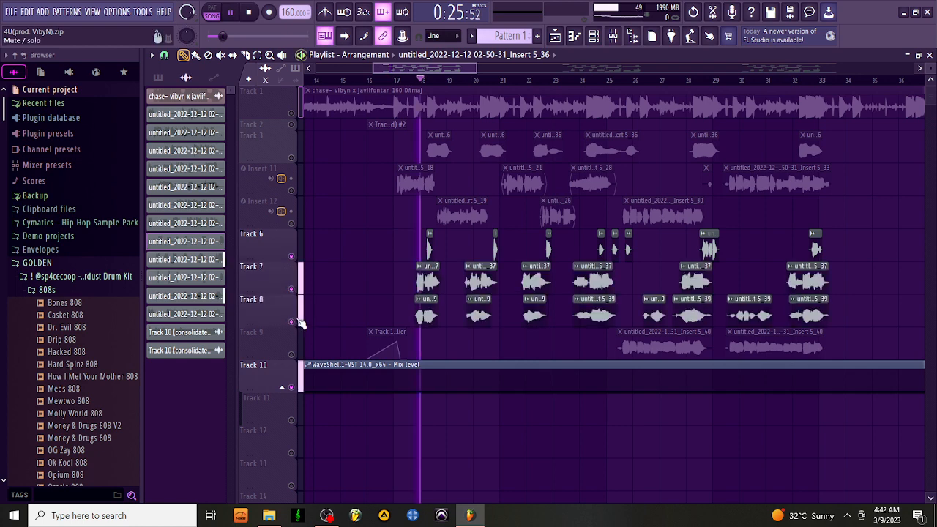
# Look up the mixer inserts of the Track 7 and Track 8 clips, ending on Insert 7.
pyautogui.doubleClick(426, 282)
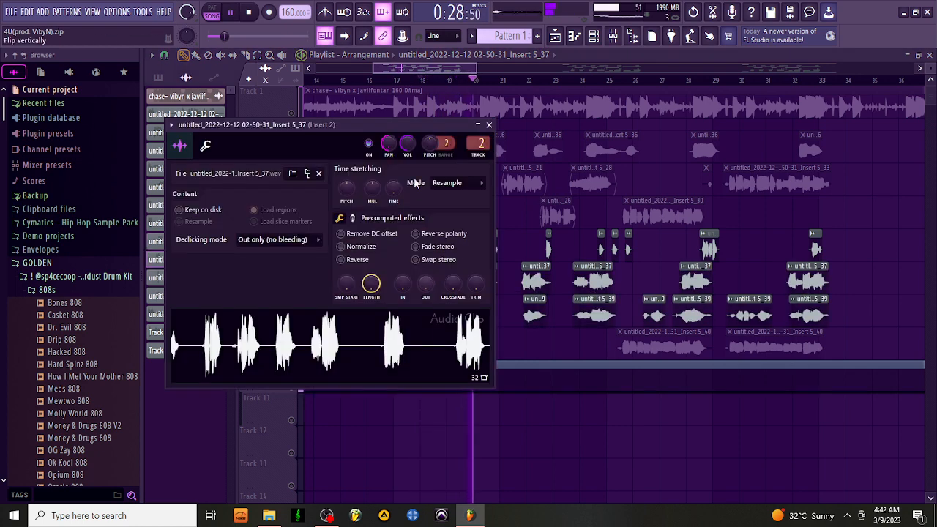
pyautogui.doubleClick(474, 143)
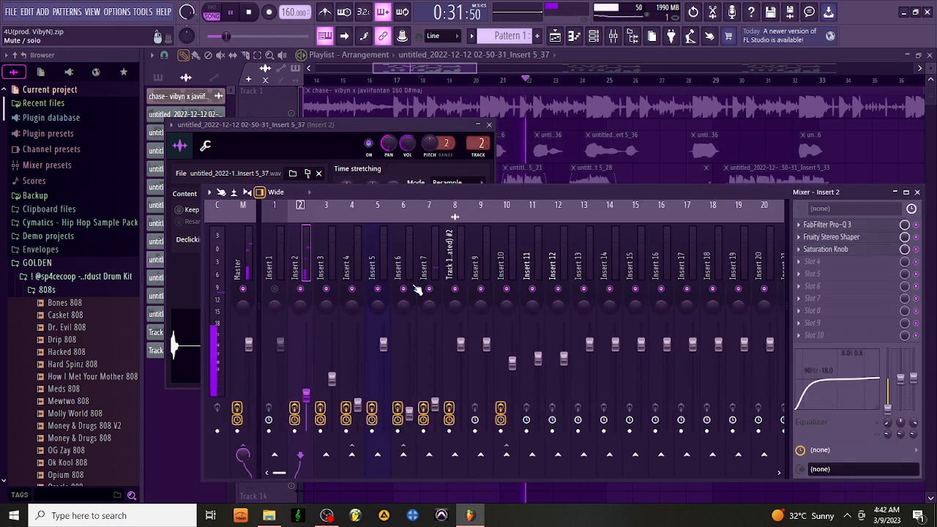
pyautogui.click(462, 72)
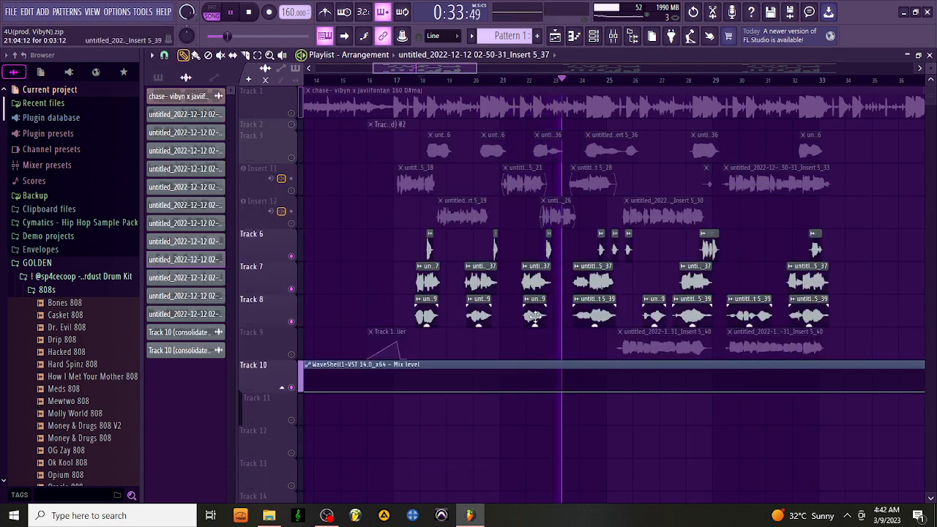
pyautogui.doubleClick(479, 315)
pyautogui.doubleClick(514, 170)
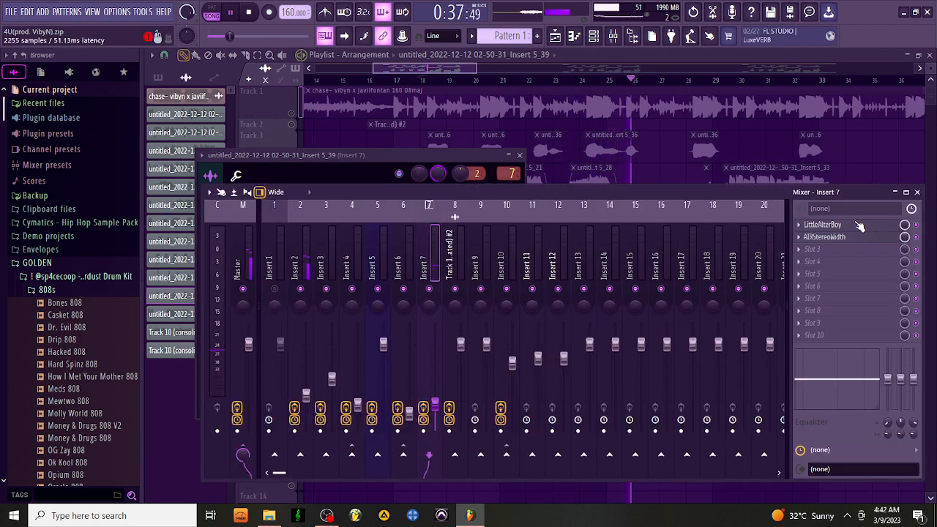
# Audition Insert 7 with LittleAlterBoy bypassed, and re-enable the plugin.
pyautogui.press('space')
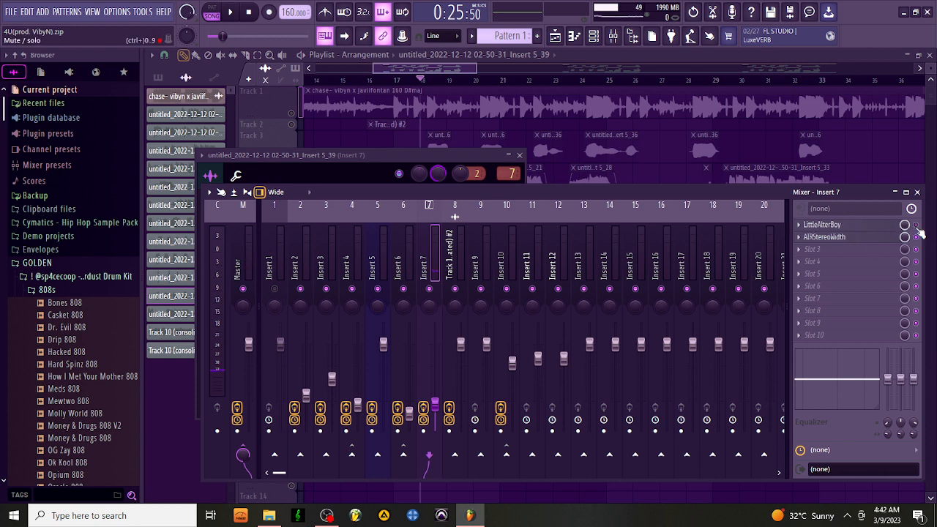
pyautogui.press('space')
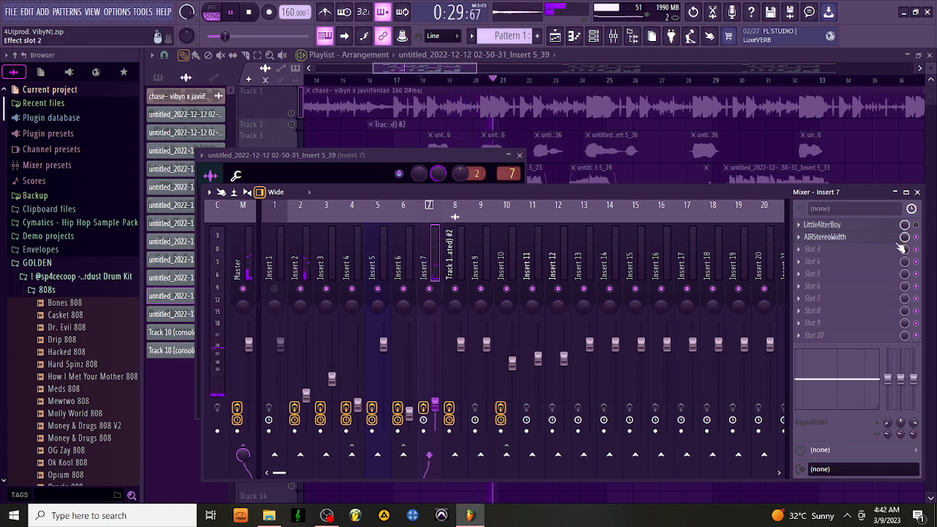
pyautogui.press('space')
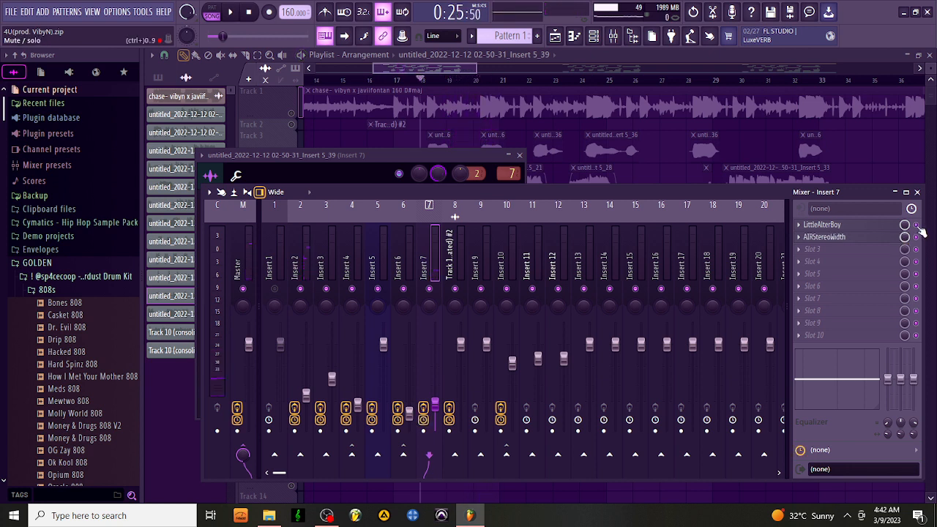
# Examine Insert 7's LittleAlterBoy settings during playback, stop, and check the AIRStereoWidth settings.
pyautogui.click(822, 224)
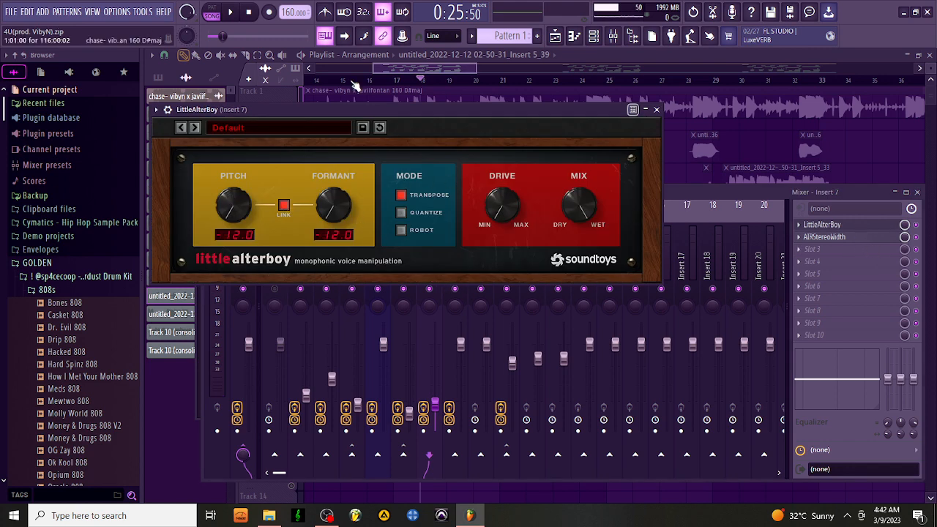
pyautogui.click(232, 13)
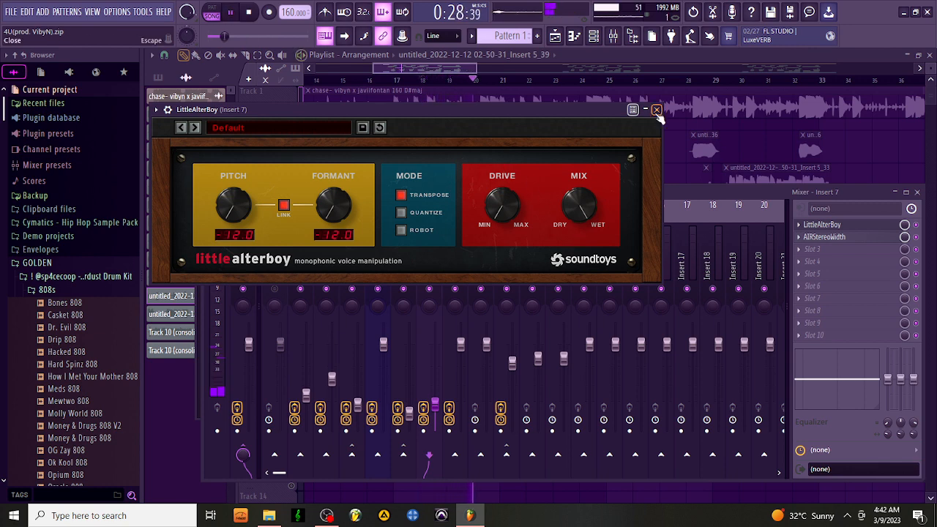
pyautogui.click(657, 111)
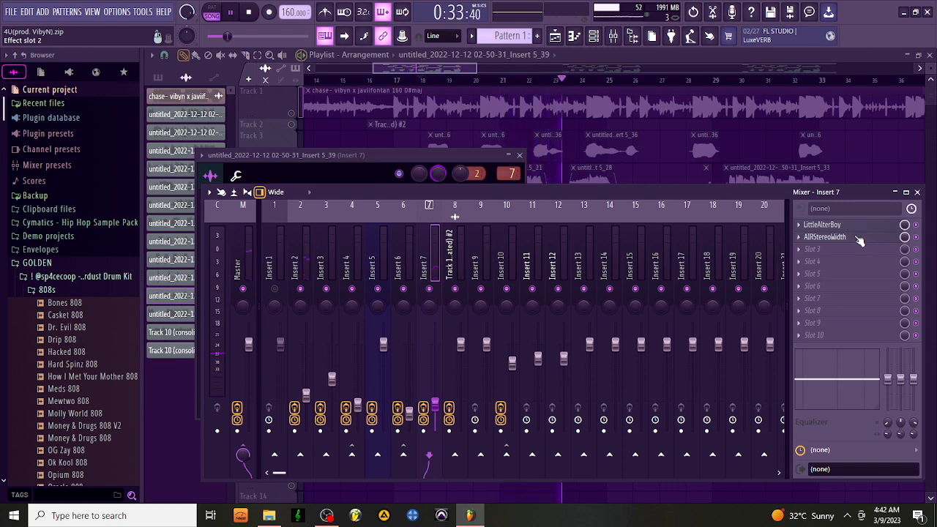
pyautogui.press('space')
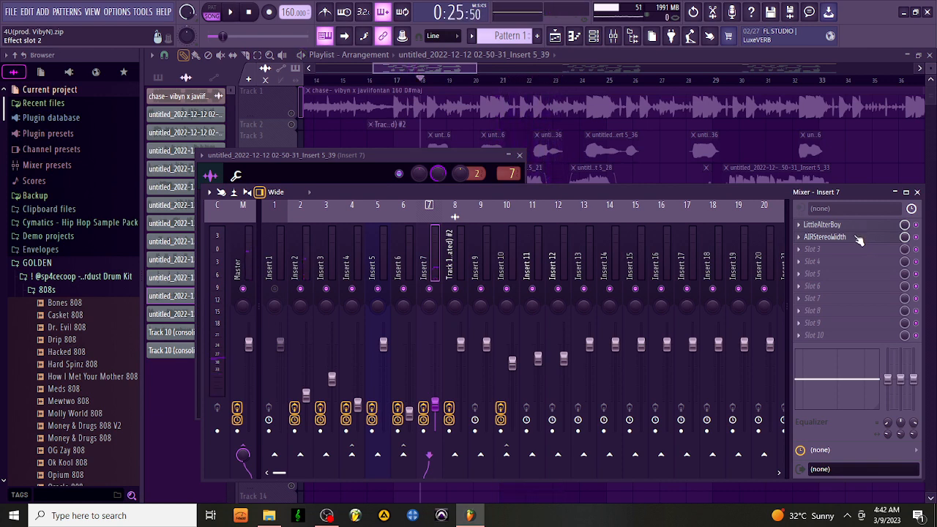
pyautogui.click(860, 241)
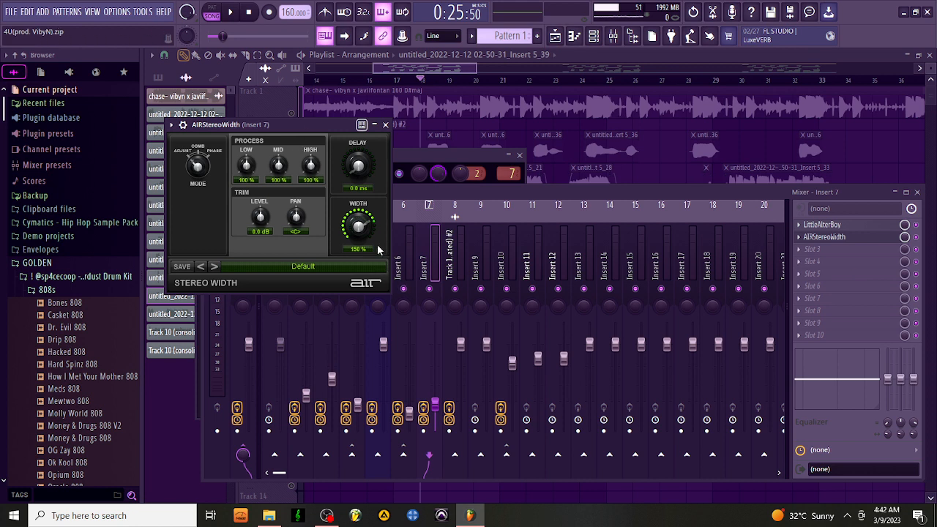
pyautogui.click(385, 125)
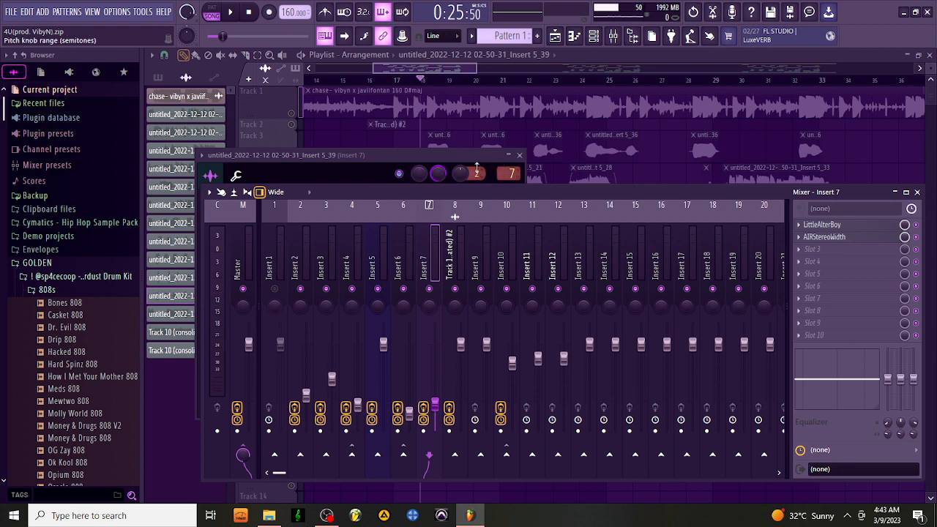
# Solo playlist Track 9, unmute Track 10 with it, and play the two tracks from bar 25.
pyautogui.click(474, 72)
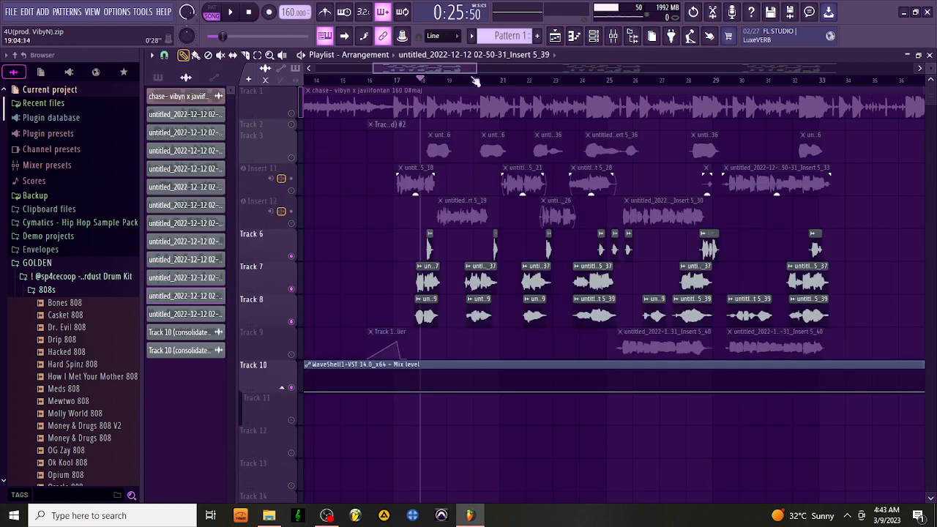
pyautogui.rightClick(292, 356)
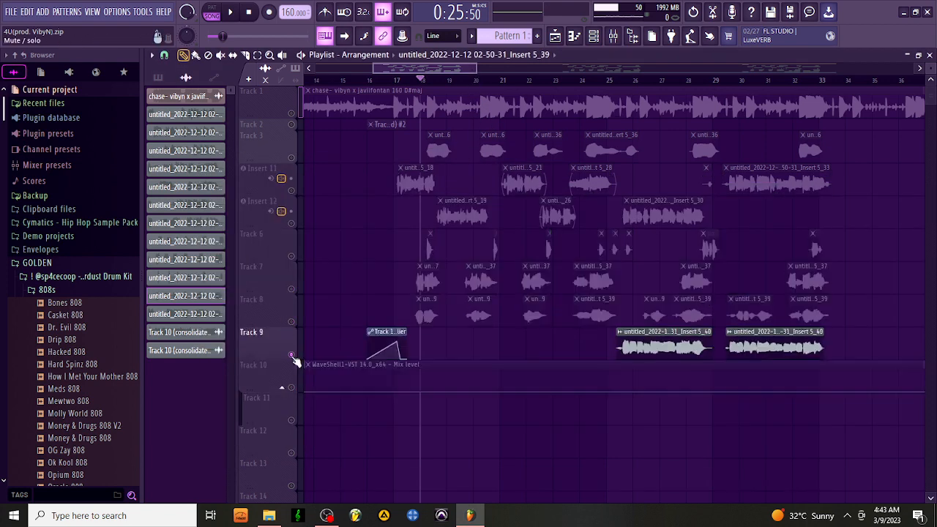
pyautogui.click(617, 81)
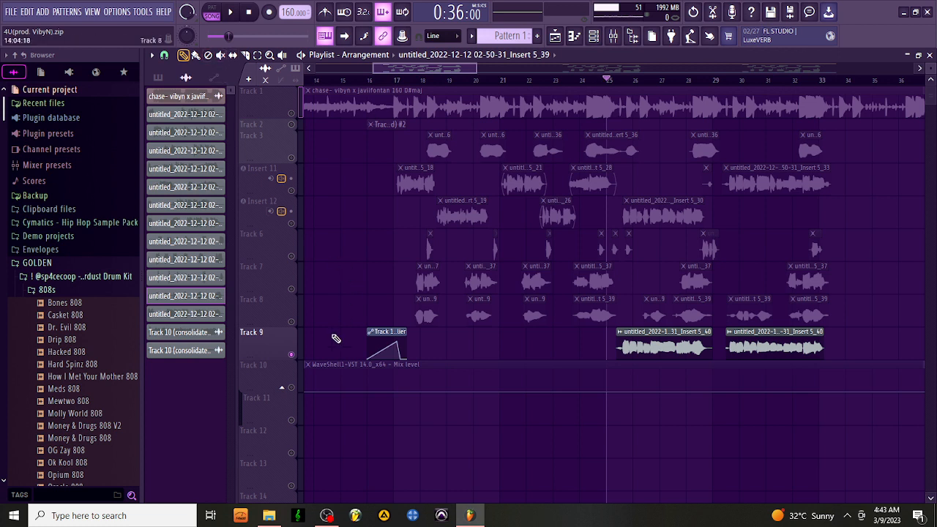
pyautogui.click(292, 388)
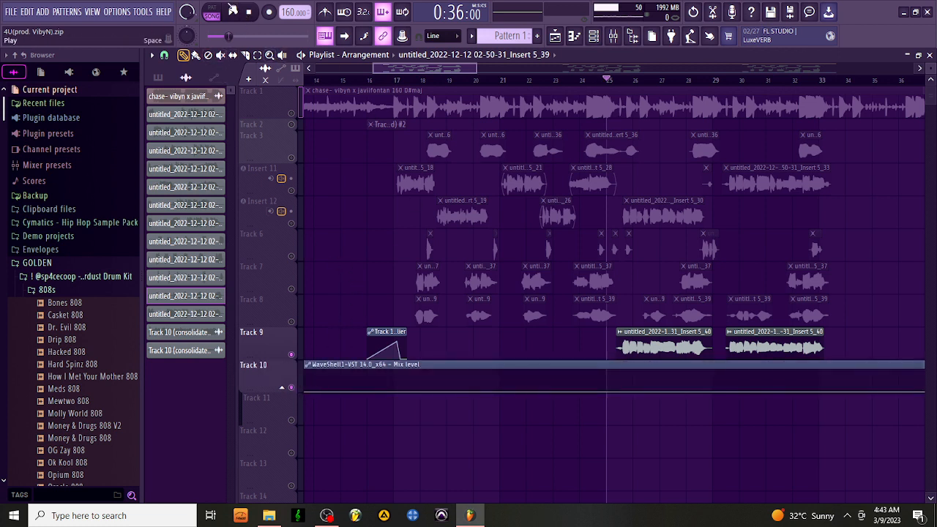
pyautogui.click(231, 11)
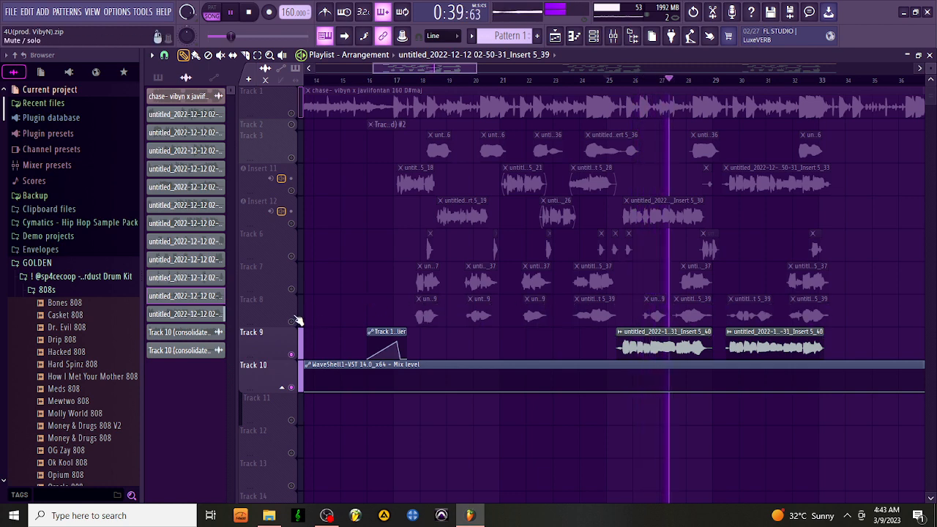
# Look up the Track 9 clip's mixer insert and, with all playlist tracks unmuted and playback stopped, view that insert's plugins.
pyautogui.doubleClick(643, 350)
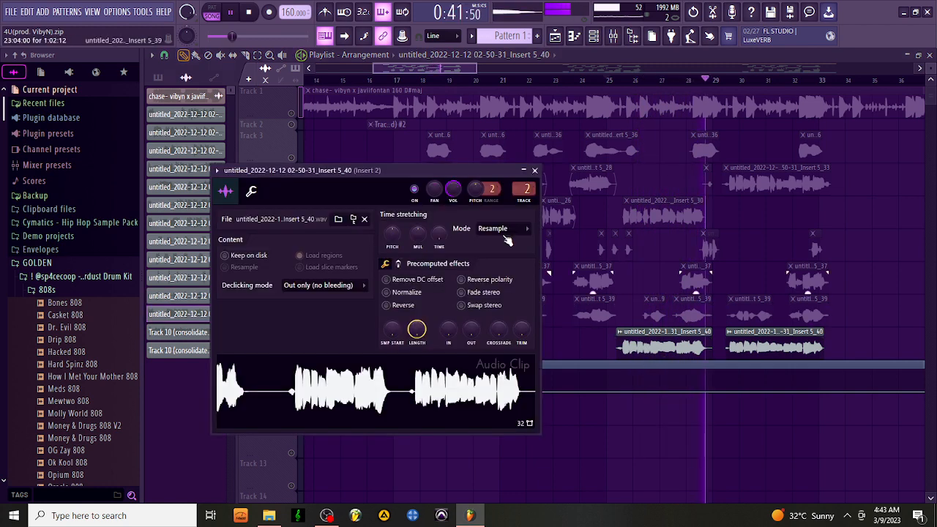
pyautogui.click(535, 170)
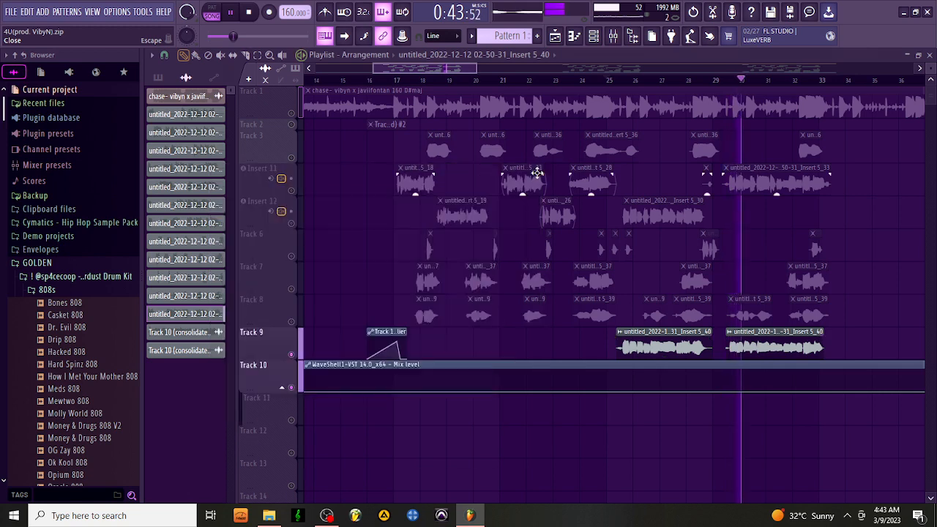
pyautogui.rightClick(296, 355)
pyautogui.press('space')
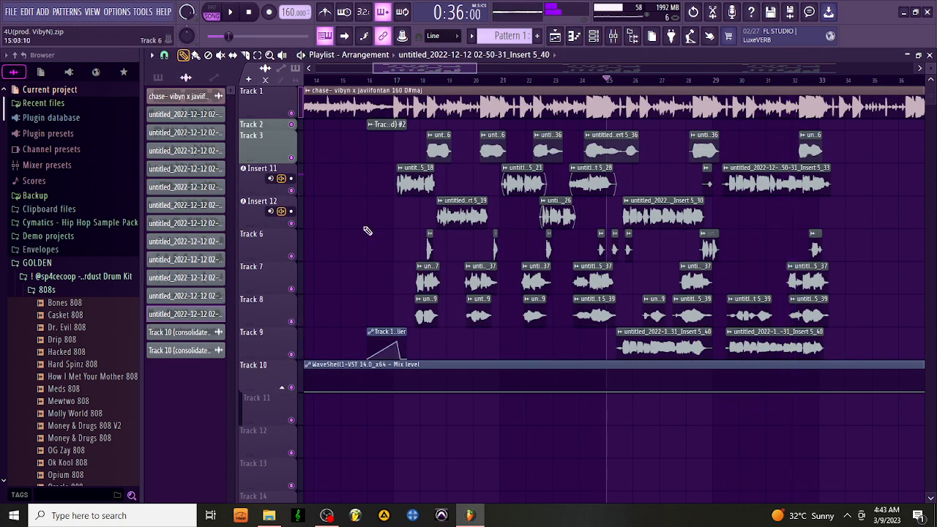
pyautogui.click(614, 37)
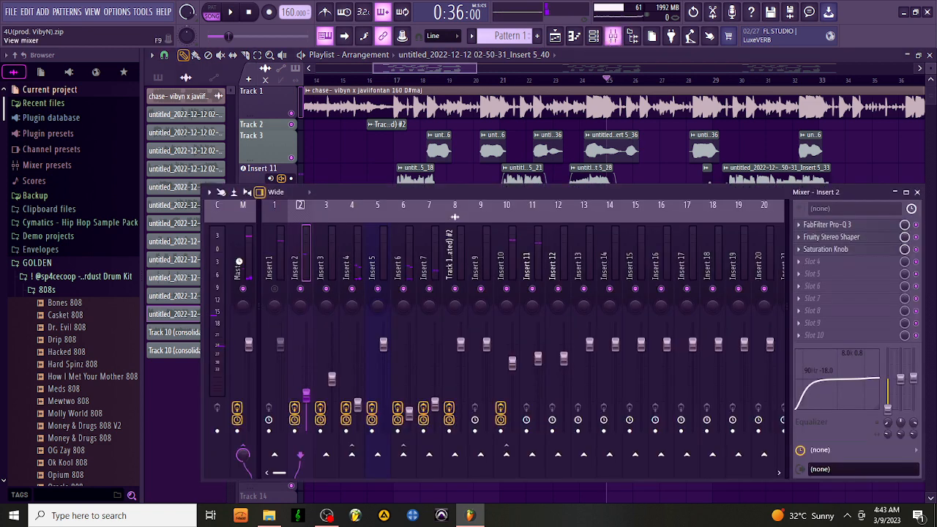
# Play the full arrangement from bar 13 with all tracks unmuted, and stop playback.
pyautogui.click(461, 70)
pyautogui.moveTo(461, 69); pyautogui.dragTo(452, 66)
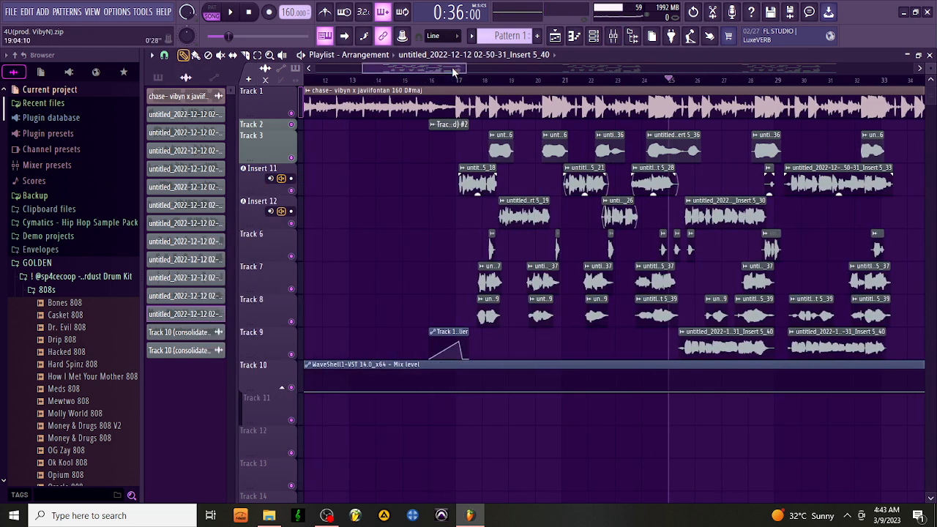
pyautogui.click(351, 82)
pyautogui.press('space')
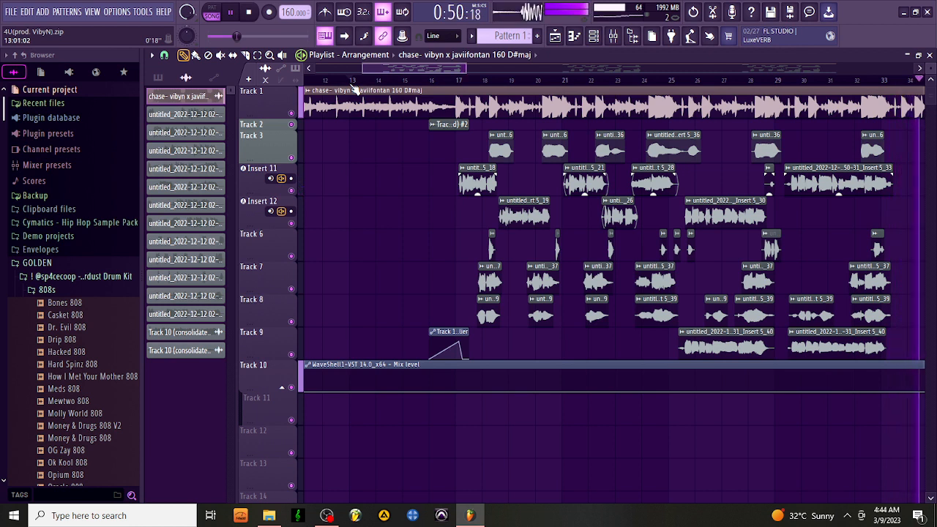
pyautogui.press('space')
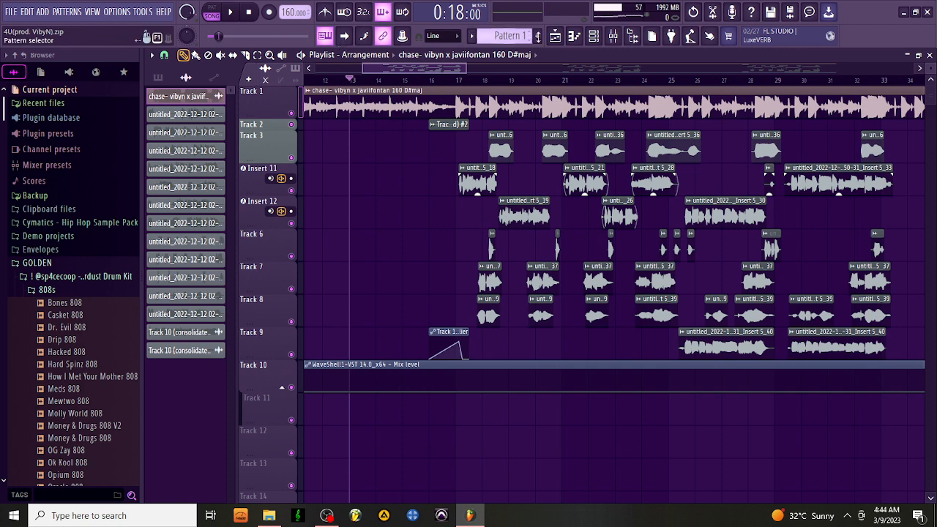
# Examine the settings of The Glue and FabFilter Pro-L 2 on the Master mixer track.
pyautogui.click(614, 38)
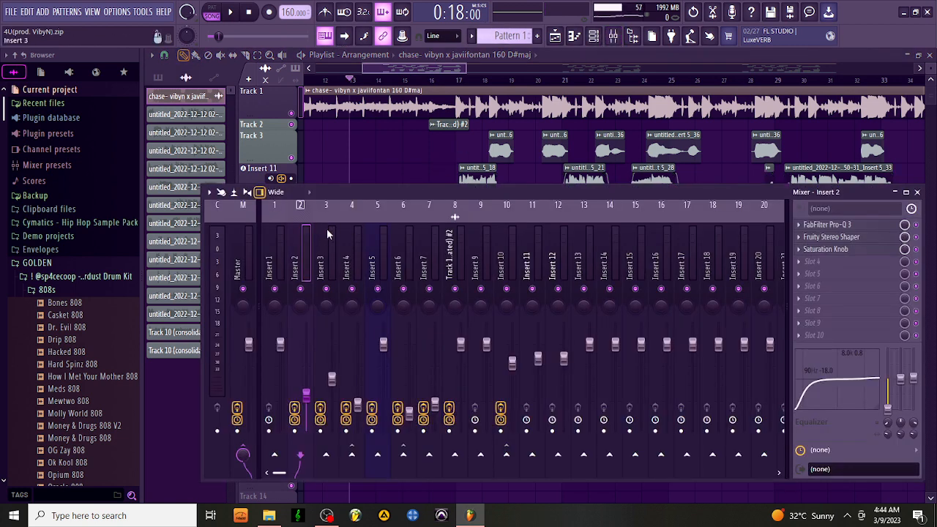
pyautogui.click(246, 221)
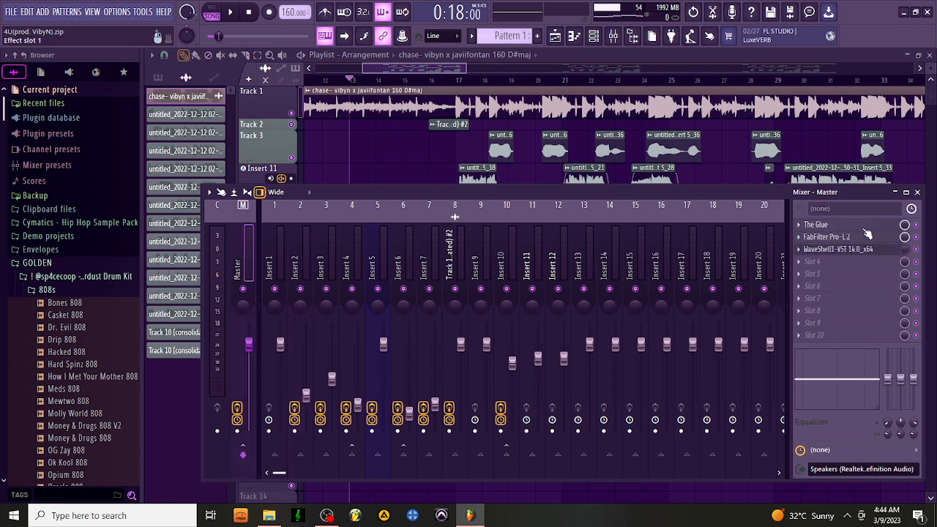
pyautogui.click(864, 228)
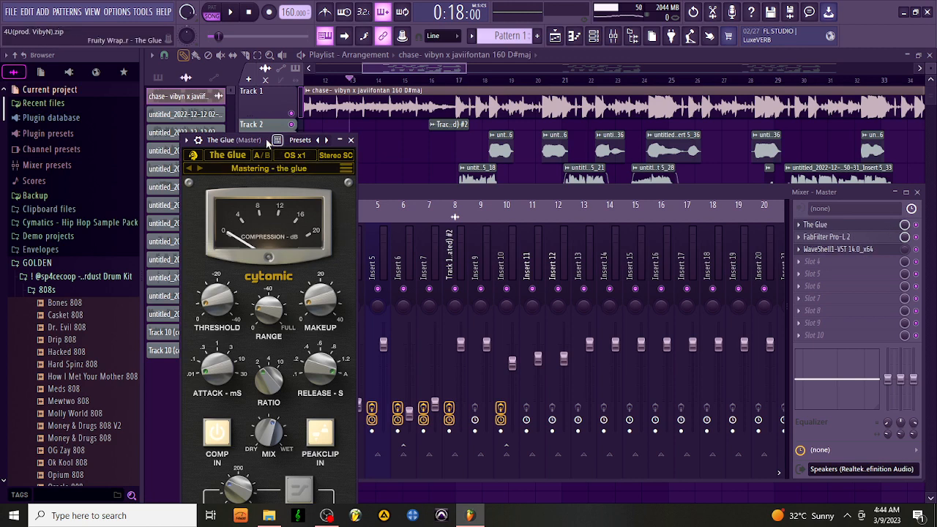
pyautogui.moveTo(267, 142); pyautogui.dragTo(296, 93)
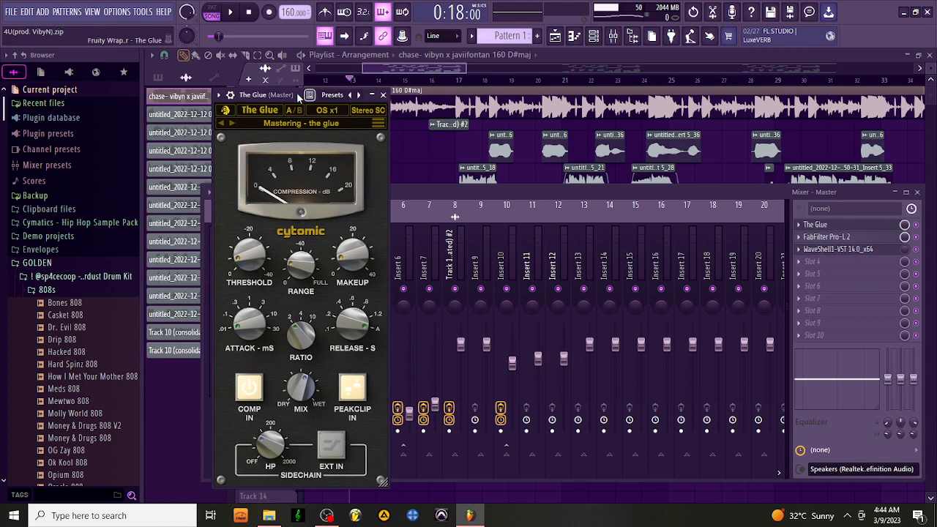
pyautogui.click(383, 96)
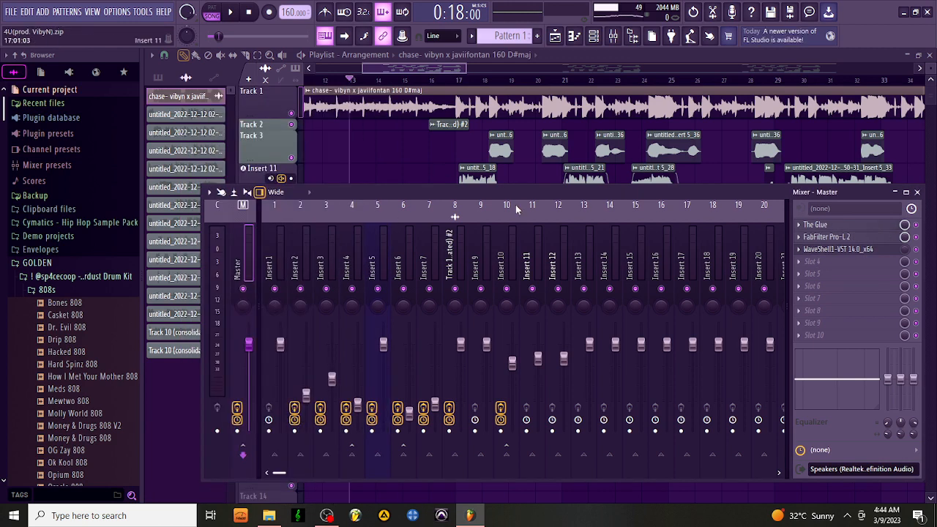
pyautogui.click(837, 239)
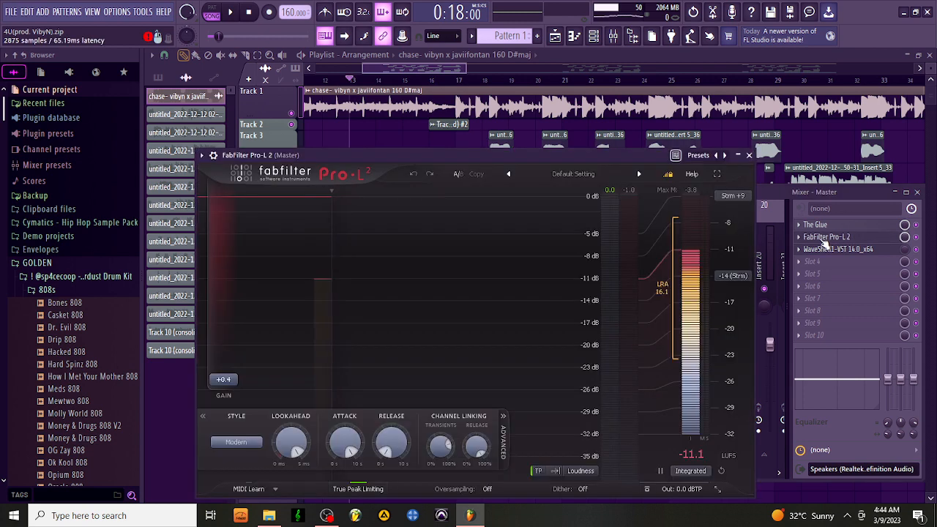
pyautogui.click(749, 155)
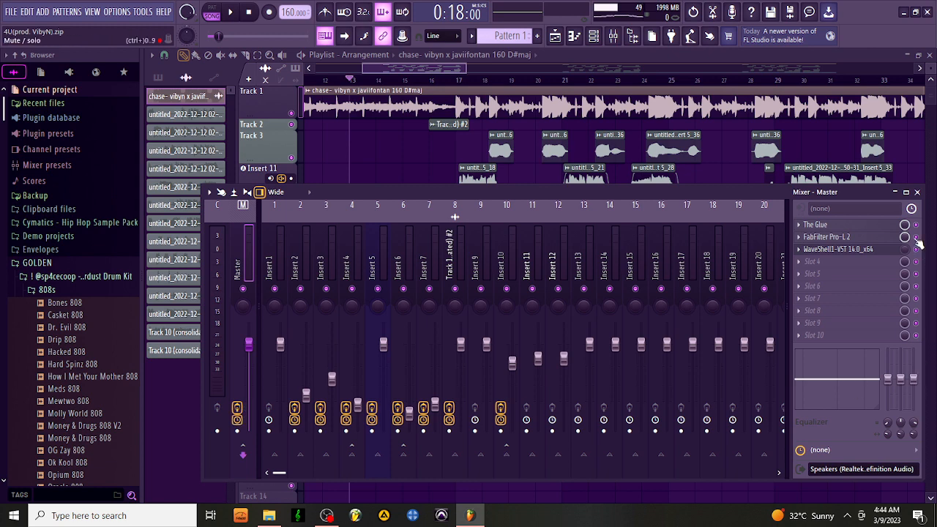
# Compare the full mix from bar 13 with the Master's FabFilter Pro-L 2 bypassed and re-enabled, and stop playback.
pyautogui.press('space')
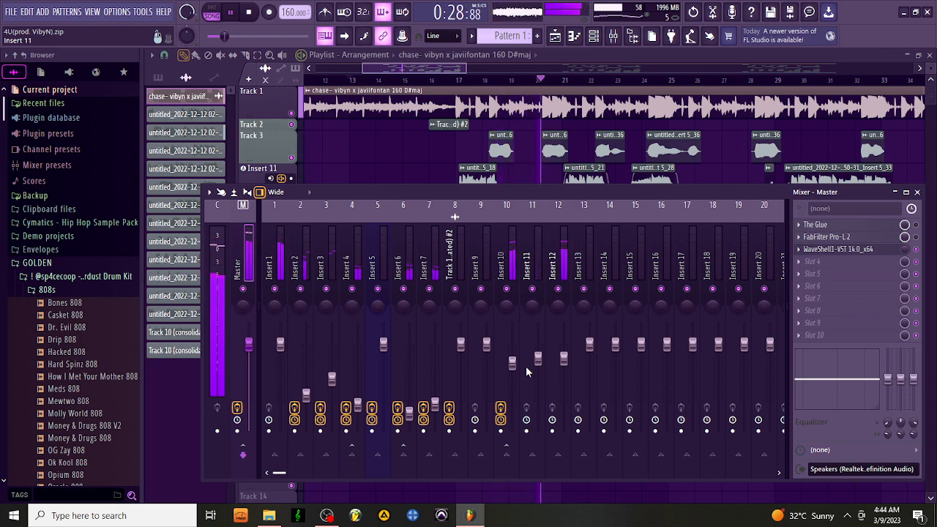
pyautogui.press('space')
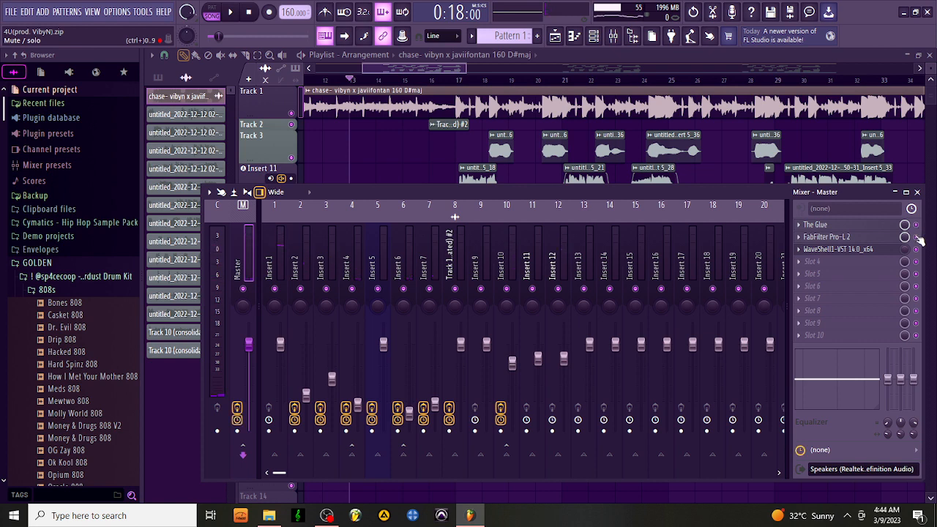
pyautogui.press('space')
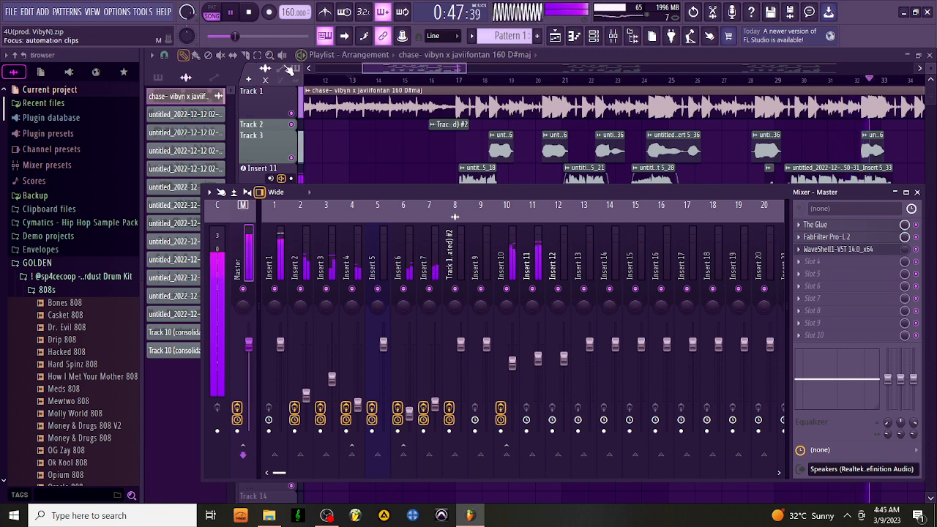
pyautogui.click(250, 13)
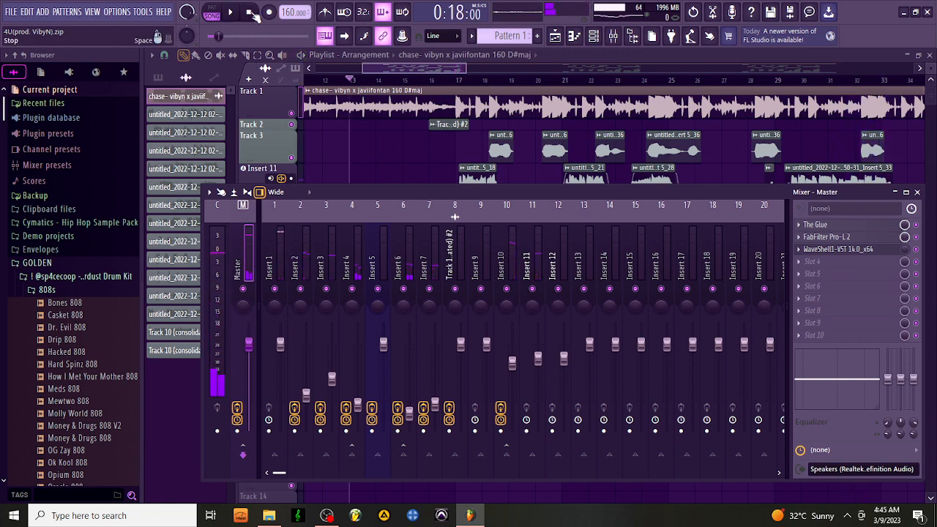